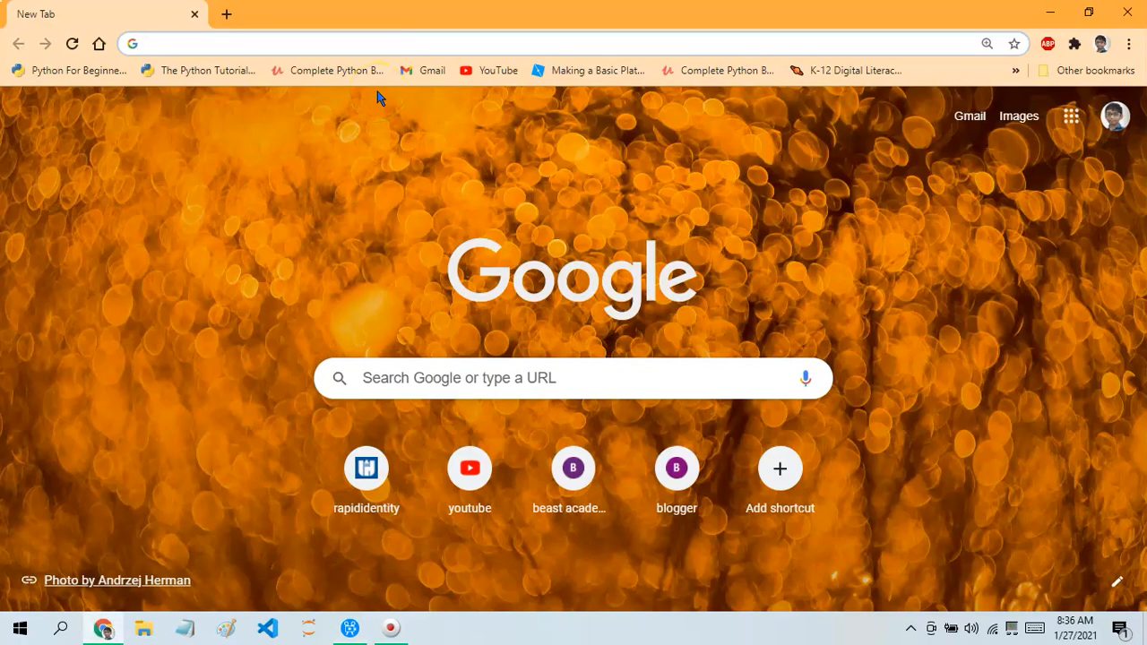
# Search the web for "movavi video editor plus download" and open Movavi's own Video Editor Plus page
pyautogui.write('mov')
pyautogui.press('BackSpace')
pyautogui.press('BackSpace')
pyautogui.press('BackSpace')
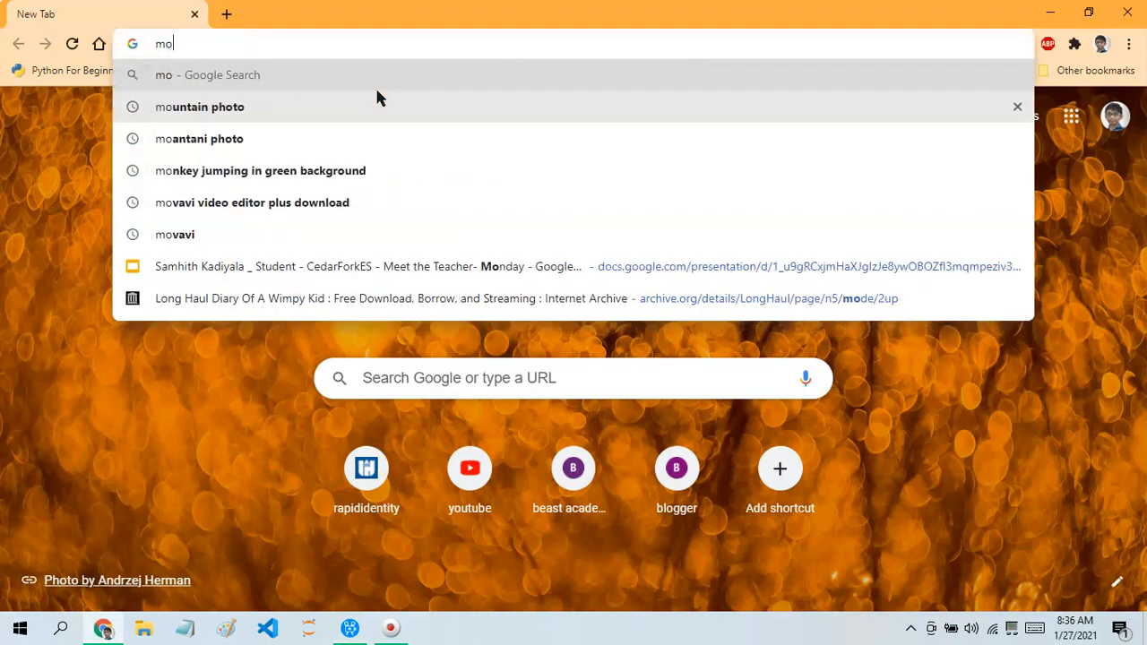
pyautogui.write('movavi')
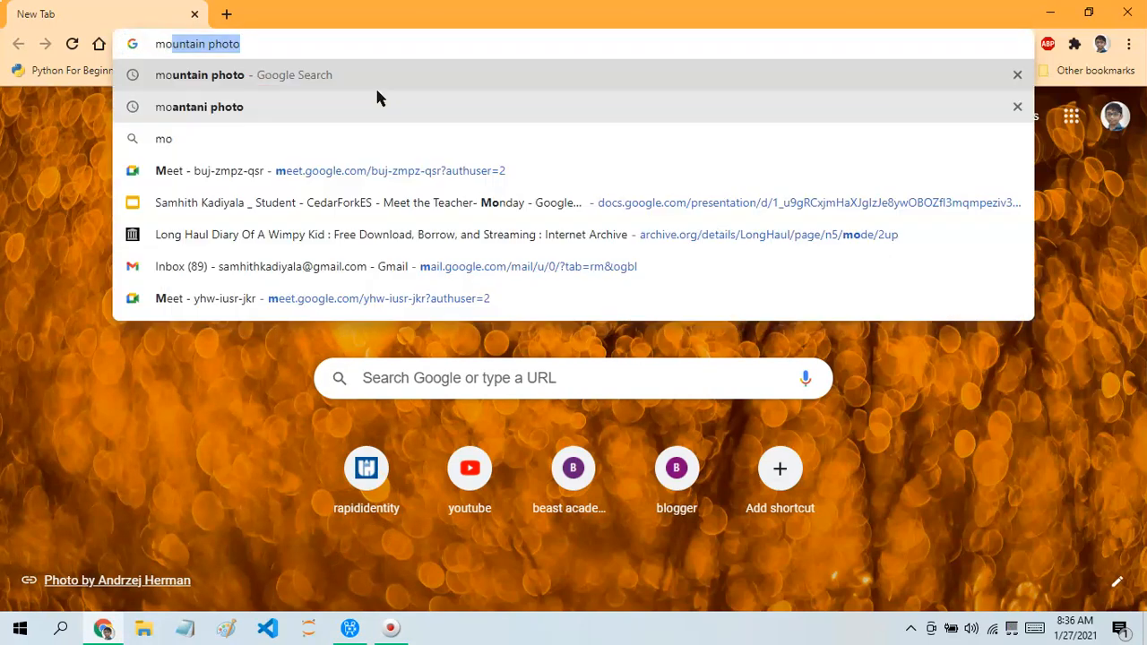
pyautogui.click(349, 104)
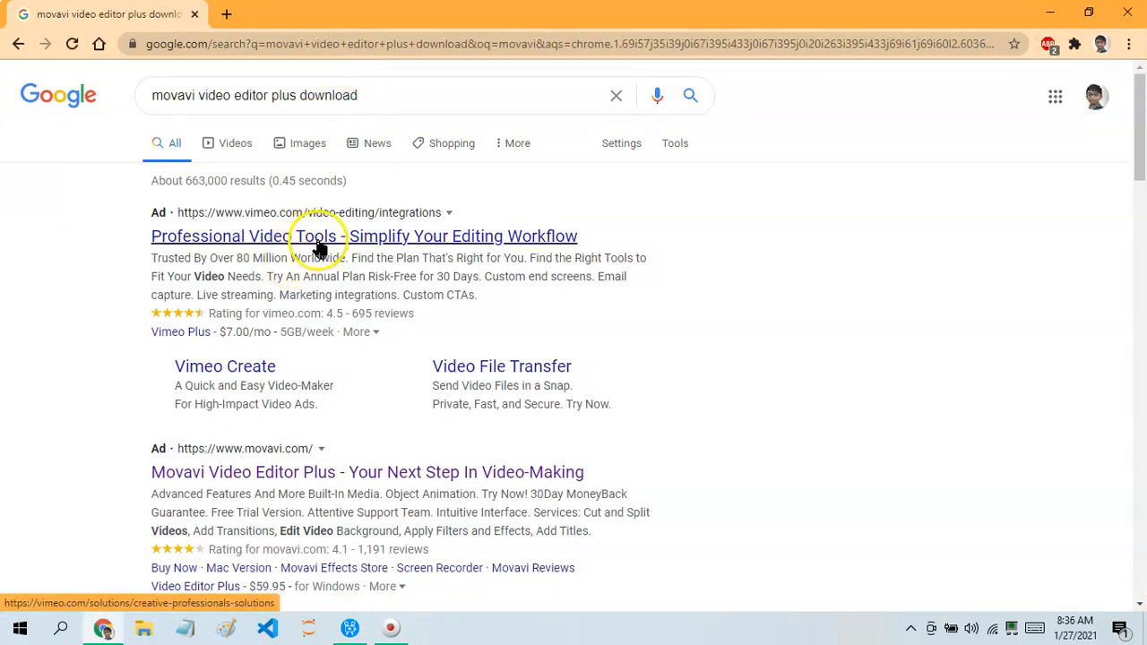
pyautogui.click(240, 472)
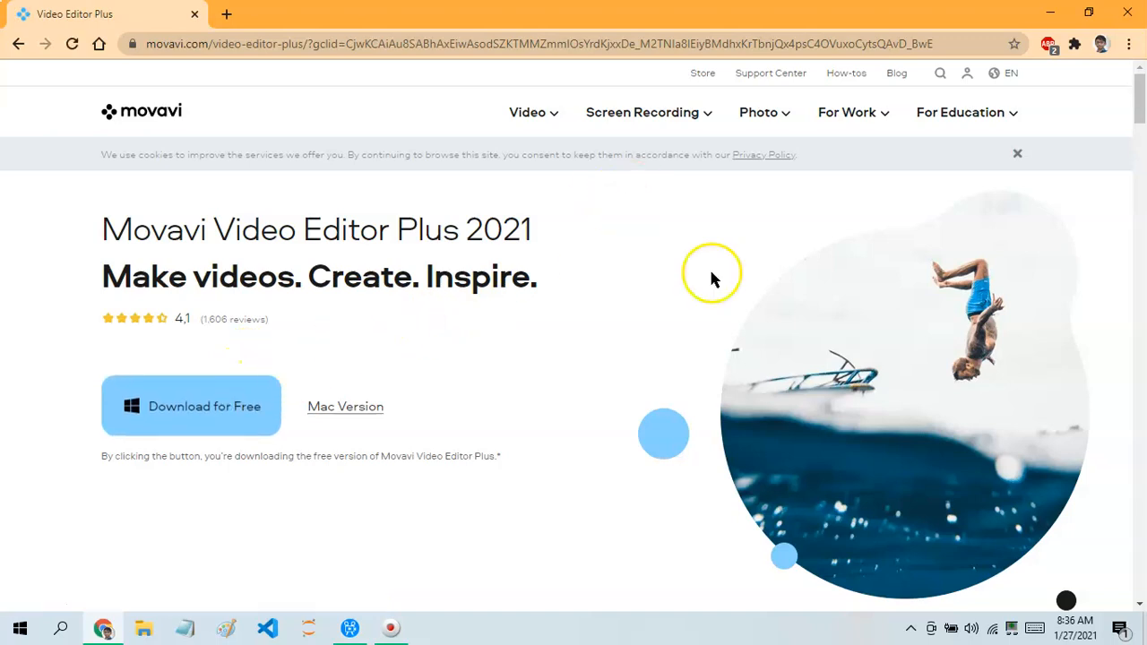
# Look through the Video Editor Plus product page and open its purchase page for Windows
pyautogui.moveTo(1138, 100); pyautogui.dragTo(1141, 64)
pyautogui.moveTo(1141, 108); pyautogui.dragTo(1134, 251)
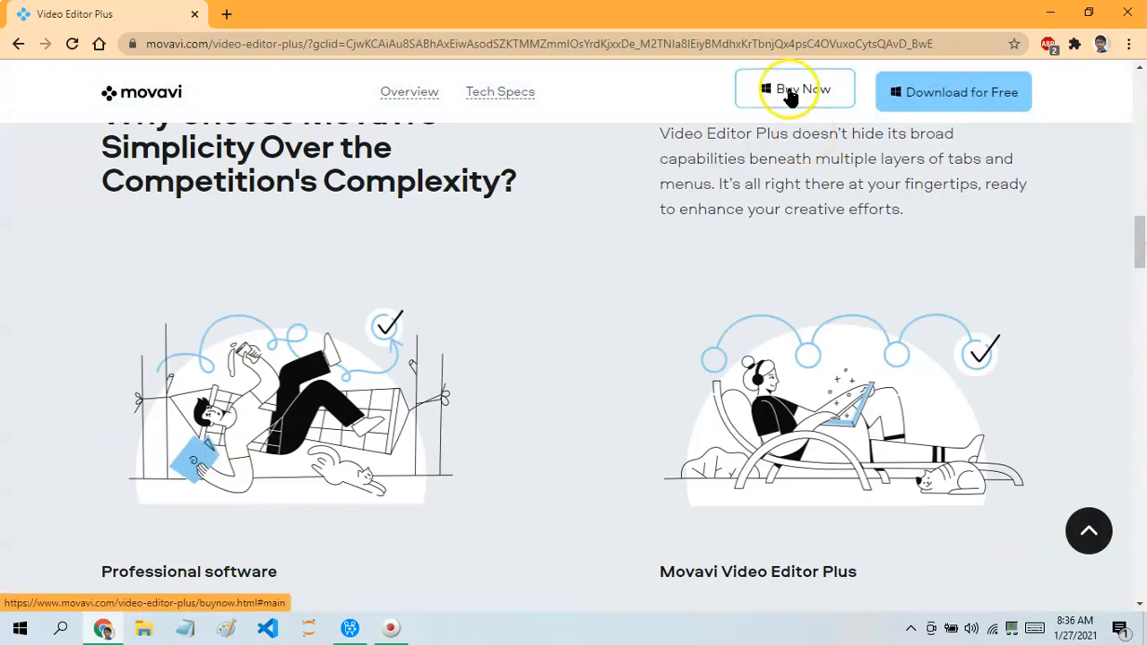
pyautogui.click(789, 91)
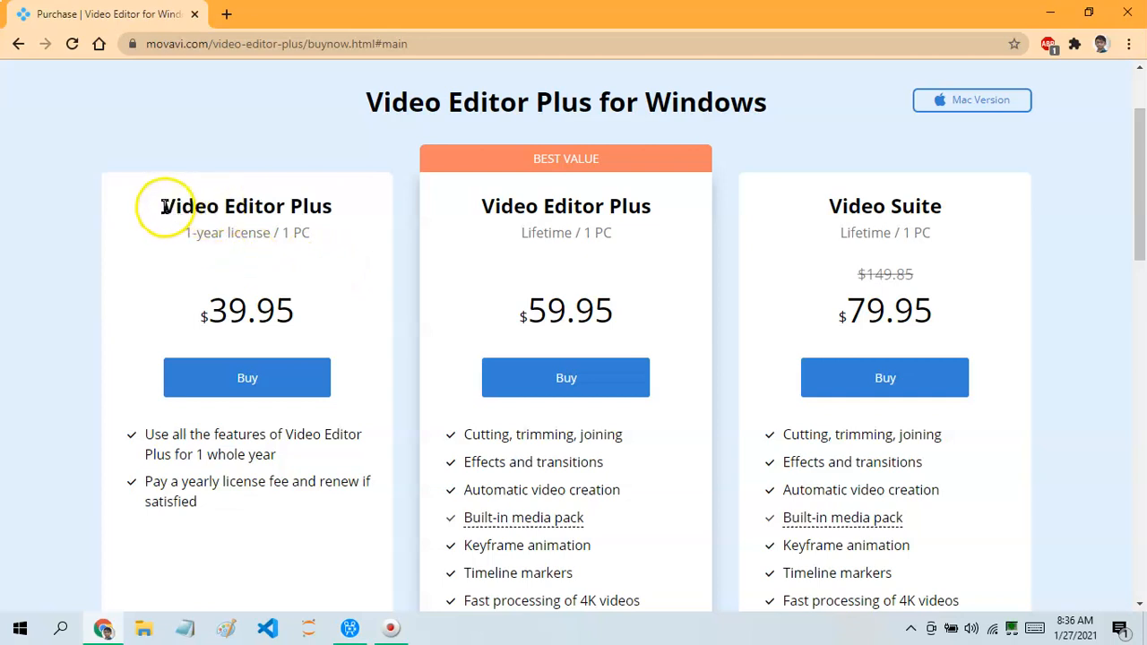
# Compare the 1-year Video Editor Plus, lifetime Video Editor Plus and Video Suite offers and their feature lists
pyautogui.moveTo(165, 207); pyautogui.dragTo(401, 228)
pyautogui.moveTo(830, 202); pyautogui.dragTo(997, 217)
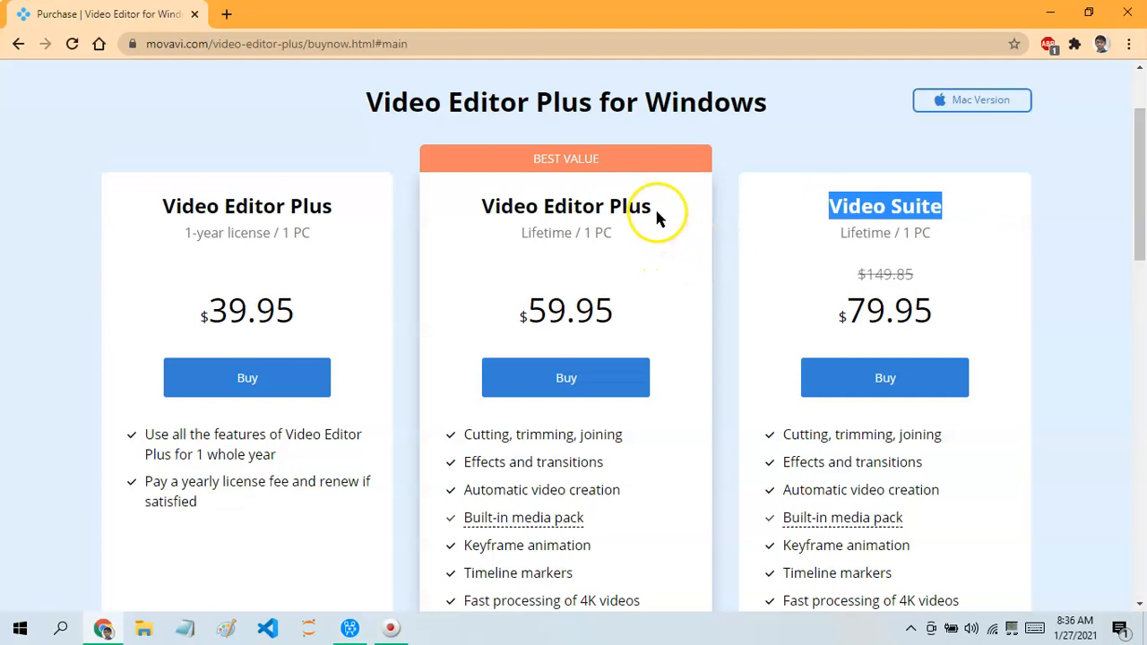
pyautogui.moveTo(655, 217); pyautogui.dragTo(502, 220)
pyautogui.click(502, 210)
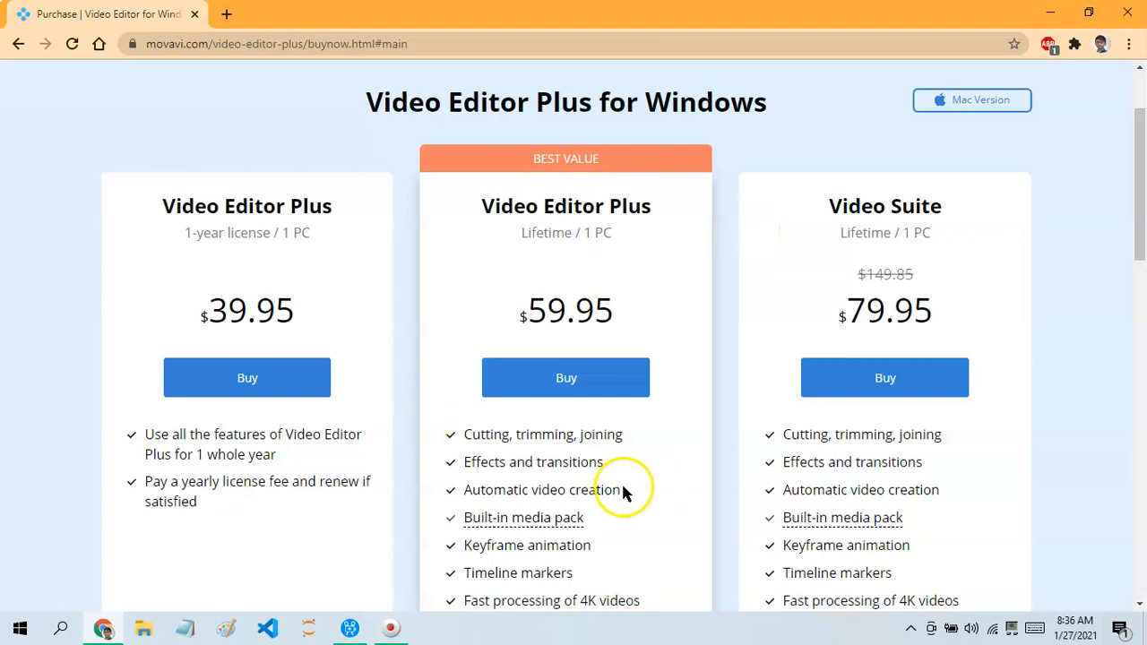
pyautogui.moveTo(440, 428); pyautogui.dragTo(574, 12)
pyautogui.click(618, 443)
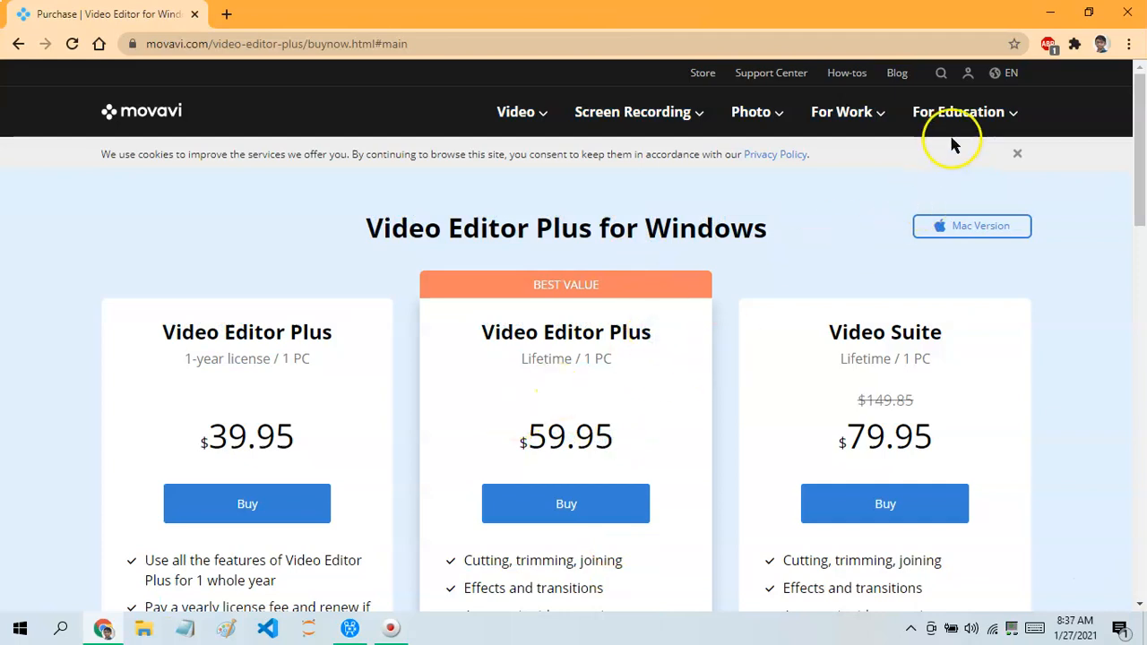
# Review the checkout page for the lifetime Video Editor Plus licence without ordering and close the browser
pyautogui.click(606, 529)
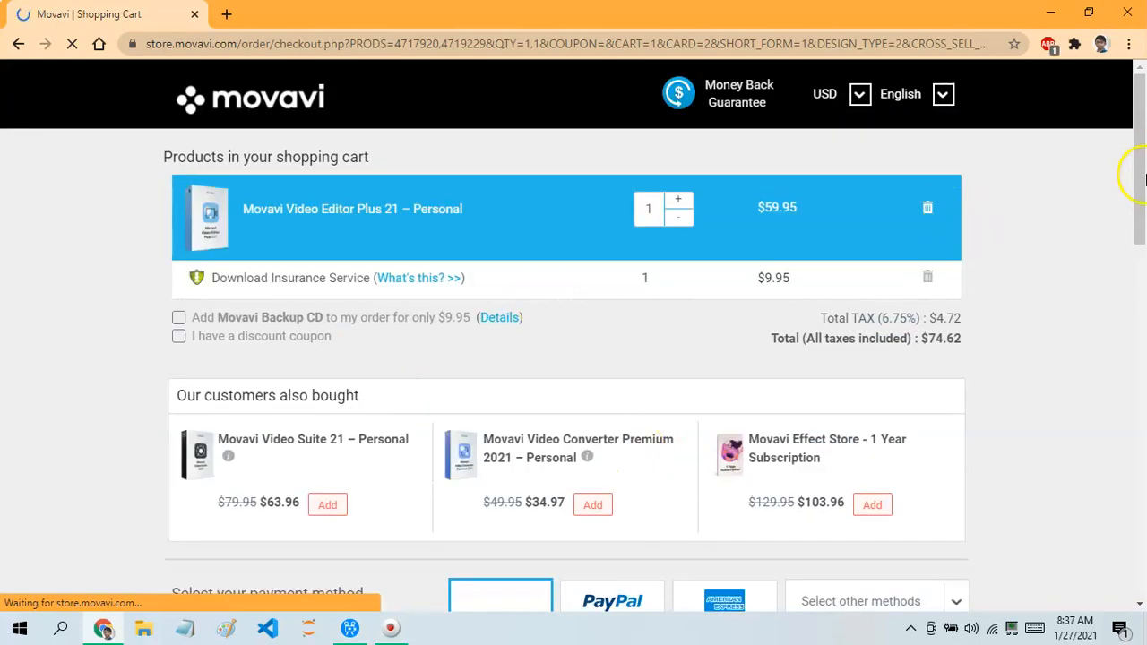
pyautogui.moveTo(1143, 179); pyautogui.dragTo(1132, 484)
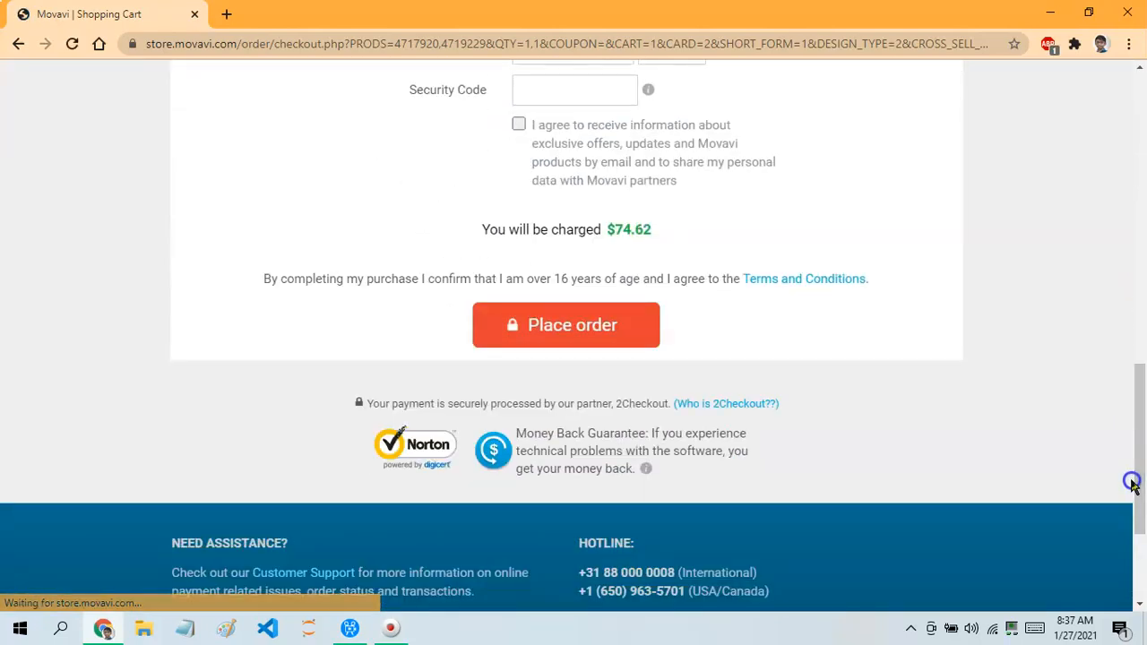
pyautogui.moveTo(1136, 431); pyautogui.dragTo(1140, 35)
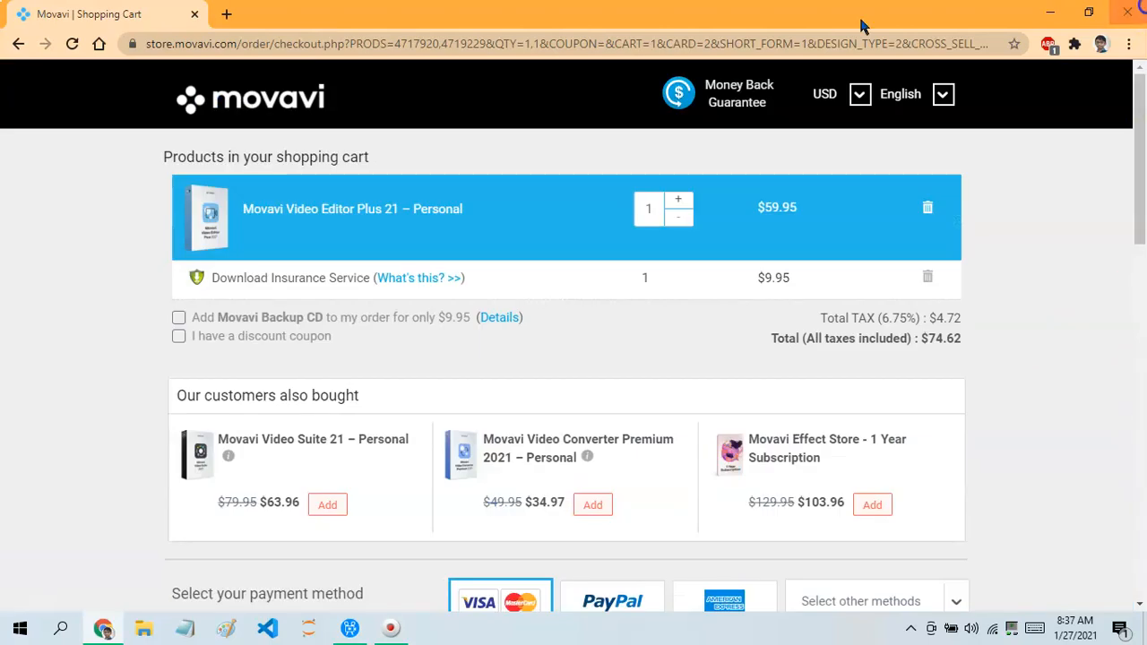
pyautogui.click(100, 45)
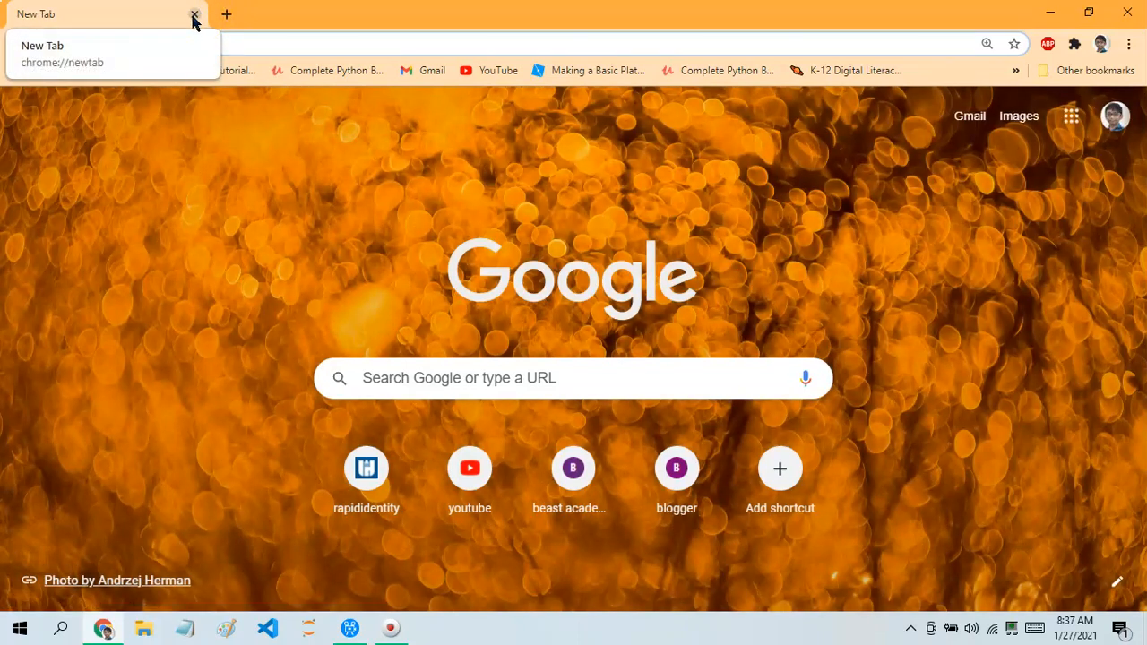
pyautogui.click(193, 17)
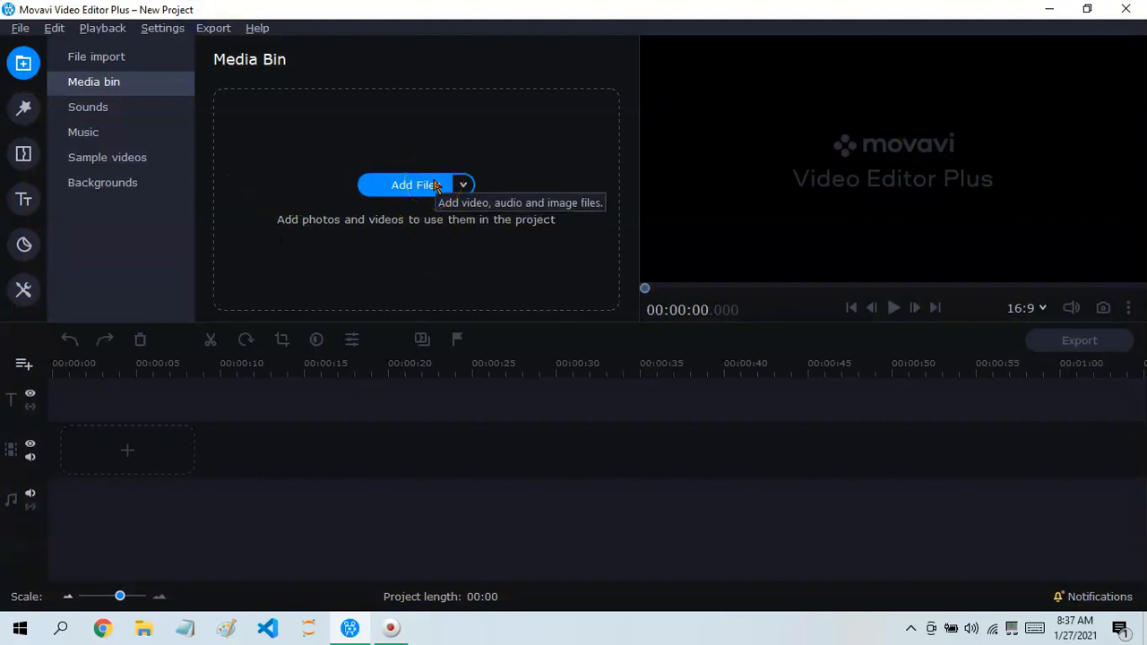
# Start a media import into the new Movavi project and browse to the drafts folder under youtube, tutorials, movavi tutorial
pyautogui.click(159, 54)
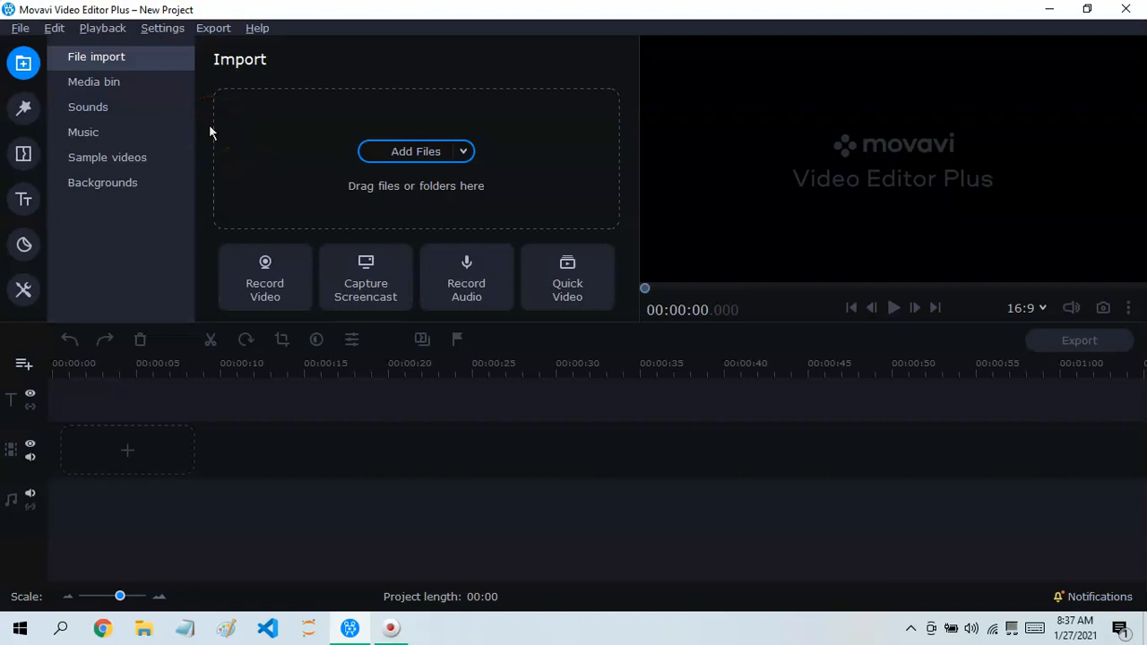
pyautogui.click(378, 158)
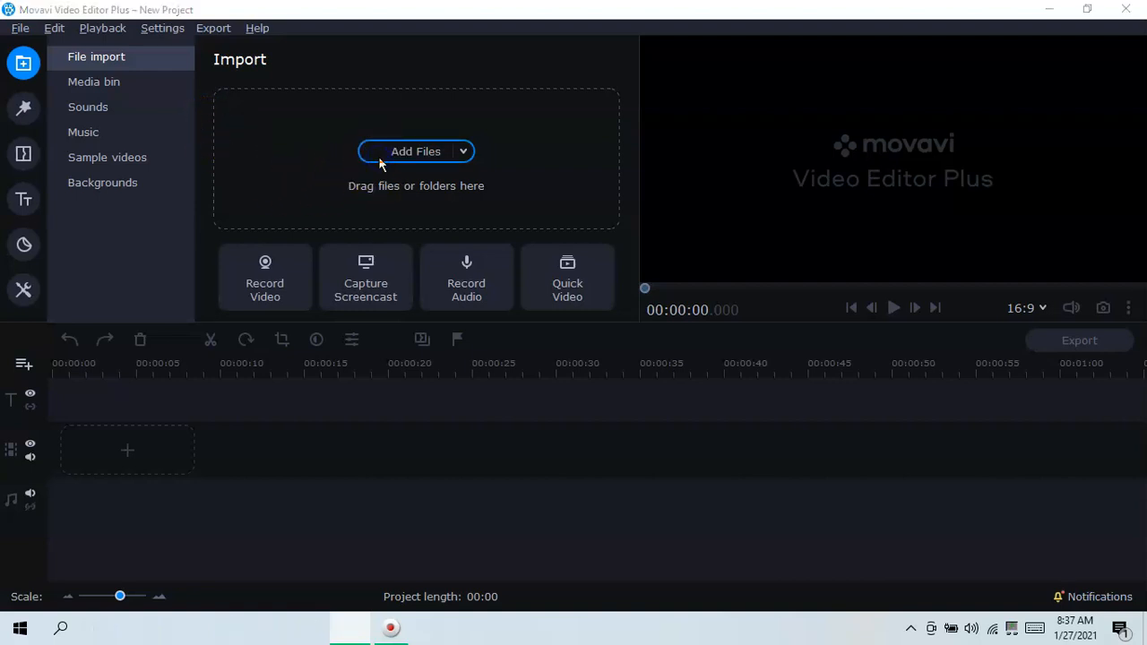
pyautogui.click(54, 197)
pyautogui.click(73, 298)
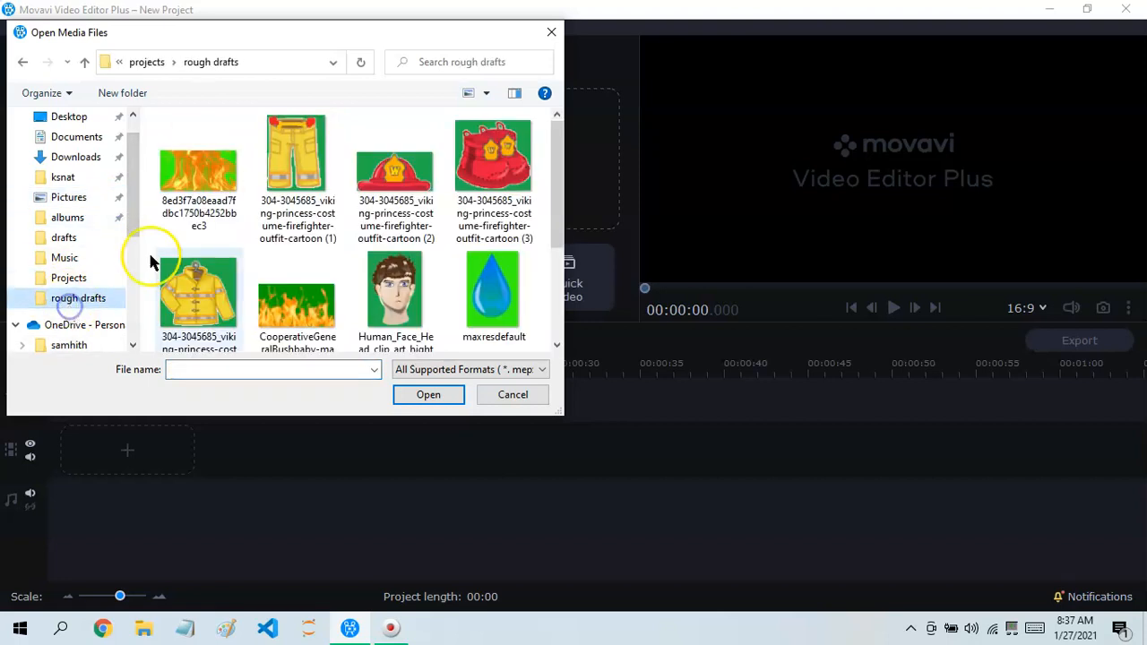
pyautogui.click(69, 278)
pyautogui.click(69, 344)
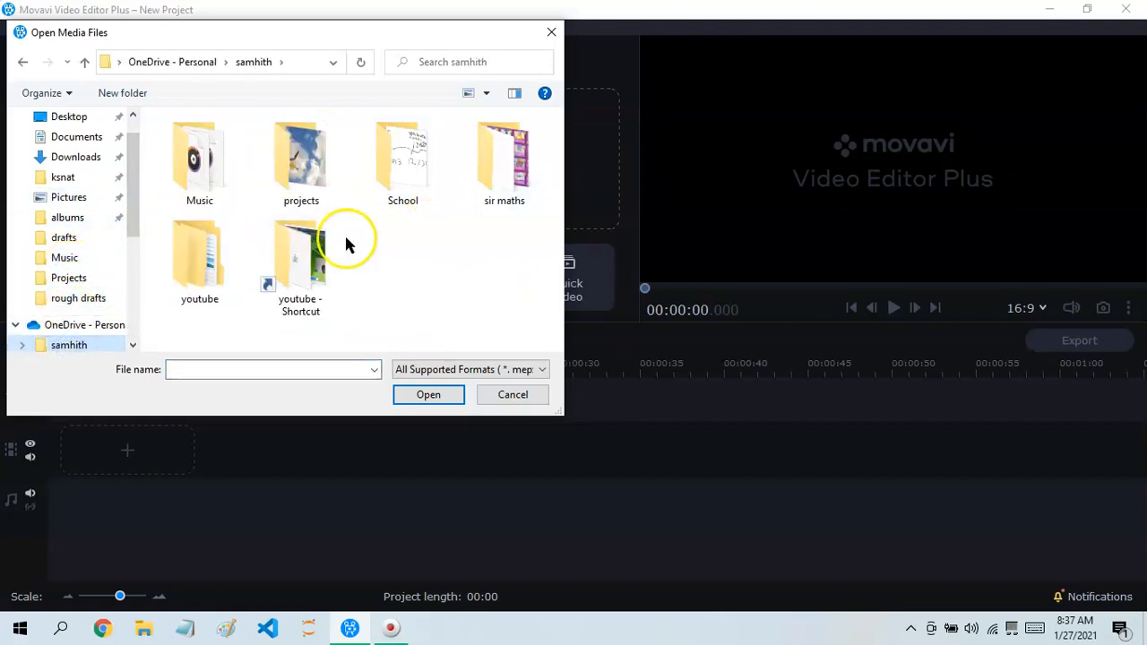
pyautogui.doubleClick(211, 278)
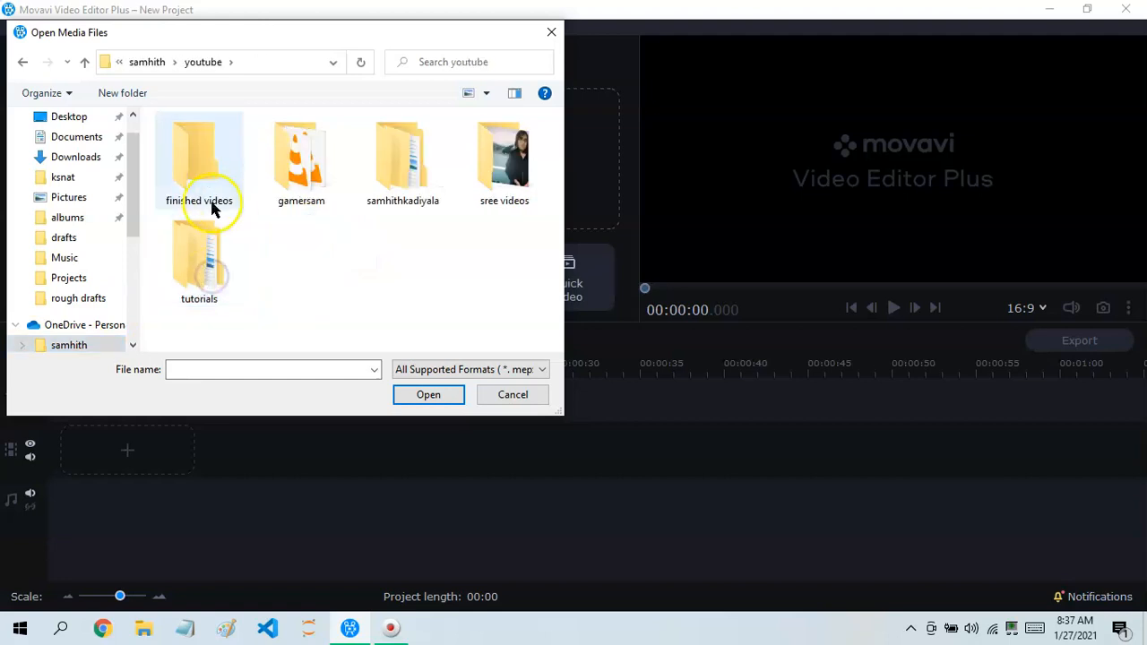
pyautogui.doubleClick(212, 264)
pyautogui.click(238, 143)
pyautogui.doubleClick(237, 144)
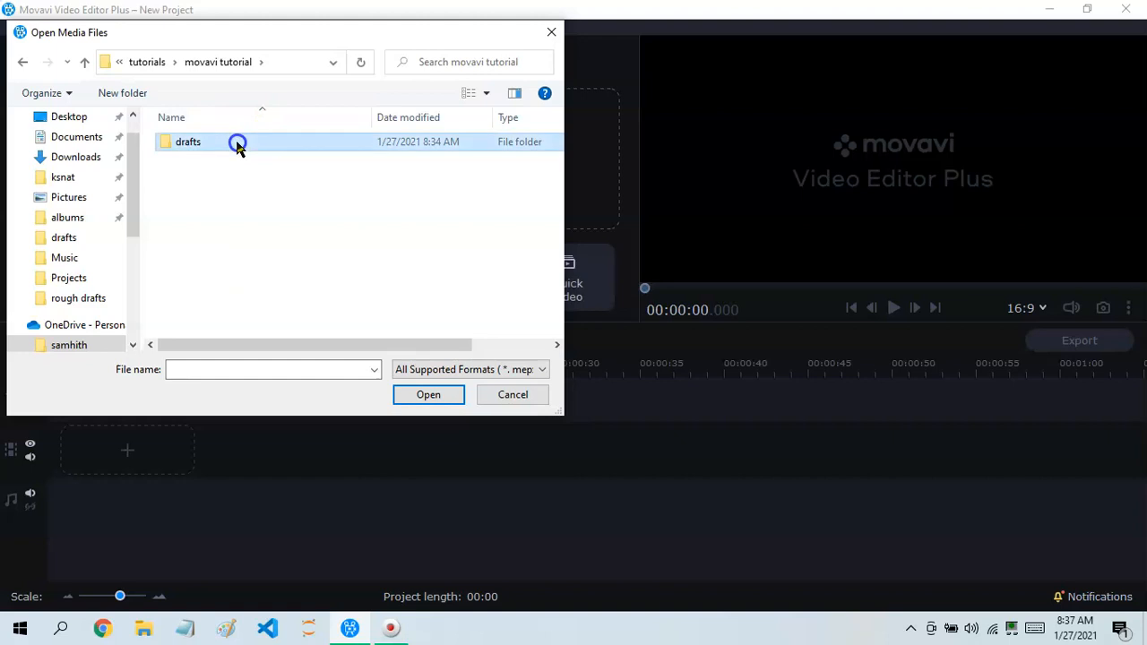
pyautogui.doubleClick(239, 143)
pyautogui.click(236, 142)
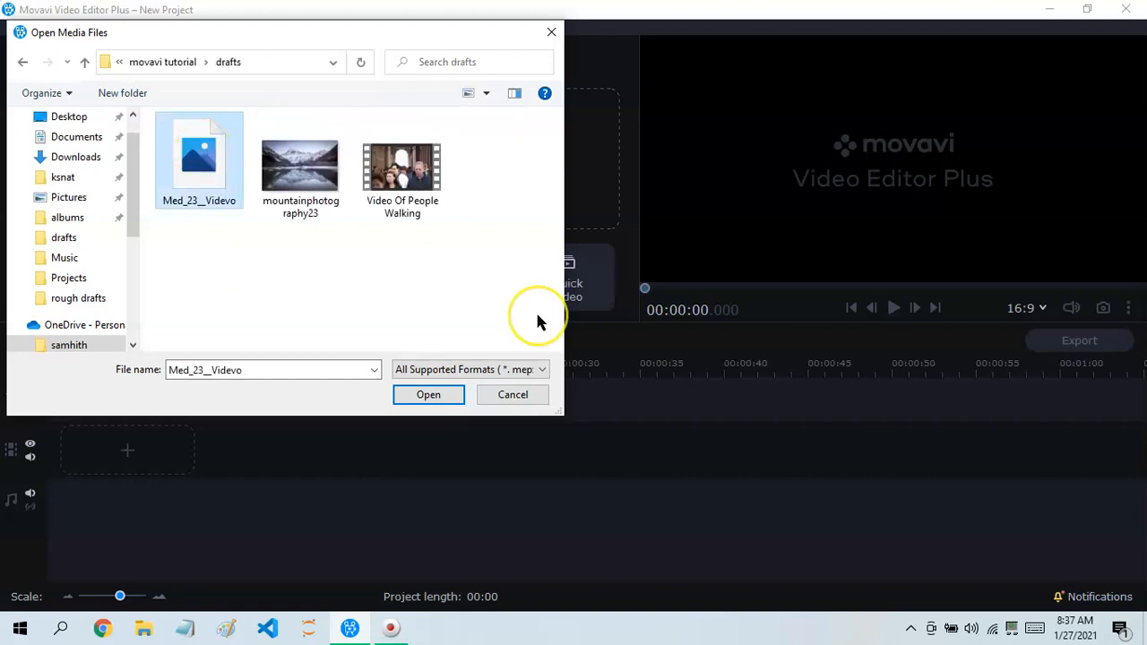
# Import all three files from the drafts folder into the media bin: Med_23__Videvo, mountainphotography23 and Video Of People Walking
pyautogui.hotkey('ctrl', 'a')
pyautogui.moveTo(489, 276); pyautogui.dragTo(208, 190)
pyautogui.click(412, 395)
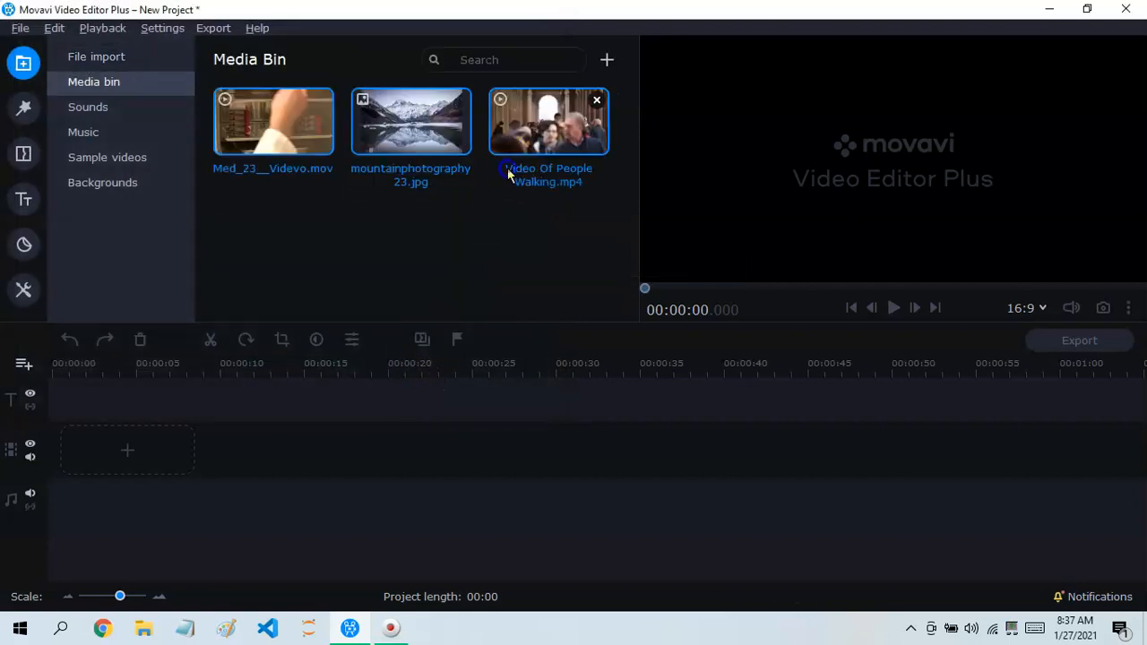
pyautogui.click(455, 265)
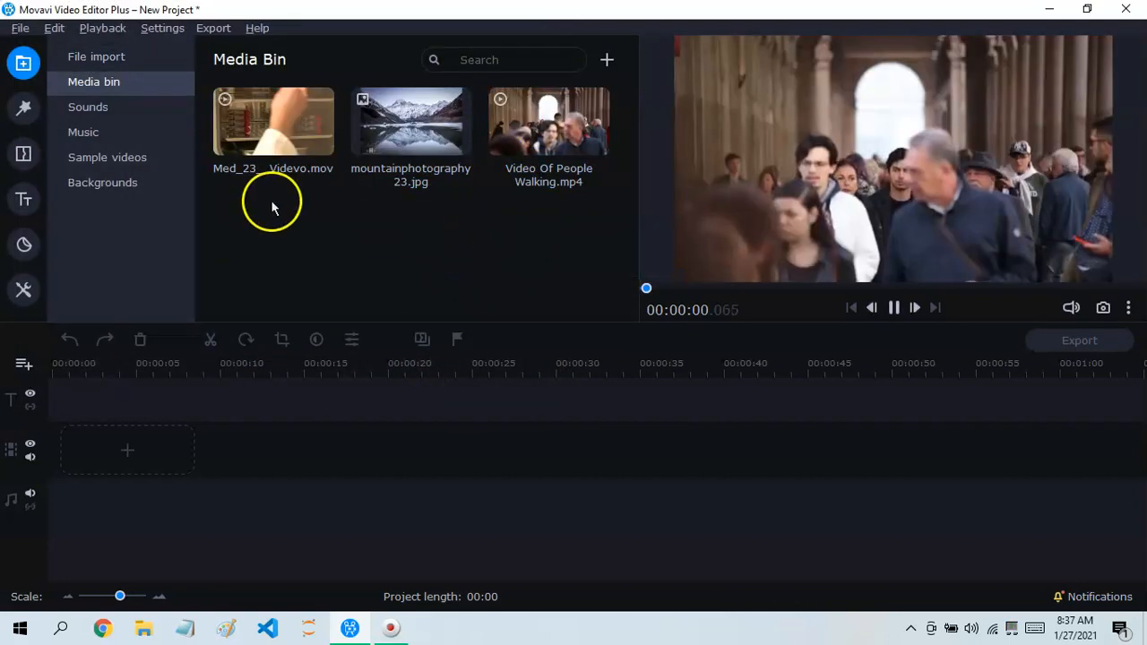
pyautogui.moveTo(241, 141); pyautogui.dragTo(269, 130)
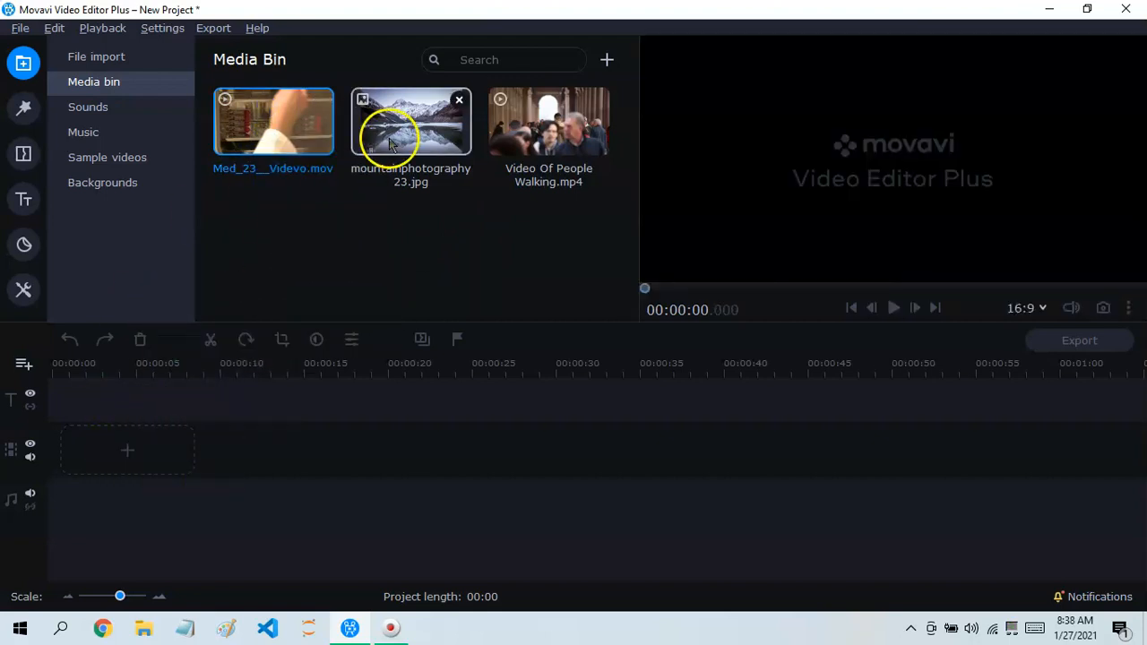
# Place the mountain photo, the people-walking video and the Med_23__Videvo clip in that order on the main video track
pyautogui.moveTo(390, 143); pyautogui.dragTo(59, 441)
pyautogui.moveTo(263, 175); pyautogui.dragTo(121, 433)
pyautogui.moveTo(548, 125); pyautogui.dragTo(502, 509)
pyautogui.click(250, 494)
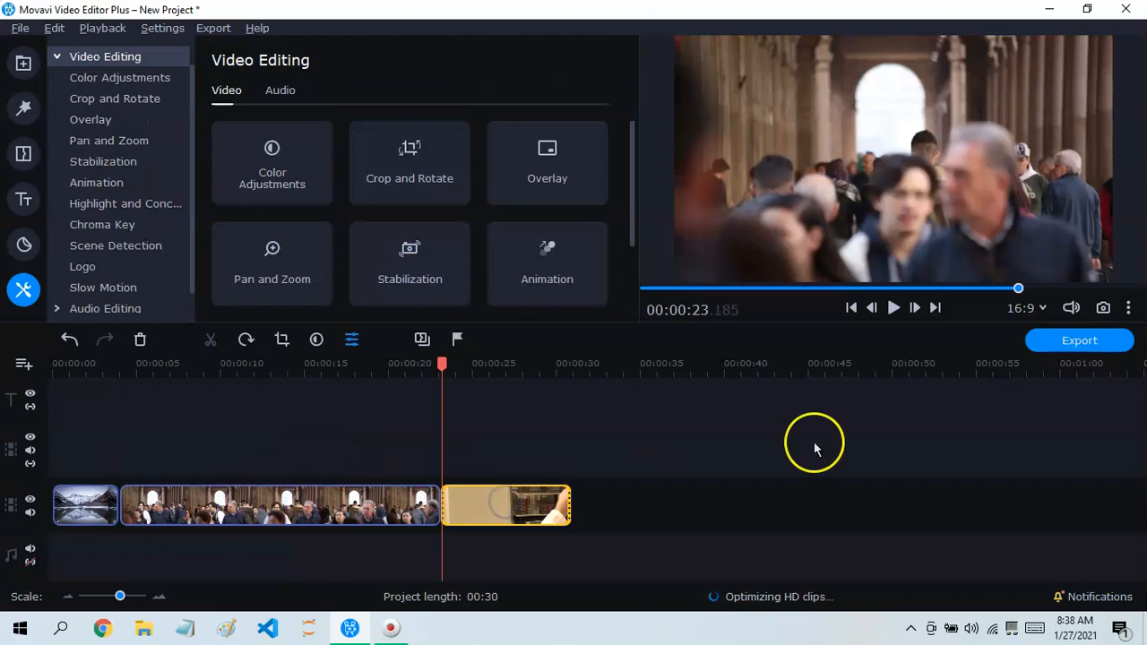
pyautogui.click(538, 440)
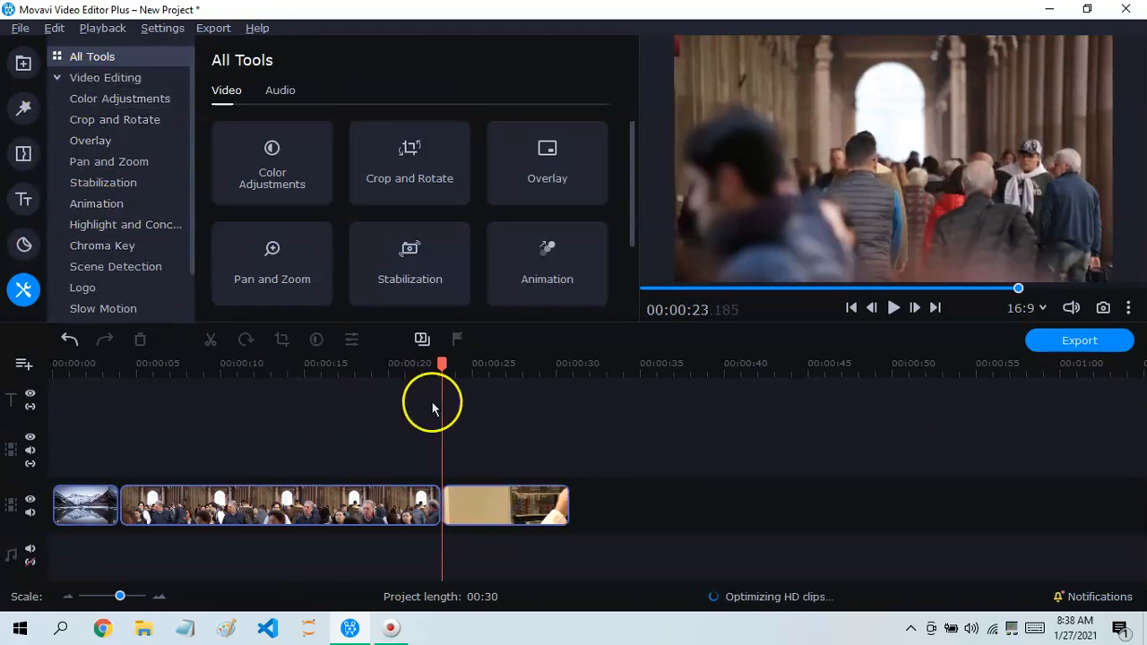
# Scrub the playhead from the timeline's start through the mountain photo and the people-walking clip to preview them
pyautogui.moveTo(440, 365); pyautogui.dragTo(11, 332)
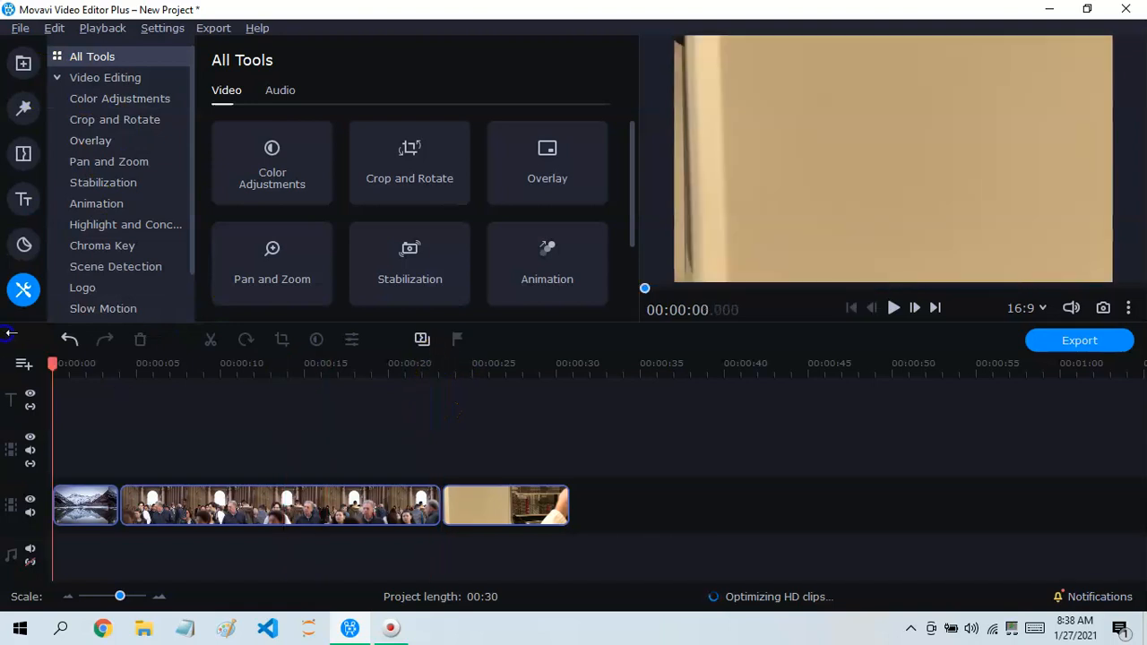
pyautogui.moveTo(52, 368); pyautogui.dragTo(213, 537)
pyautogui.click(283, 520)
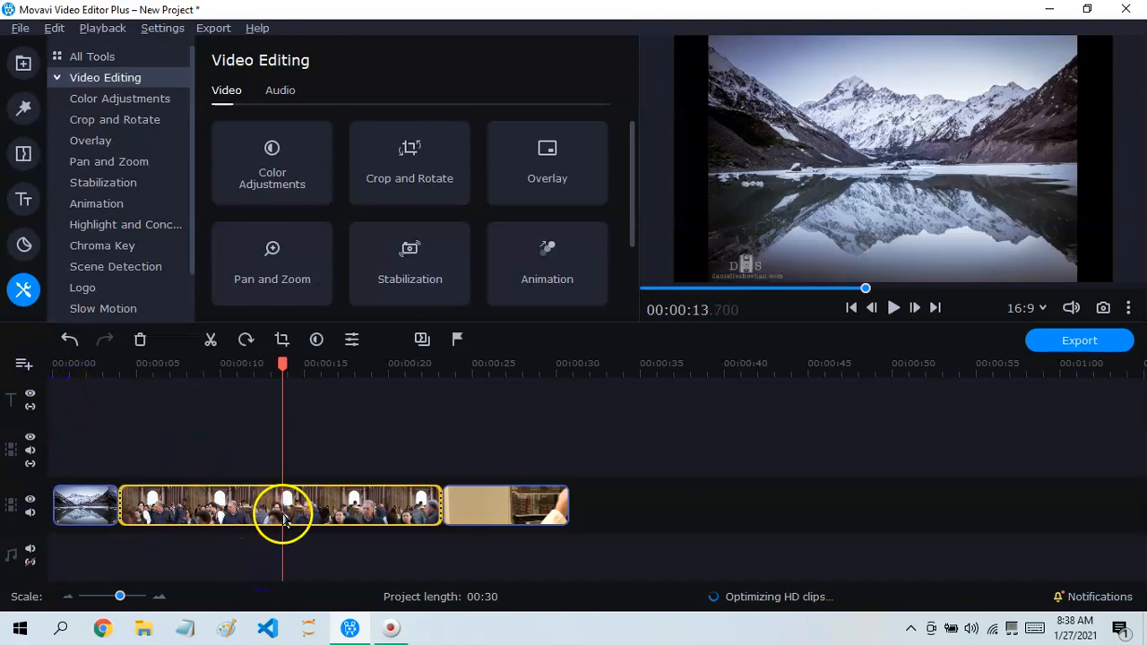
pyautogui.moveTo(281, 376); pyautogui.dragTo(399, 426)
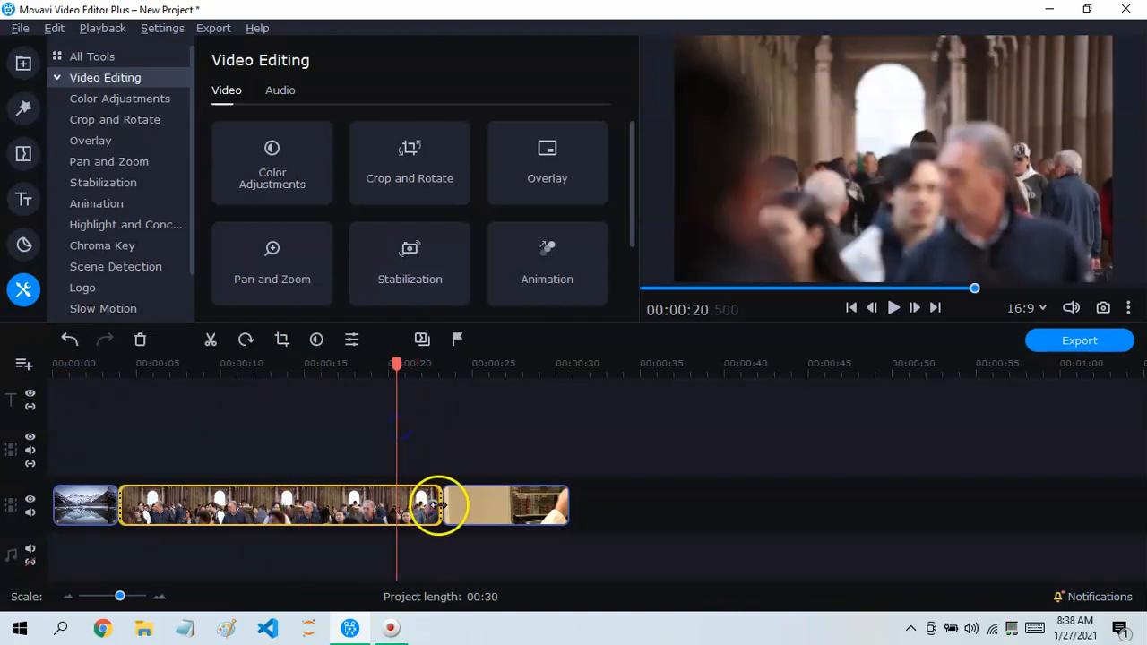
# Try splitting the people-walking clip at 00:00:17.600 and undo the split
pyautogui.moveTo(397, 361); pyautogui.dragTo(348, 363)
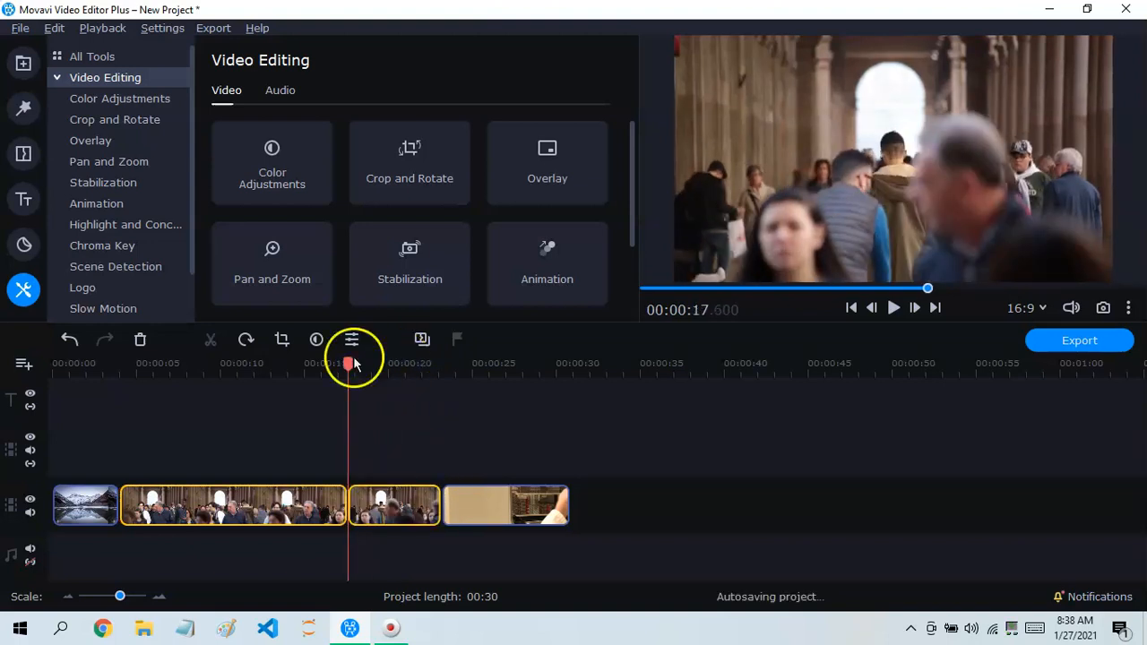
pyautogui.click(72, 348)
pyautogui.click(212, 343)
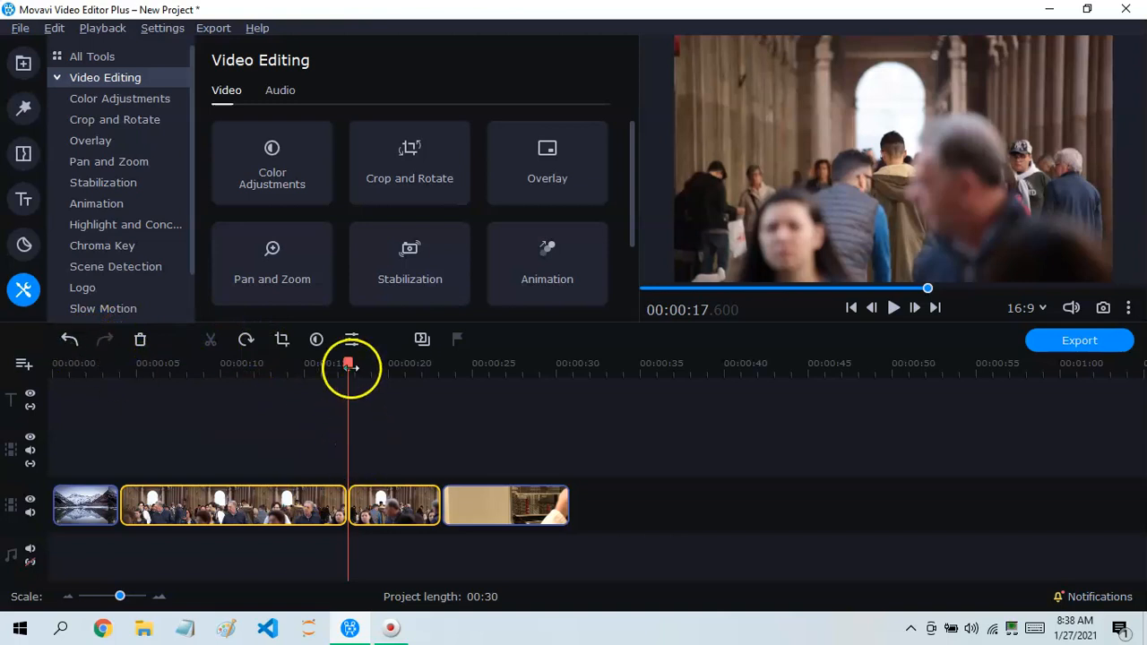
pyautogui.click(69, 342)
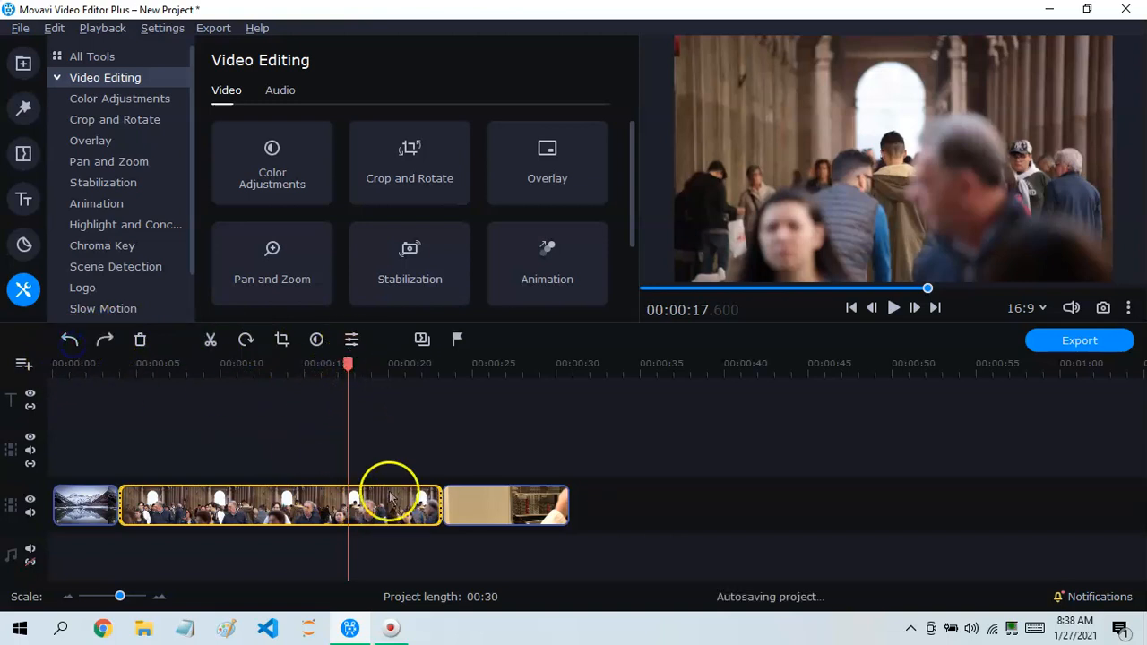
# Shorten the people-walking clip to end at about 9 seconds and trim the end of the Med_23__Videvo clip back to 00:00:15.415
pyautogui.moveTo(442, 504); pyautogui.dragTo(199, 548)
pyautogui.rightClick(430, 508)
pyautogui.moveTo(324, 504); pyautogui.dragTo(458, 507)
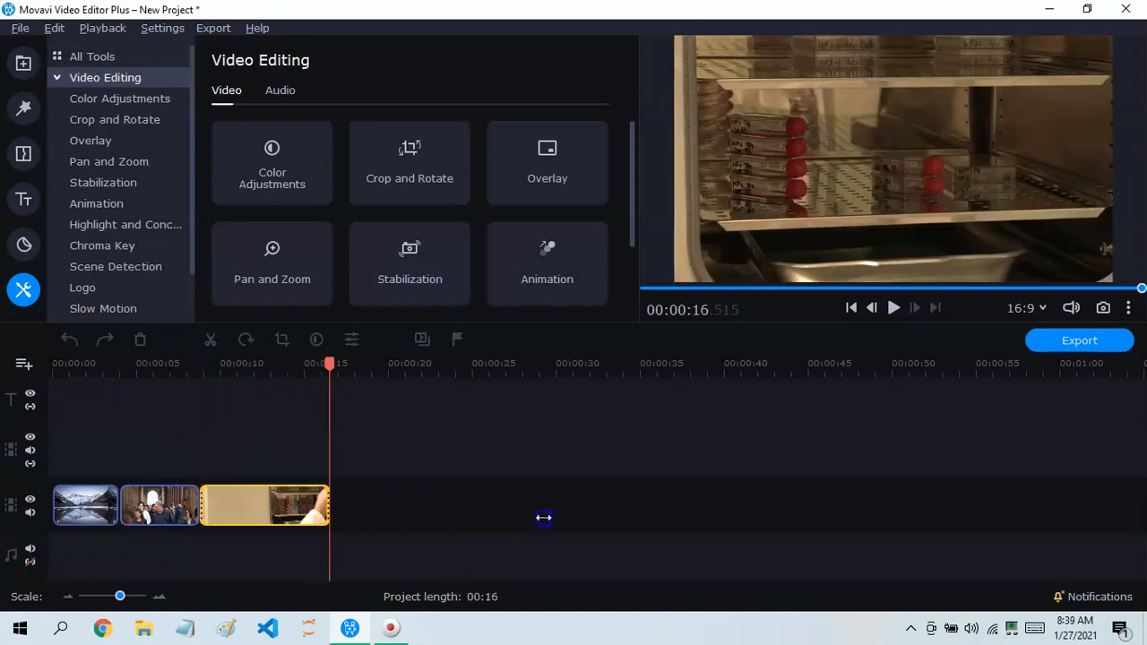
pyautogui.moveTo(345, 513); pyautogui.dragTo(312, 513)
pyautogui.click(398, 520)
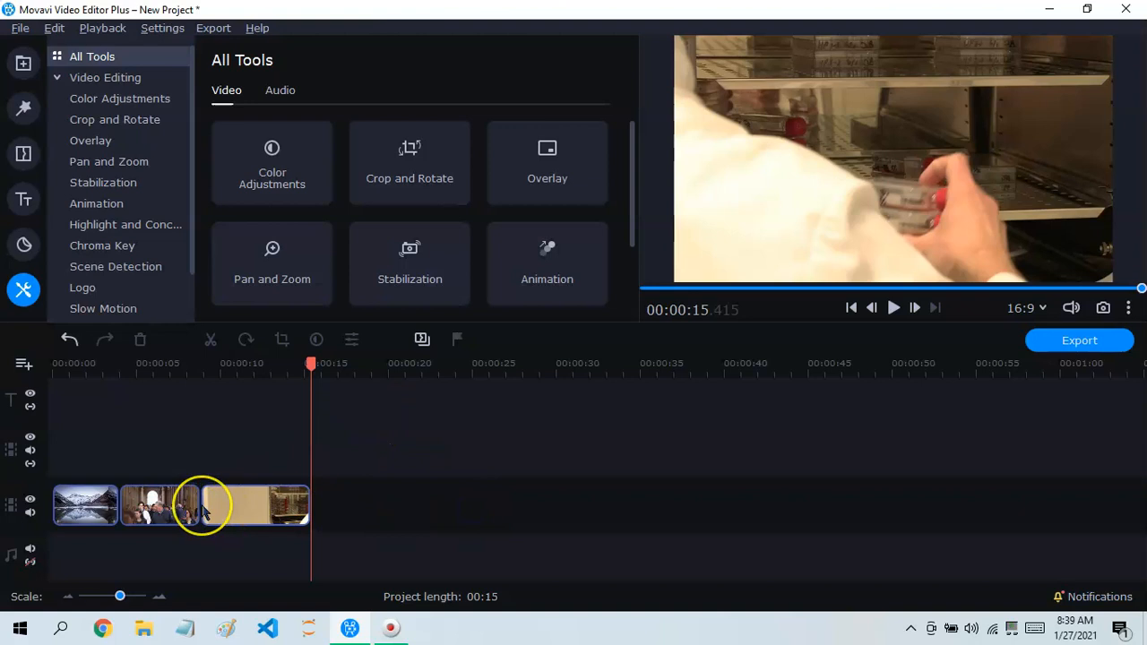
pyautogui.click(145, 506)
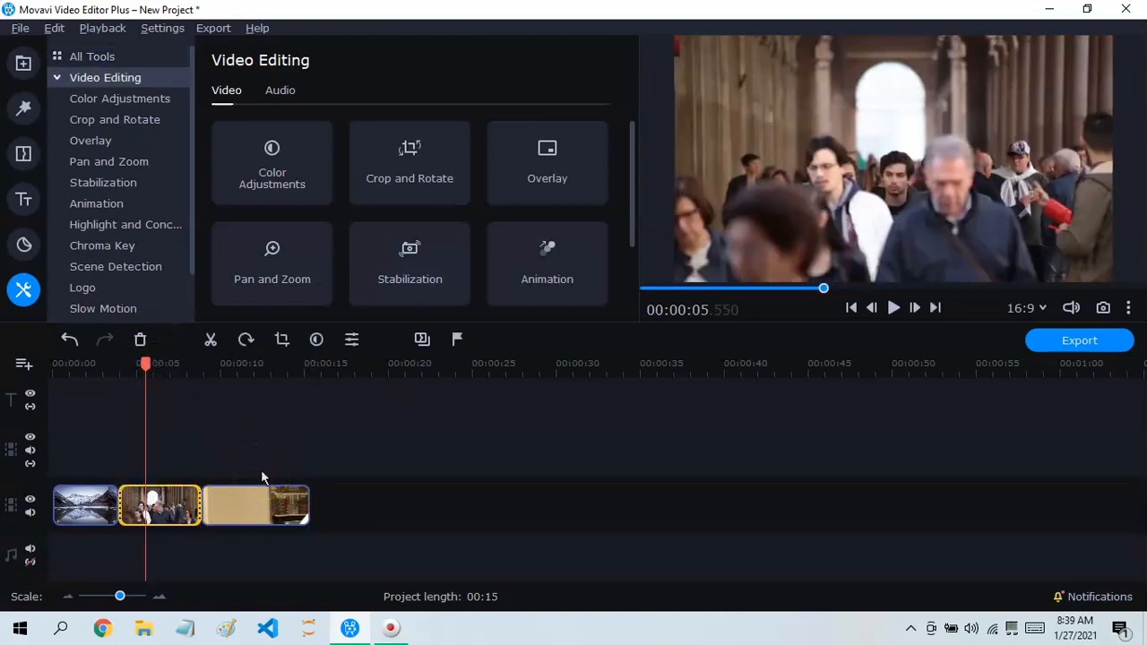
# Undo the last trims of the Med_23__Videvo and people-walking clips
pyautogui.moveTo(146, 366); pyautogui.dragTo(233, 398)
pyautogui.click(69, 340)
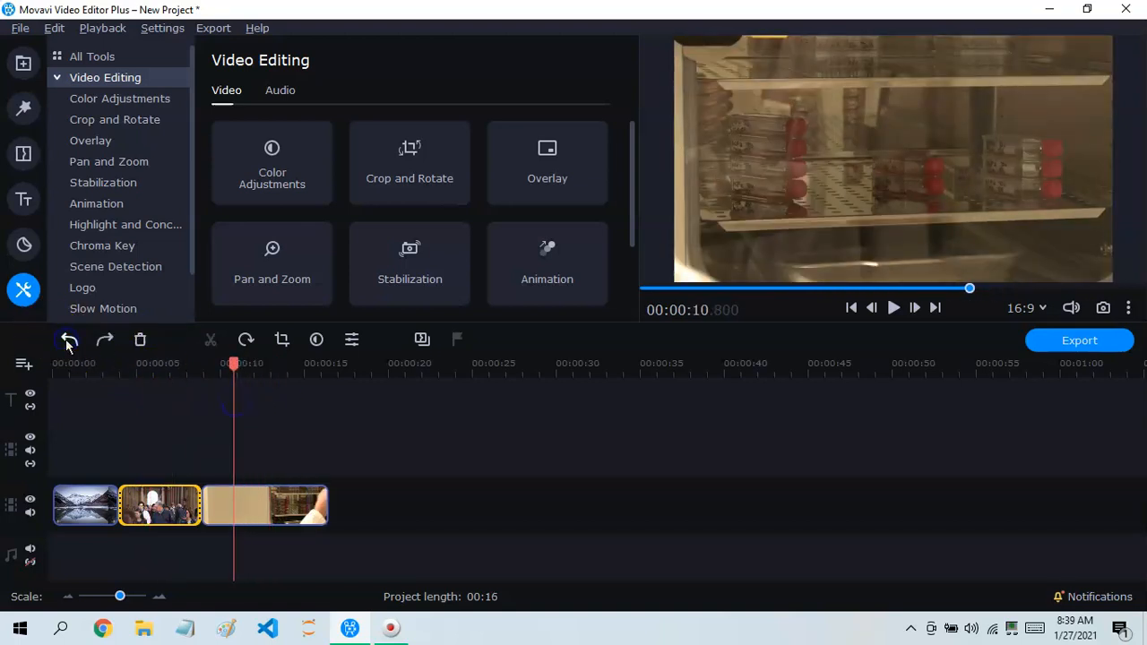
pyautogui.click(69, 341)
# Split the people-walking clip at 00:00:08.000 and again at 00:00:13.200
pyautogui.moveTo(235, 365); pyautogui.dragTo(187, 366)
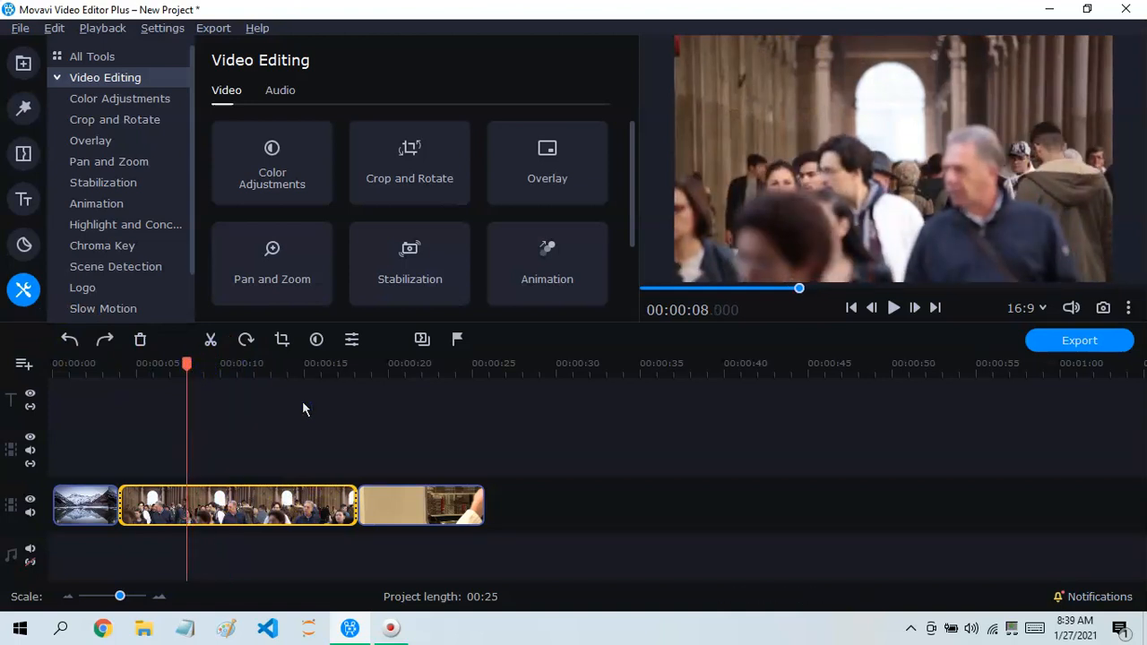
pyautogui.hotkey('ctrl', 'b')
pyautogui.moveTo(184, 367); pyautogui.dragTo(271, 372)
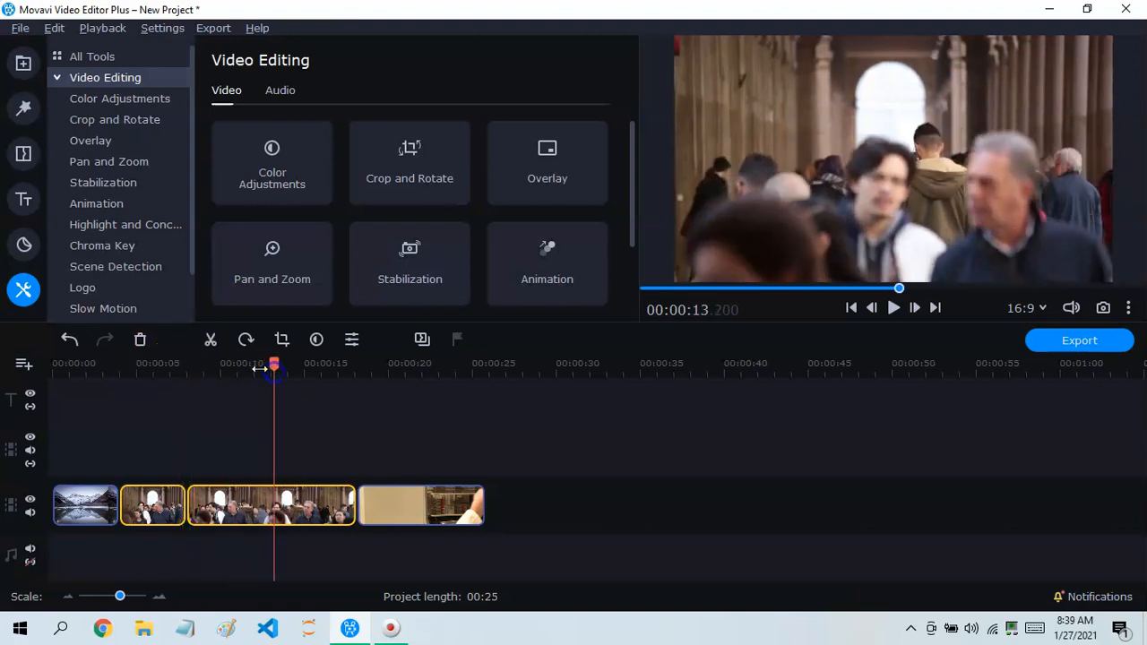
pyautogui.click(213, 342)
# Delete the middle segment of the people-walking clip and play the timeline across the new cut
pyautogui.click(243, 507)
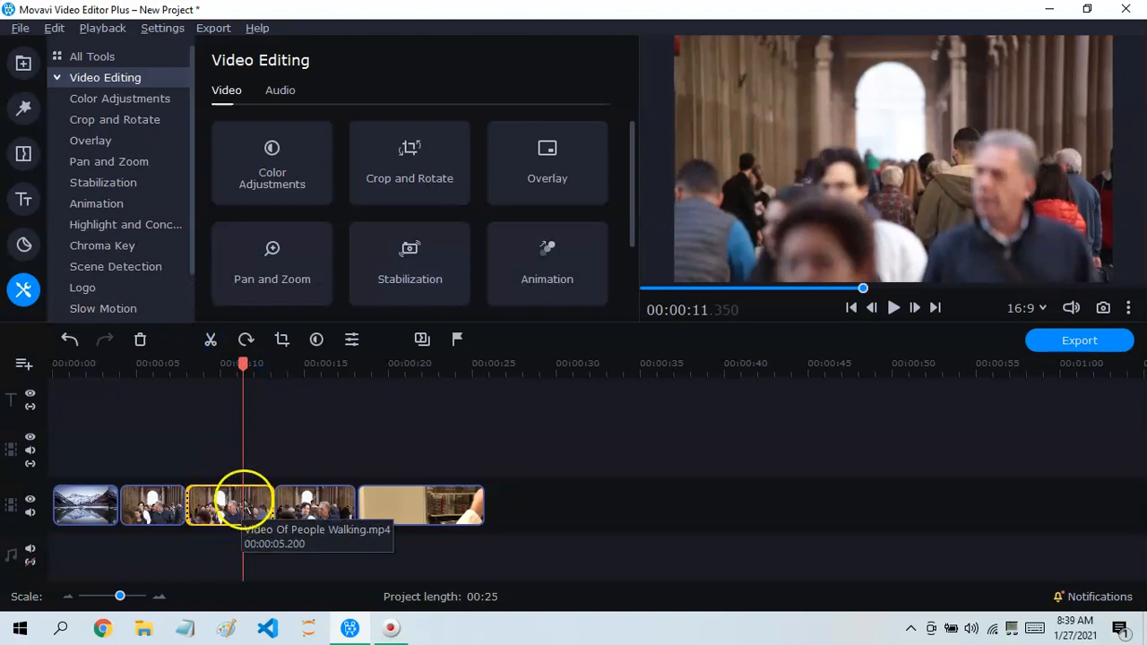
pyautogui.click(246, 507)
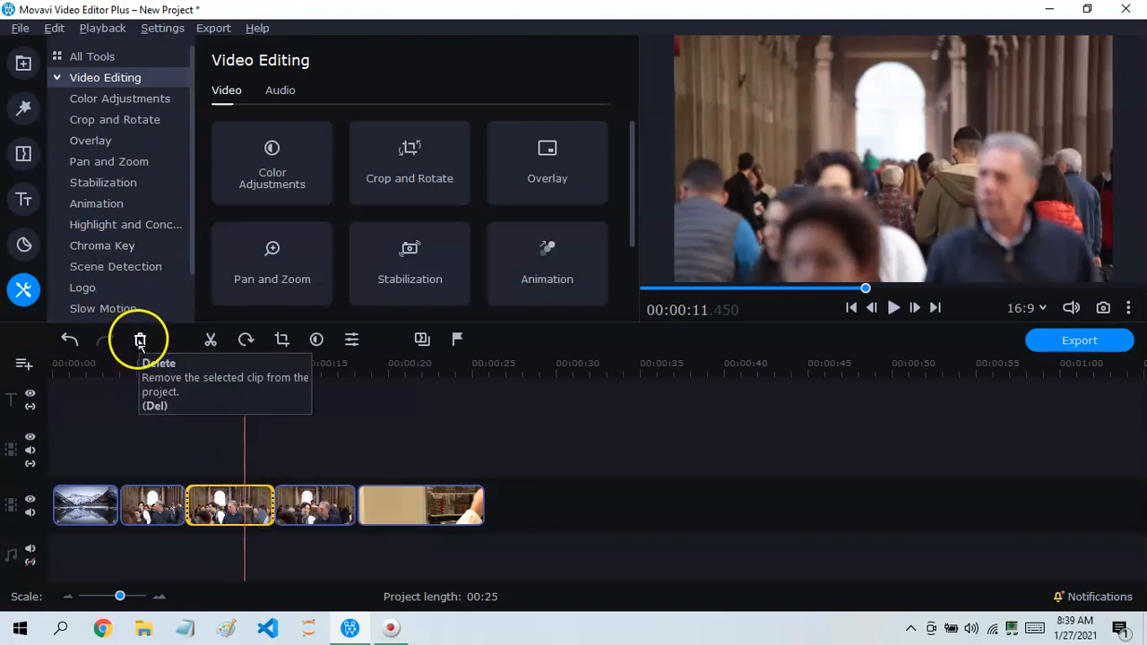
pyautogui.click(139, 339)
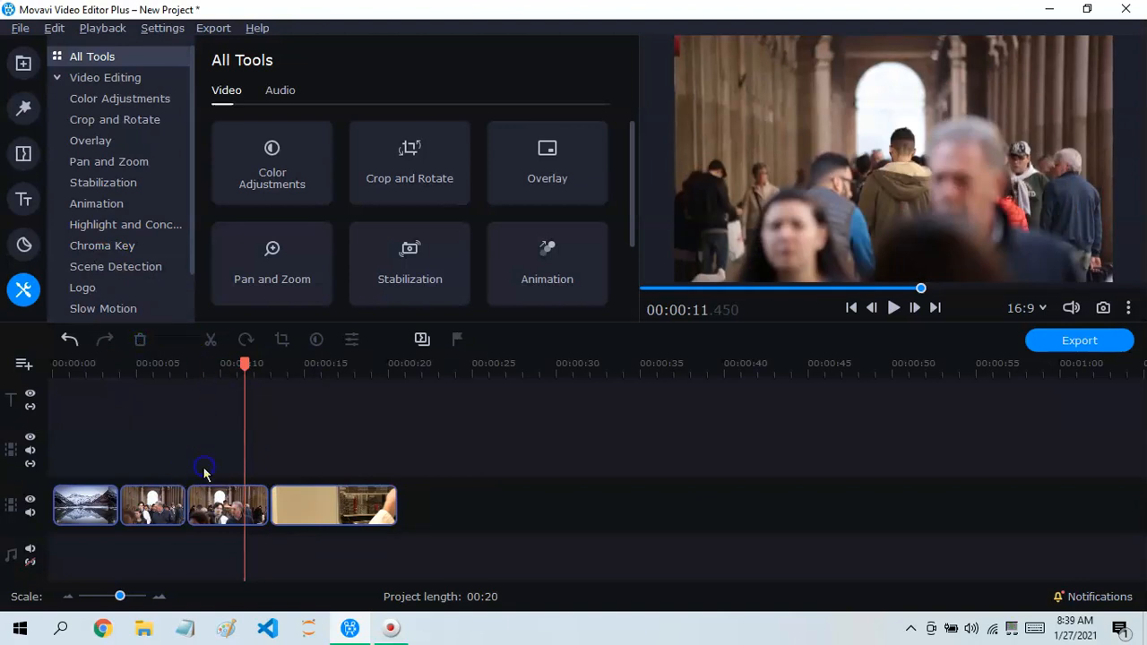
pyautogui.moveTo(250, 354); pyautogui.dragTo(177, 394)
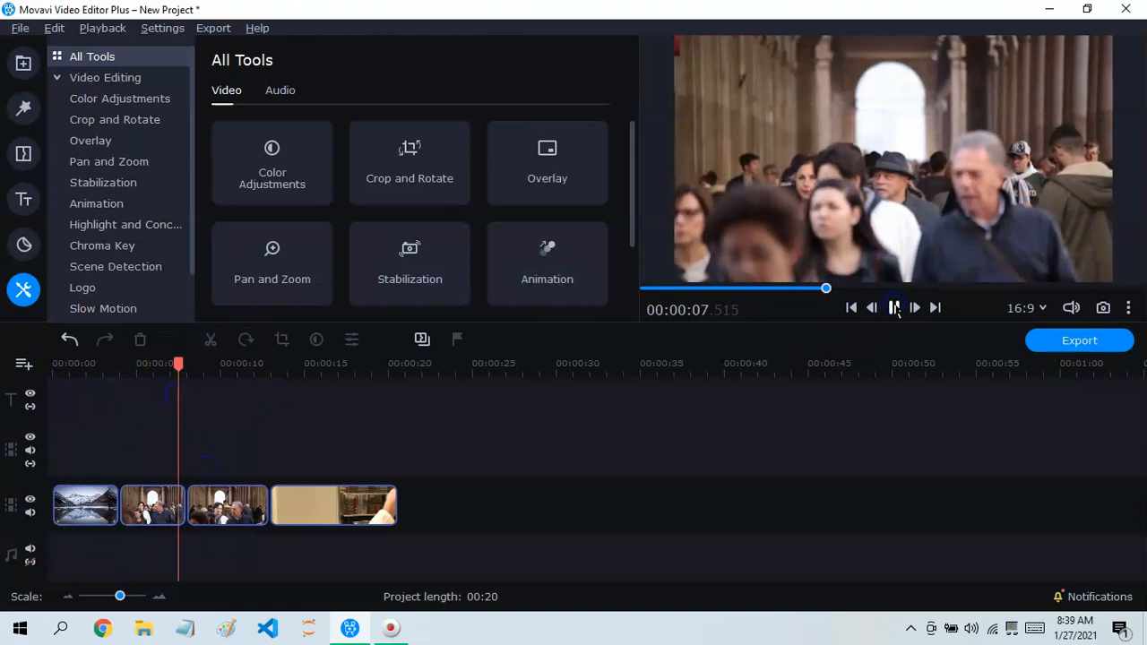
pyautogui.click(333, 441)
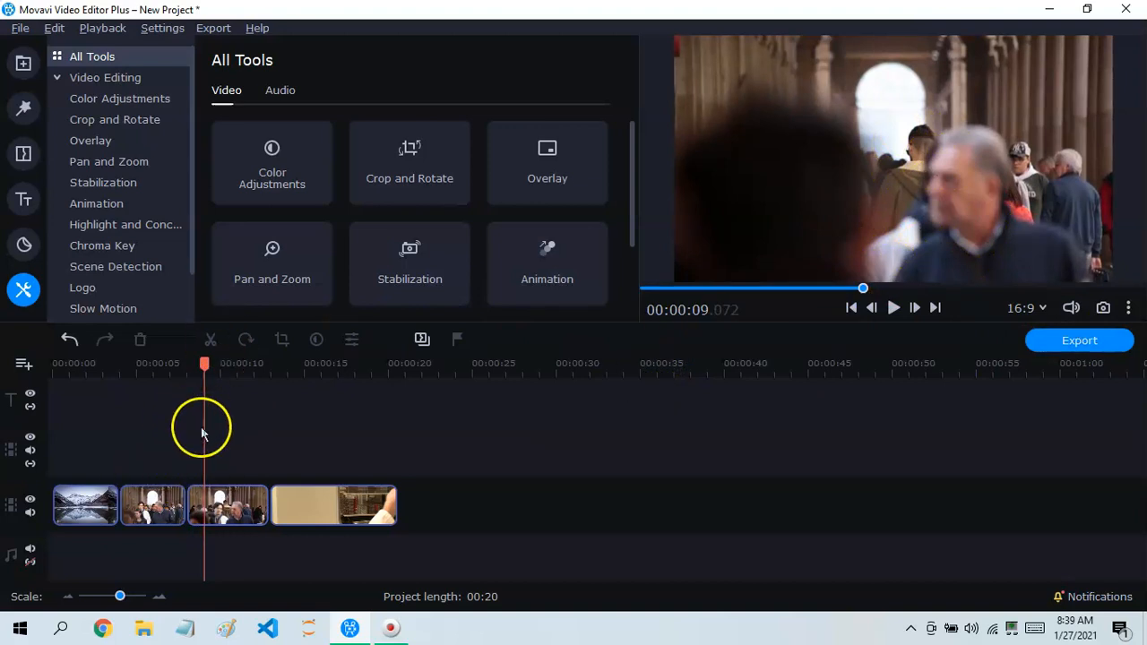
# Delete the second remaining people-walking segment and trim the end of the Med_23__Videvo clip back to 00:00:11.880
pyautogui.click(220, 507)
pyautogui.press('Delete')
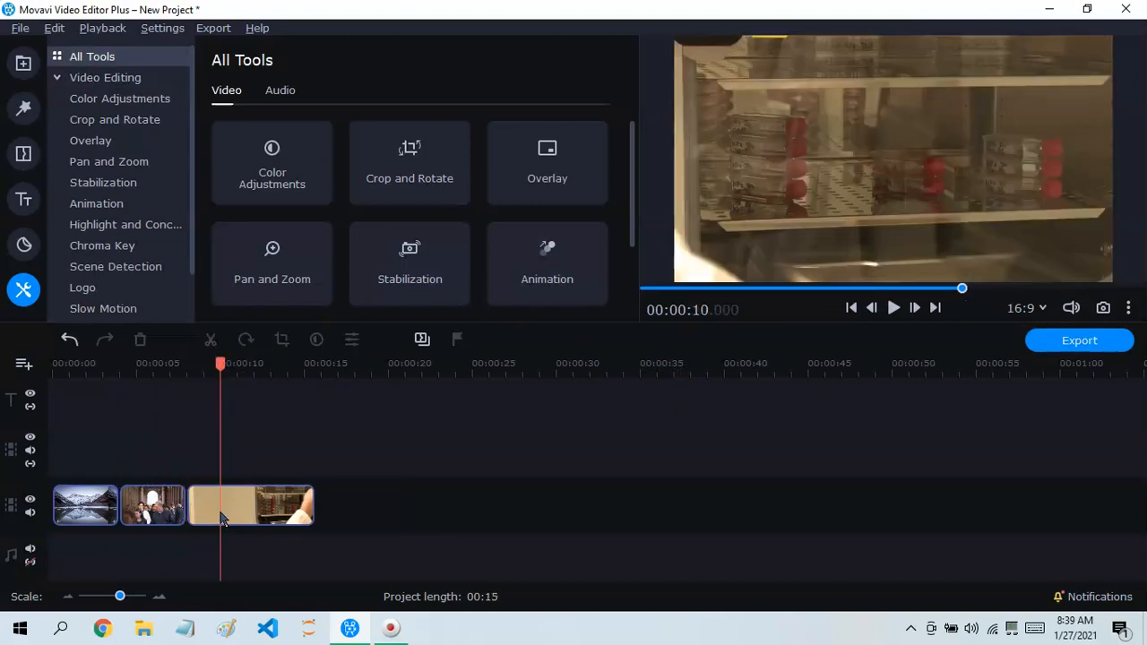
pyautogui.click(286, 496)
pyautogui.moveTo(314, 506); pyautogui.dragTo(250, 500)
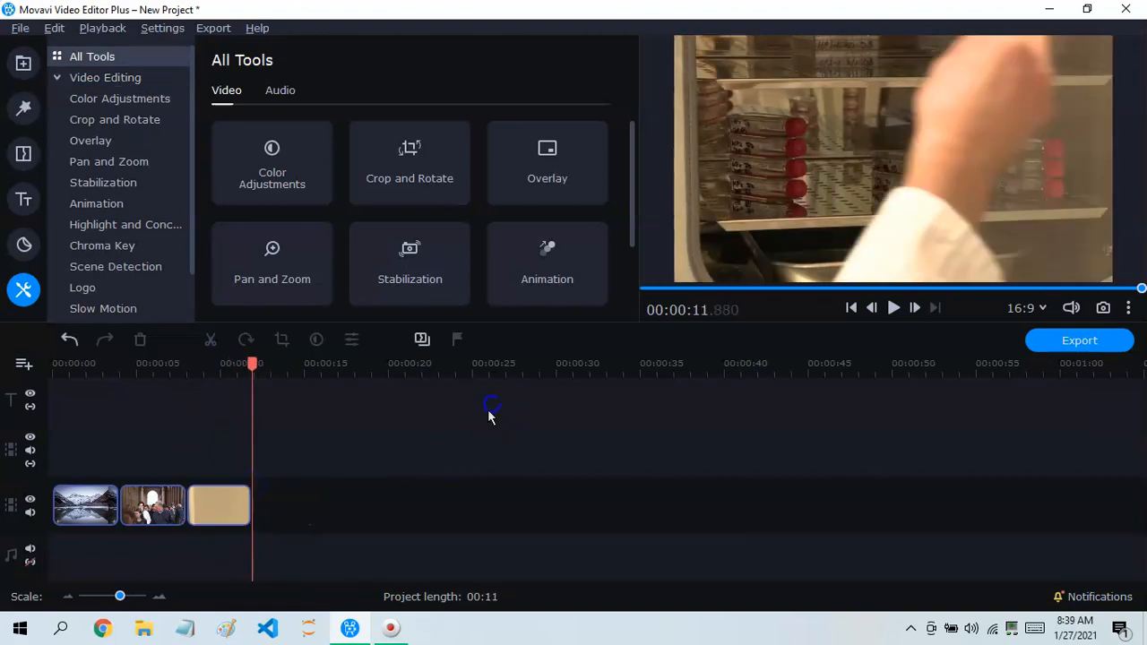
# Browse the built-in Sounds, Music, Sample videos and Backgrounds collections in the media library
pyautogui.click(282, 339)
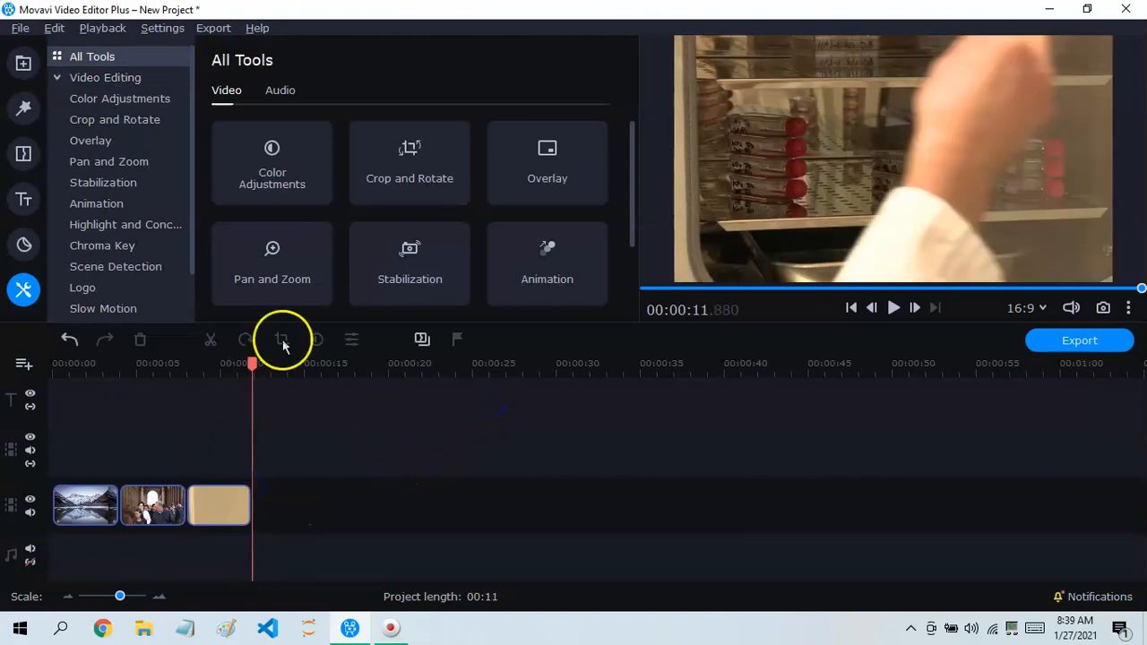
pyautogui.click(24, 108)
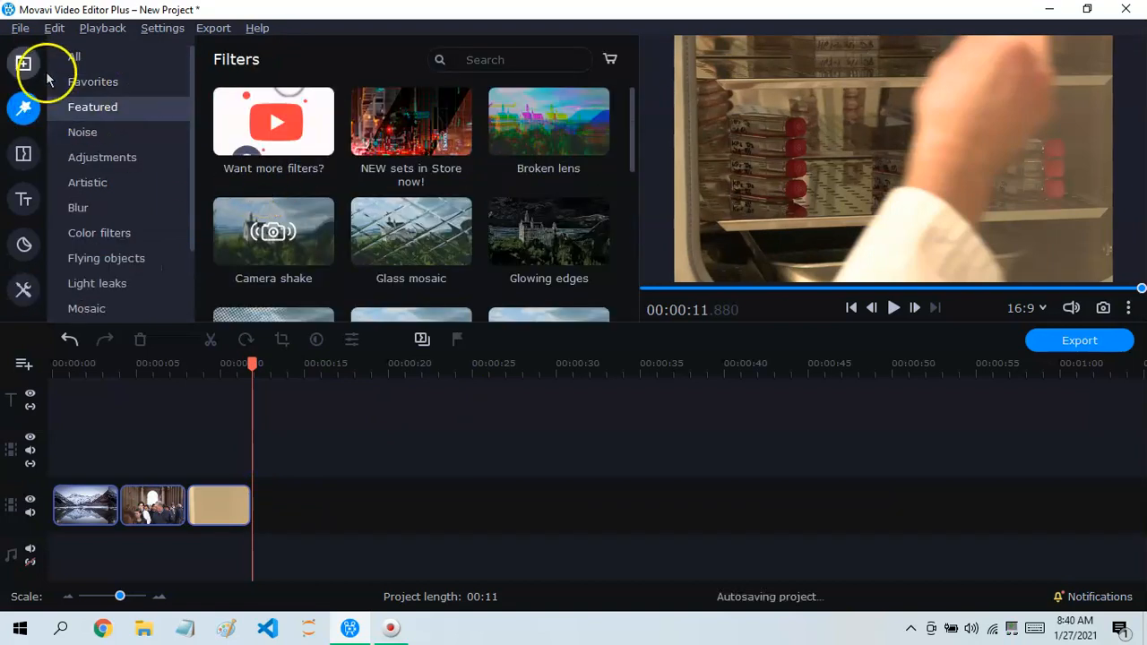
pyautogui.click(24, 62)
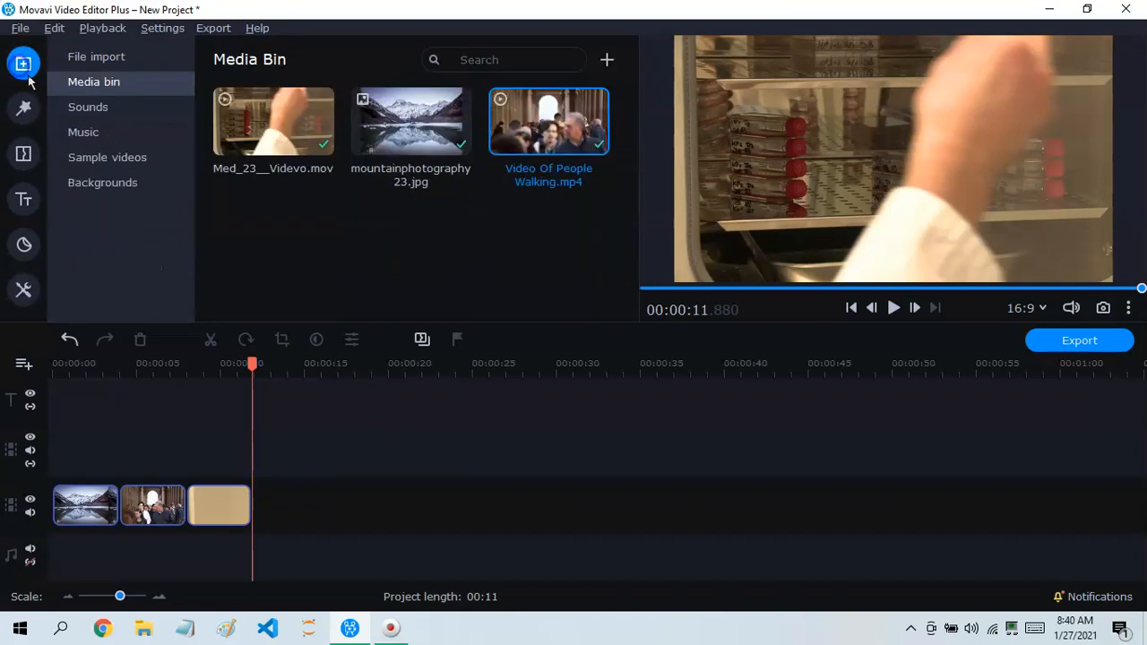
pyautogui.click(144, 109)
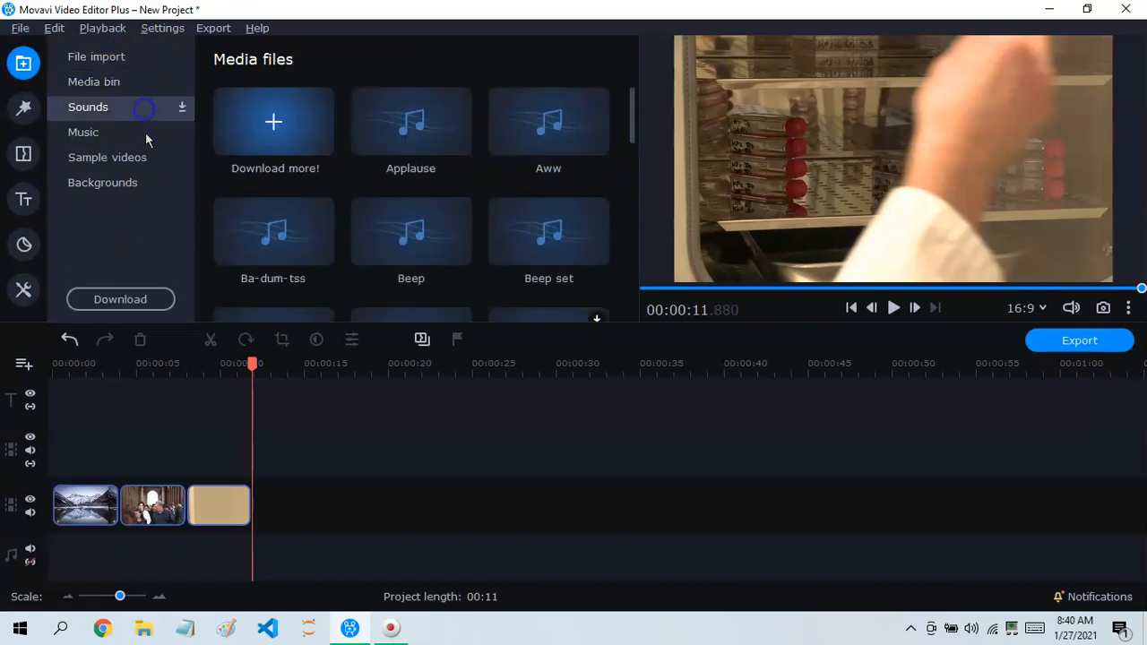
pyautogui.click(128, 141)
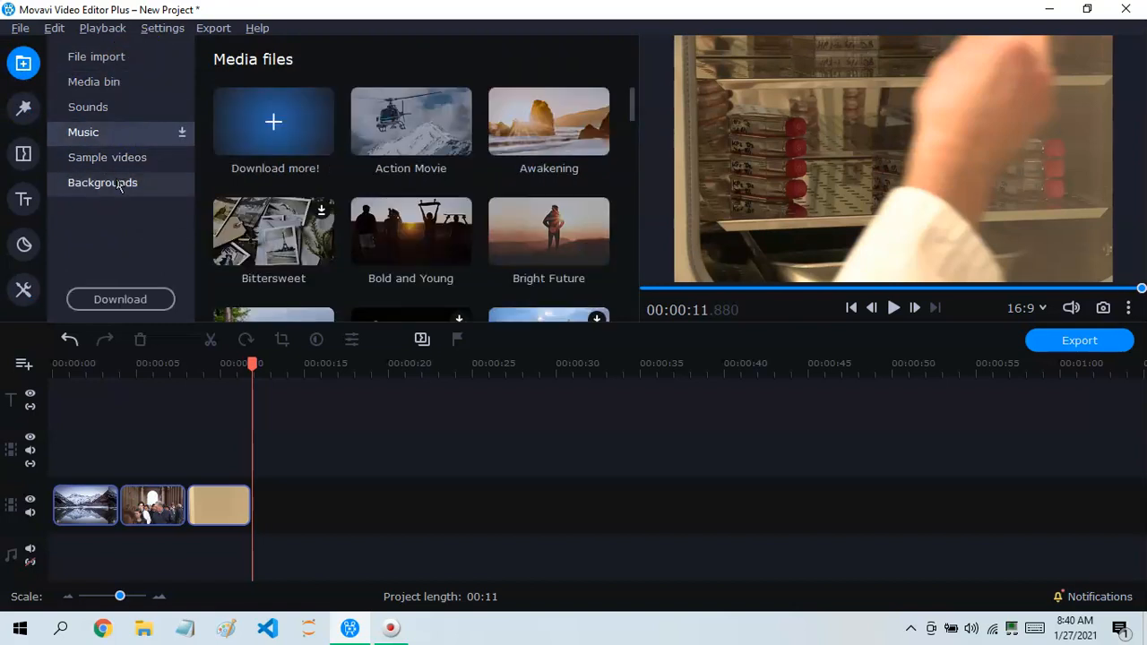
pyautogui.click(124, 161)
pyautogui.click(128, 183)
pyautogui.click(131, 149)
# Place the Action Movie music at the start of the audio track and trim its end back to 00:00:30.213
pyautogui.click(130, 135)
pyautogui.moveTo(435, 103); pyautogui.dragTo(51, 535)
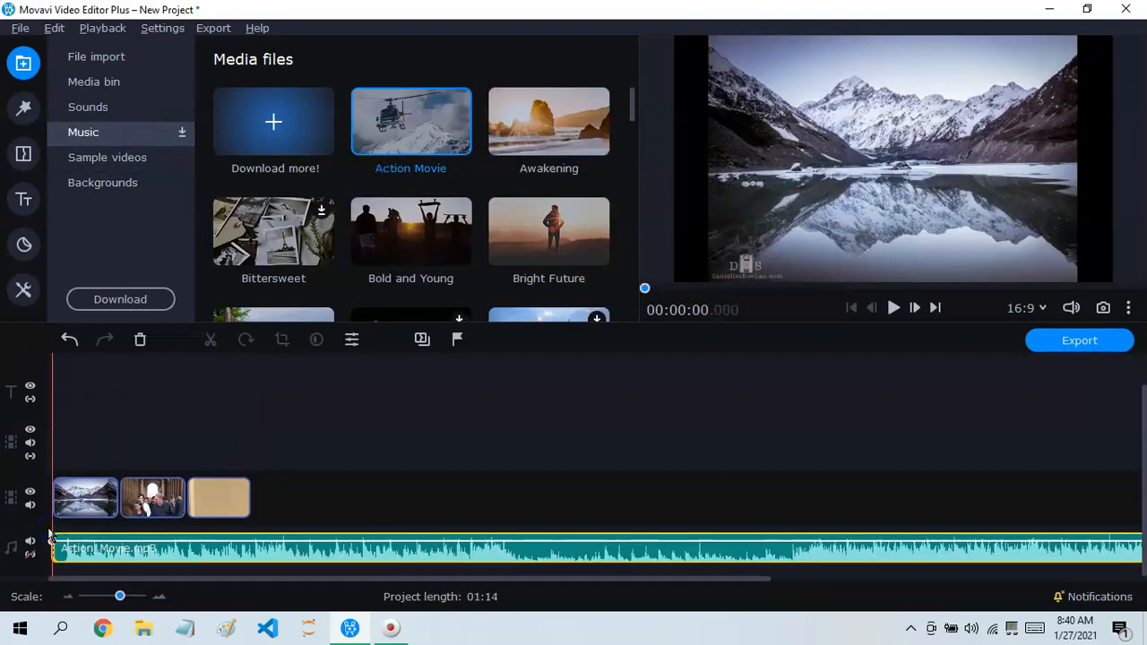
pyautogui.moveTo(730, 580); pyautogui.dragTo(1099, 581)
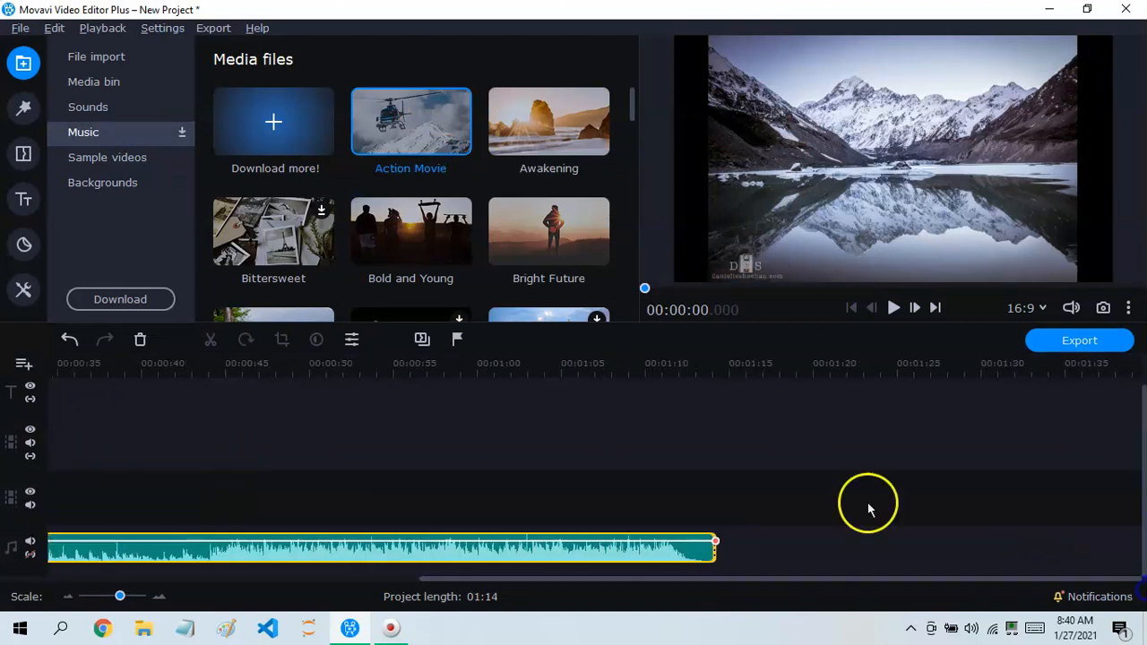
pyautogui.moveTo(714, 549); pyautogui.dragTo(62, 546)
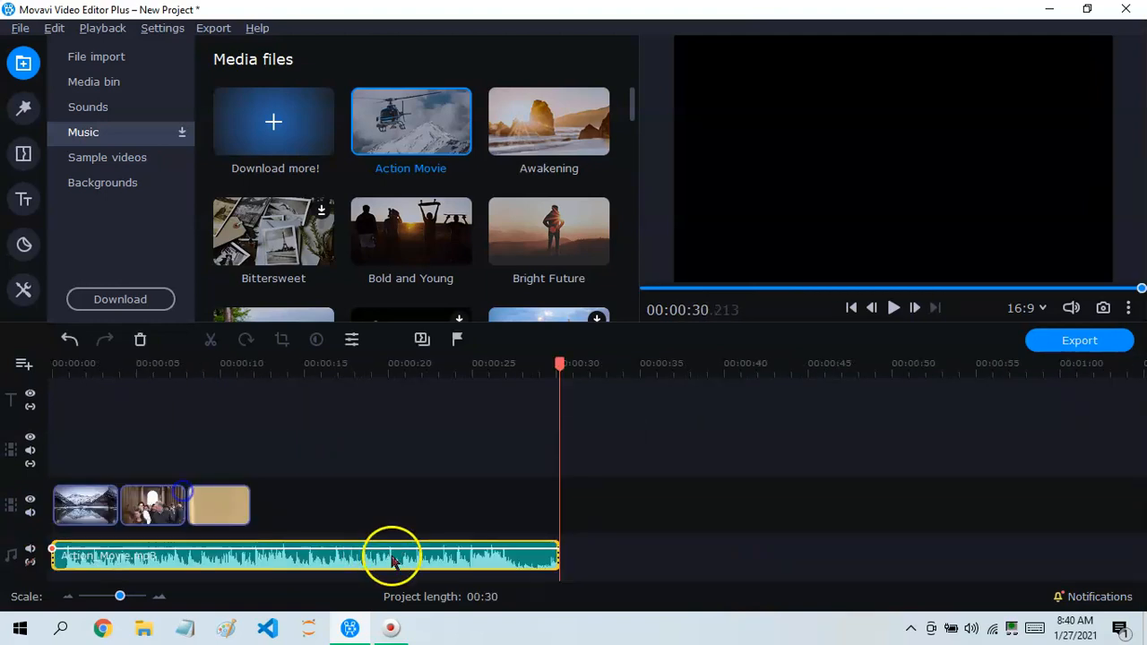
# Shorten the Action Movie music to end at 00:00:04.000, level with the end of the mountain photo
pyautogui.click(561, 551)
pyautogui.click(558, 551)
pyautogui.moveTo(557, 549); pyautogui.dragTo(251, 542)
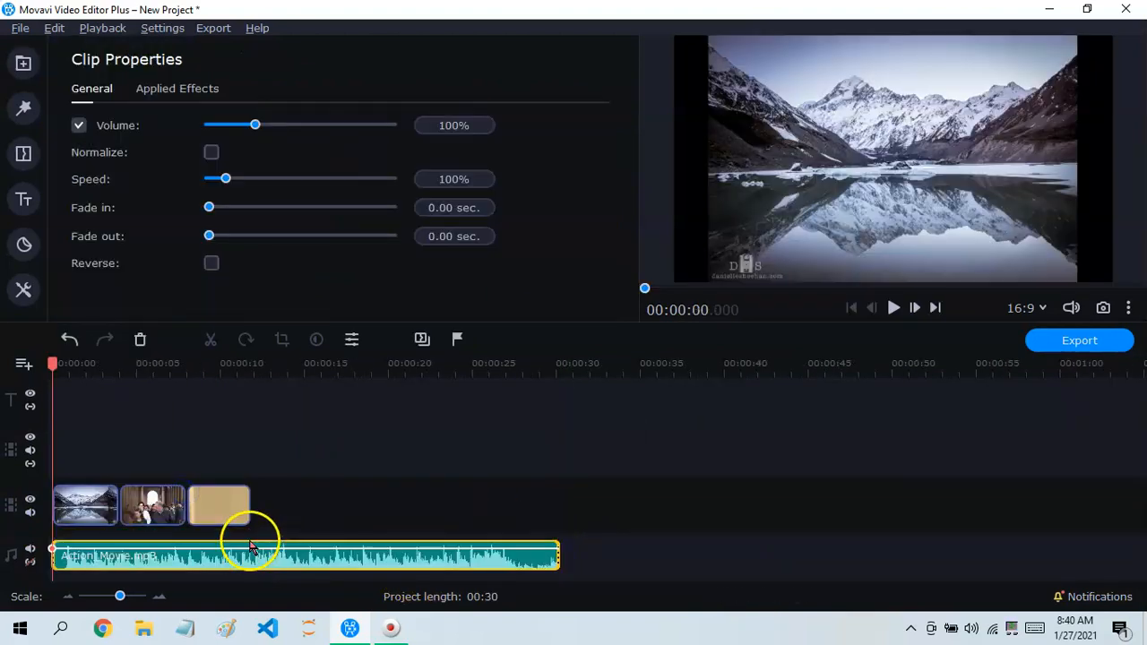
pyautogui.moveTo(558, 553); pyautogui.dragTo(120, 562)
pyautogui.click(373, 507)
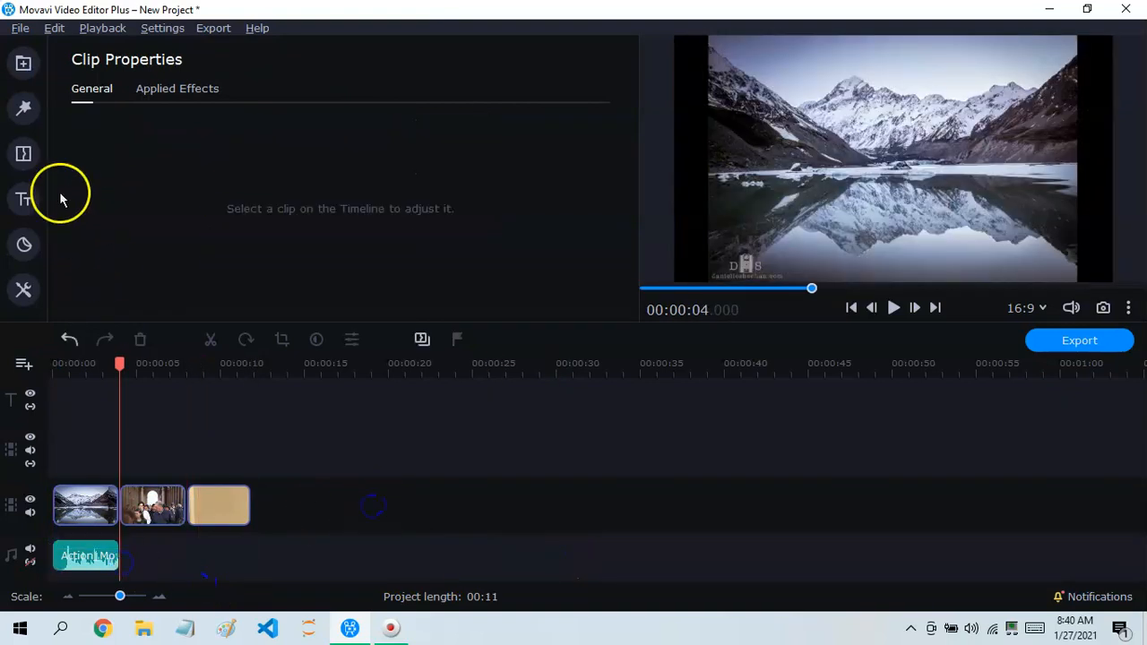
# Place the Camera sample video at the start of the overlay track above the mountain photo
pyautogui.click(27, 95)
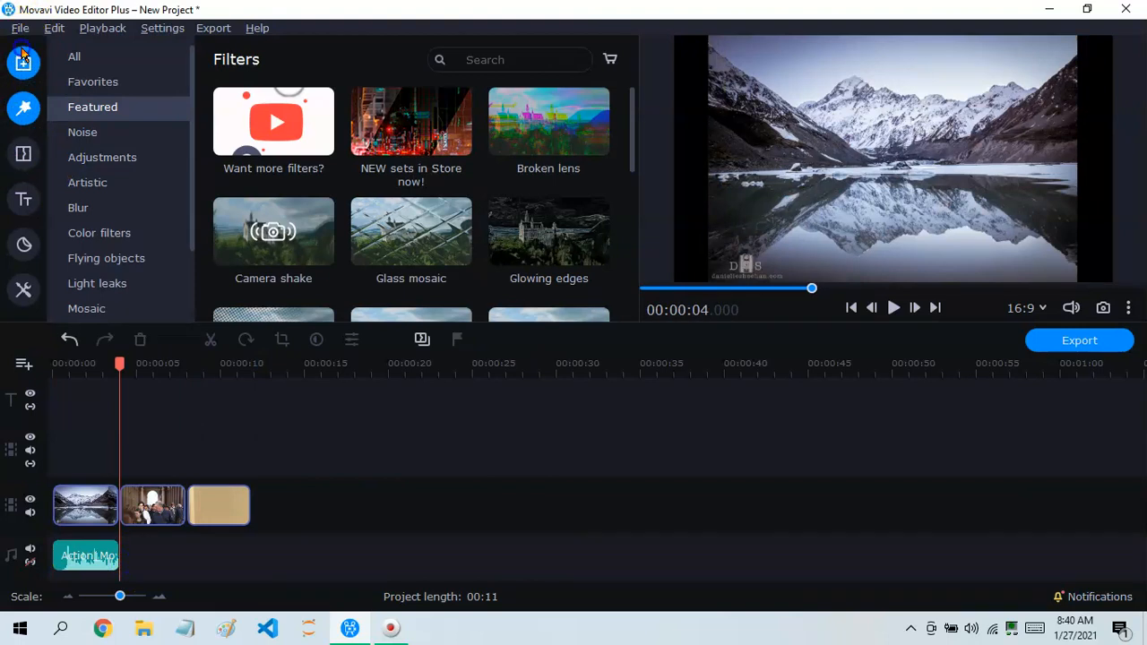
pyautogui.click(24, 57)
pyautogui.click(97, 183)
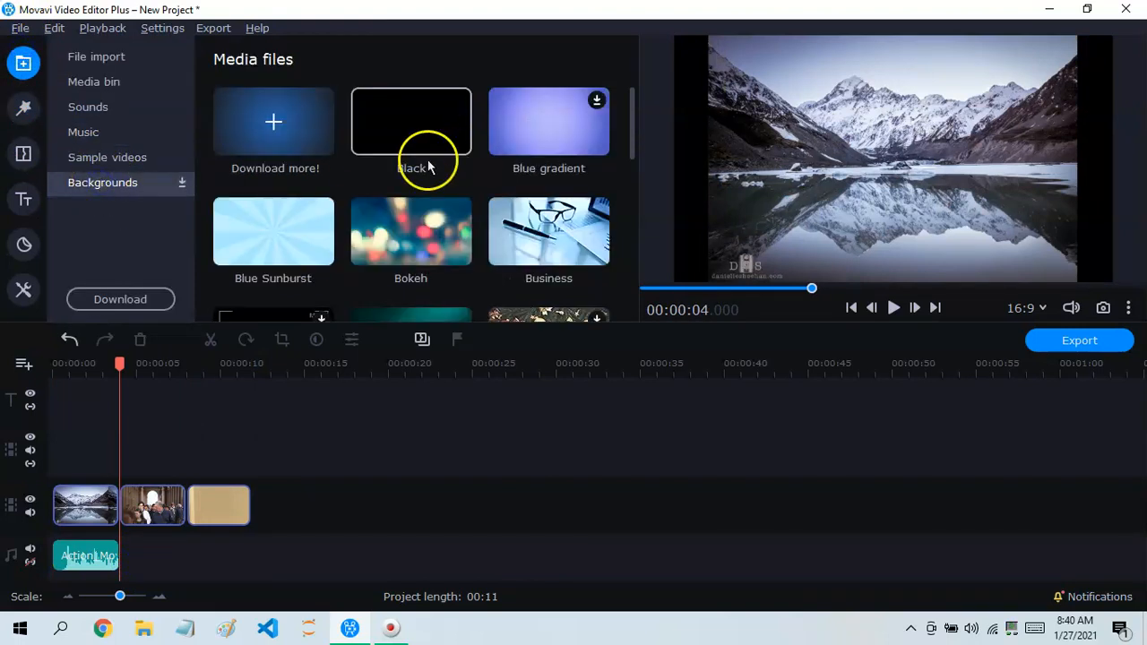
pyautogui.click(111, 157)
pyautogui.moveTo(530, 159); pyautogui.dragTo(51, 428)
# Shorten the Camera overlay clip to end at 00:00:04.000, level with the end of the mountain photo
pyautogui.click(199, 448)
pyautogui.click(196, 448)
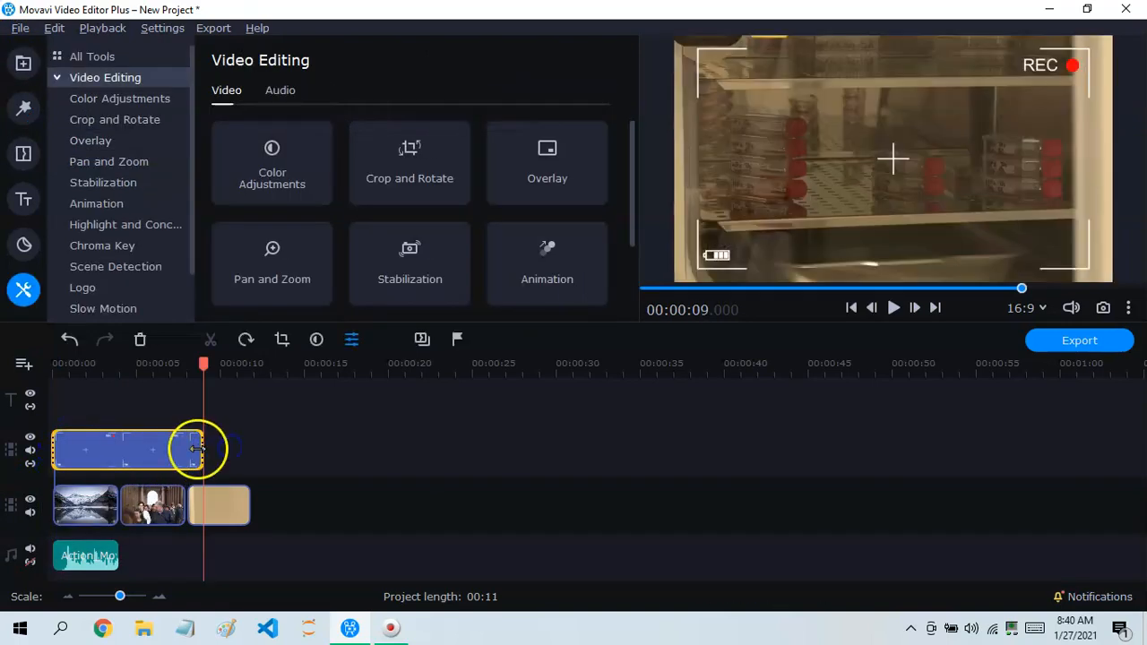
pyautogui.click(185, 452)
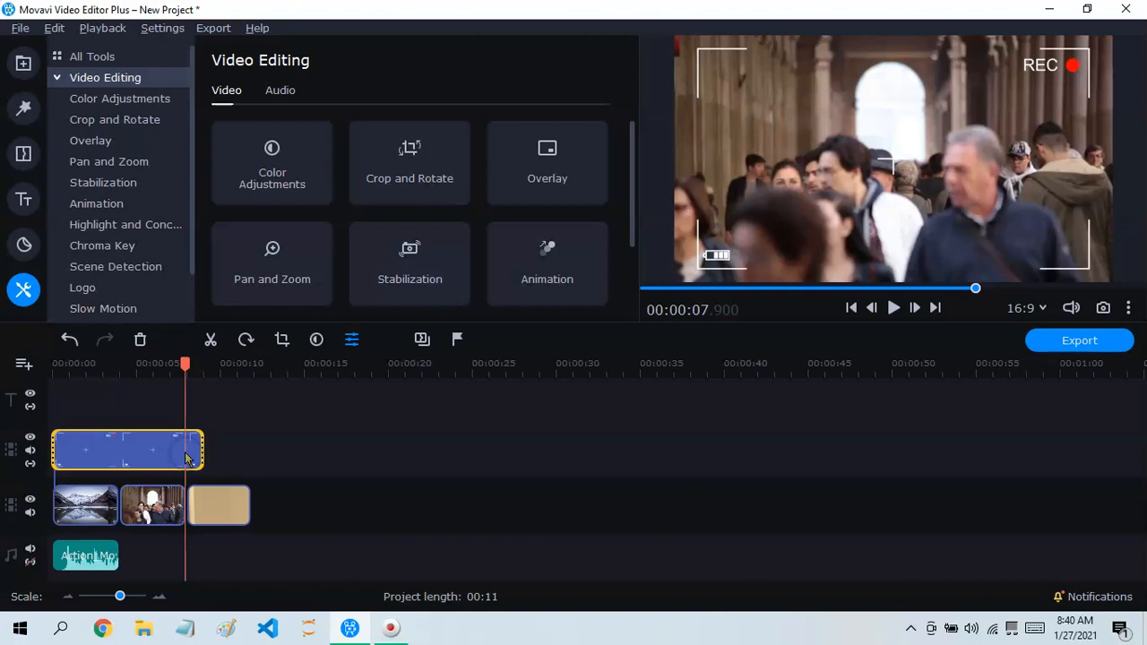
pyautogui.moveTo(199, 450); pyautogui.dragTo(117, 448)
pyautogui.click(272, 430)
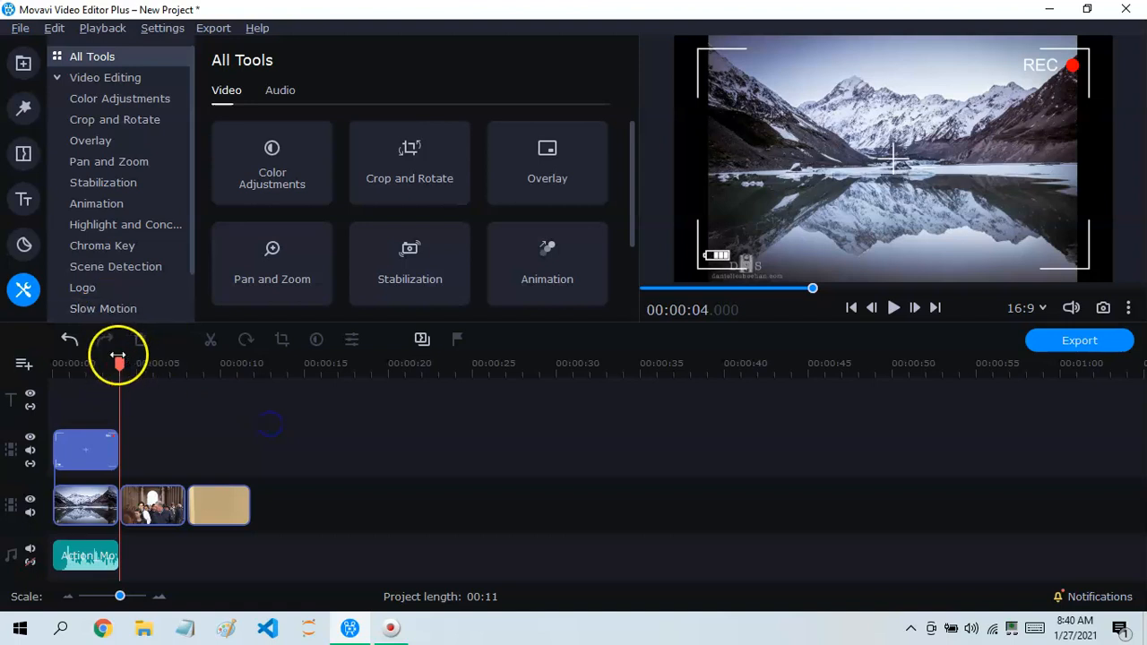
# Delete the Camera clip from the overlay track
pyautogui.moveTo(118, 358); pyautogui.dragTo(52, 363)
pyautogui.click(90, 453)
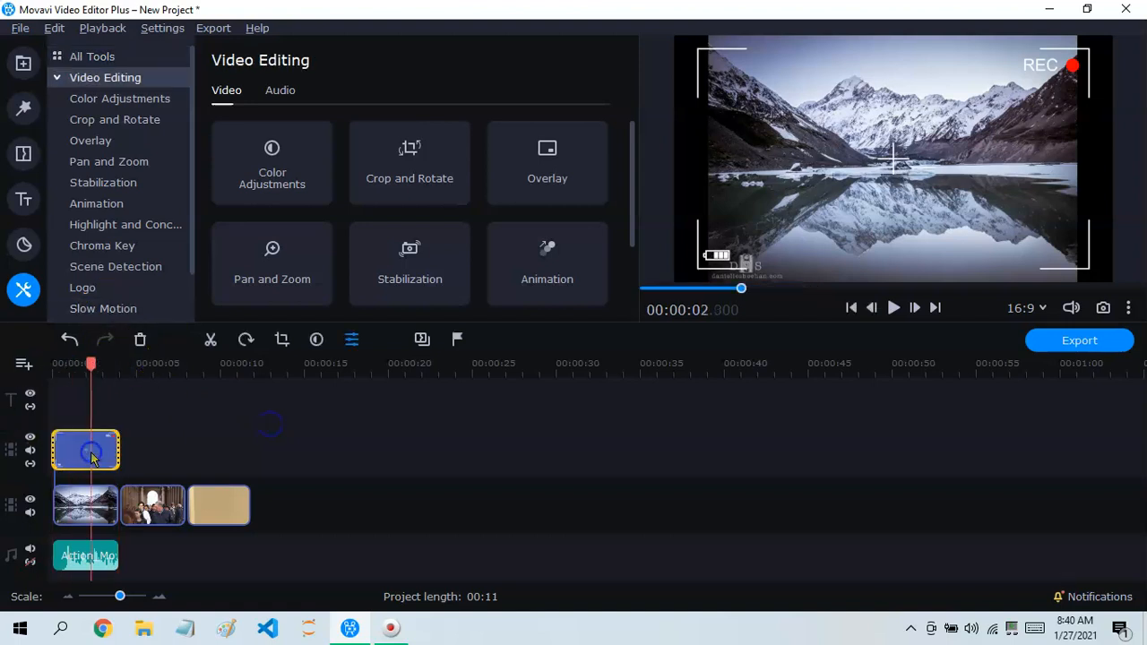
pyautogui.press('Delete')
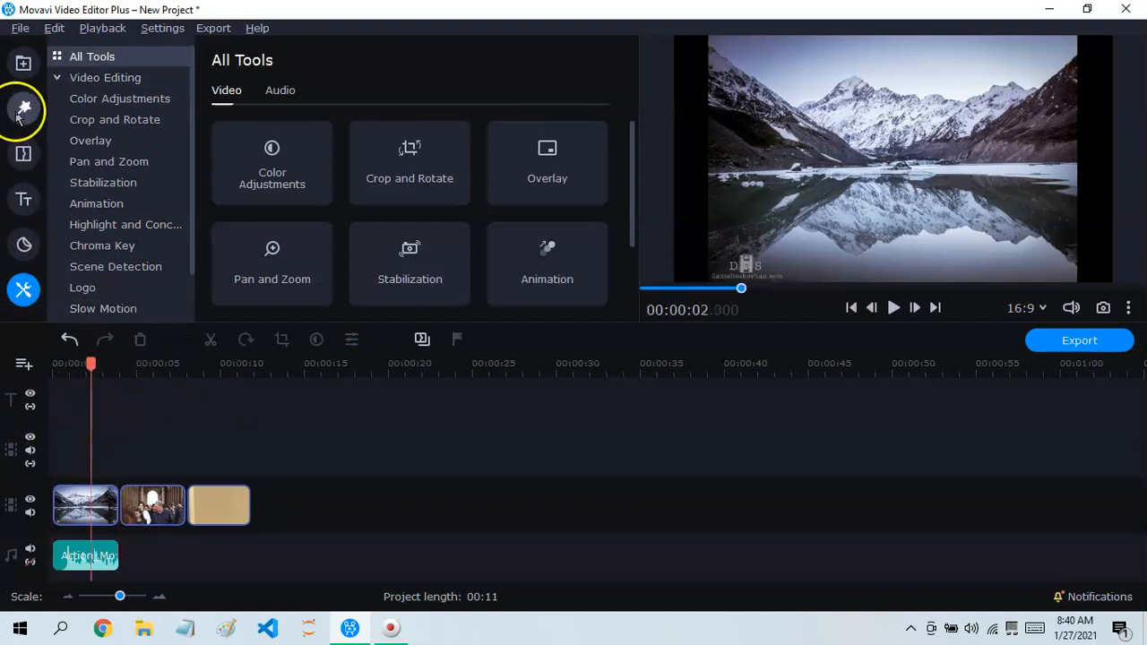
# Browse the filter collection by category, including All, Favorites, Adjustments, Blur, Light leaks and Featured
pyautogui.click(21, 110)
pyautogui.click(23, 62)
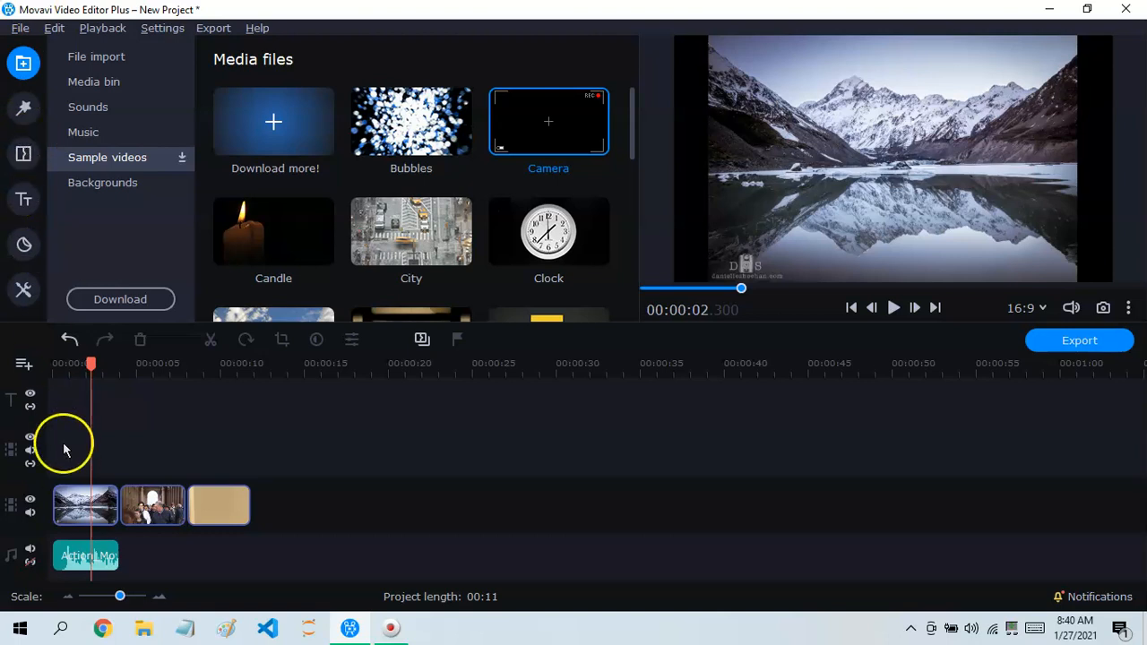
pyautogui.click(21, 110)
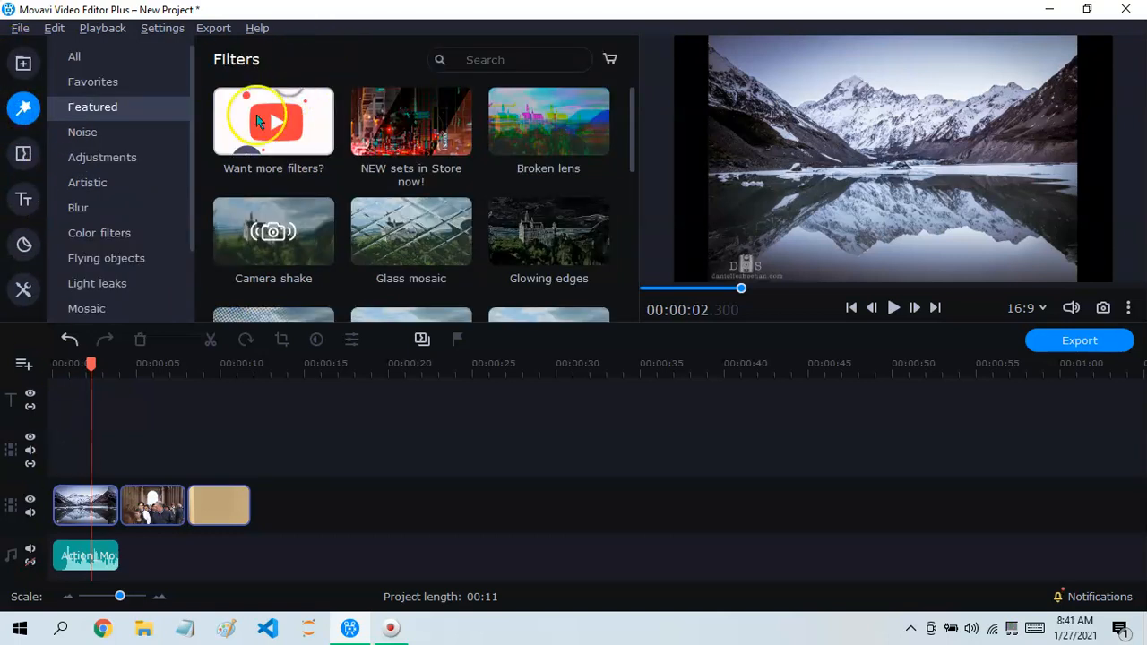
pyautogui.click(133, 59)
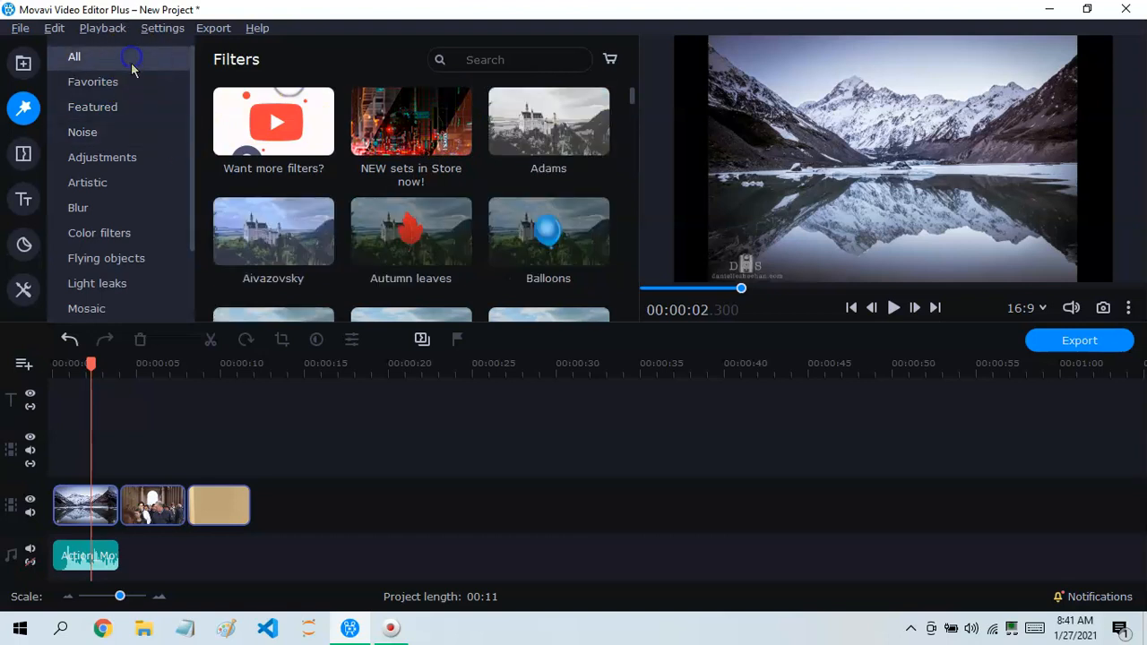
pyautogui.click(126, 81)
pyautogui.click(126, 159)
pyautogui.click(117, 207)
pyautogui.click(116, 283)
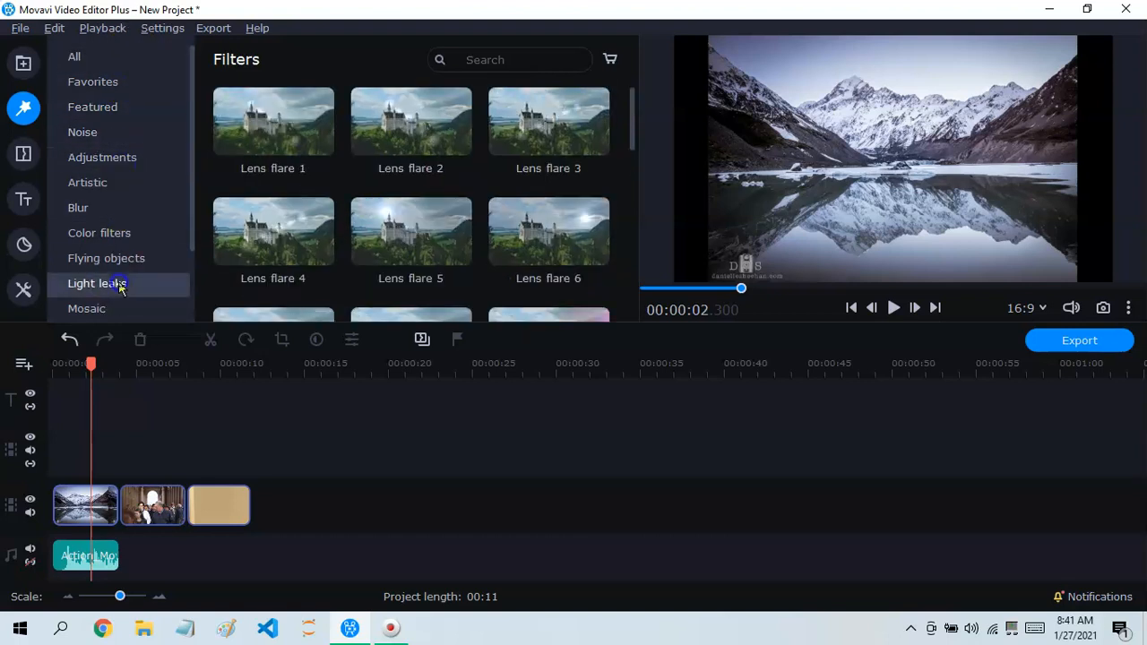
pyautogui.click(128, 157)
pyautogui.click(137, 106)
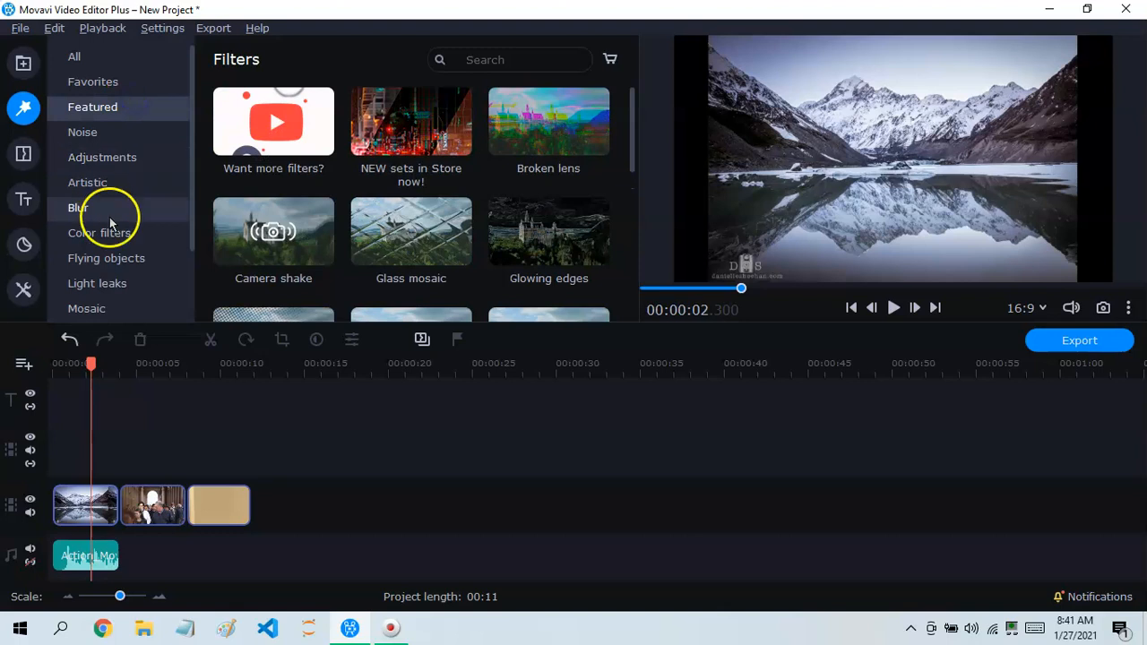
# Preview the Brush - sketch filter from the Artistic category
pyautogui.click(123, 183)
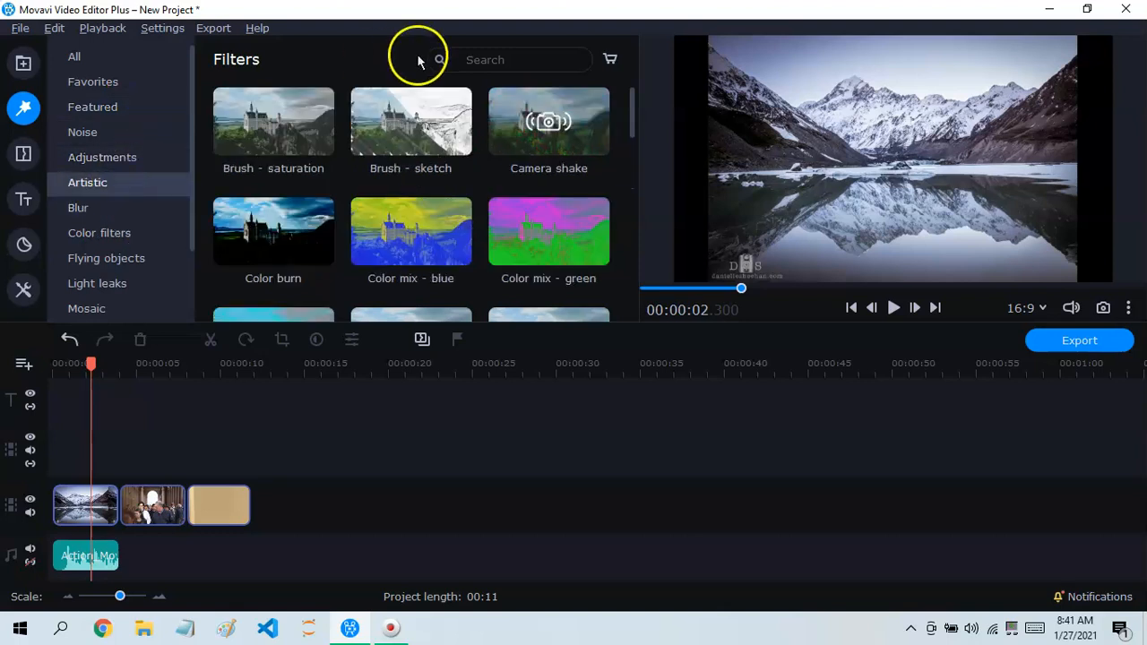
pyautogui.moveTo(423, 125)
pyautogui.mouseDown()
pyautogui.moveTo(206, 289)
pyautogui.moveTo(81, 497)
pyautogui.moveTo(292, 181)
pyautogui.moveTo(376, 108)
pyautogui.mouseUp()
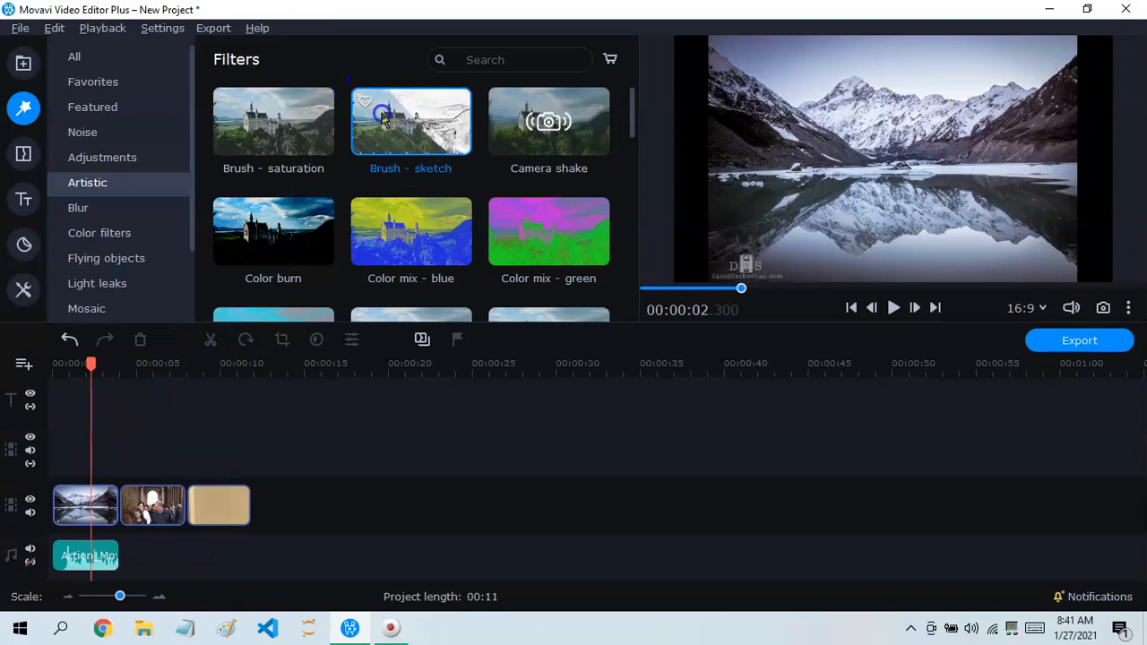
pyautogui.click(383, 119)
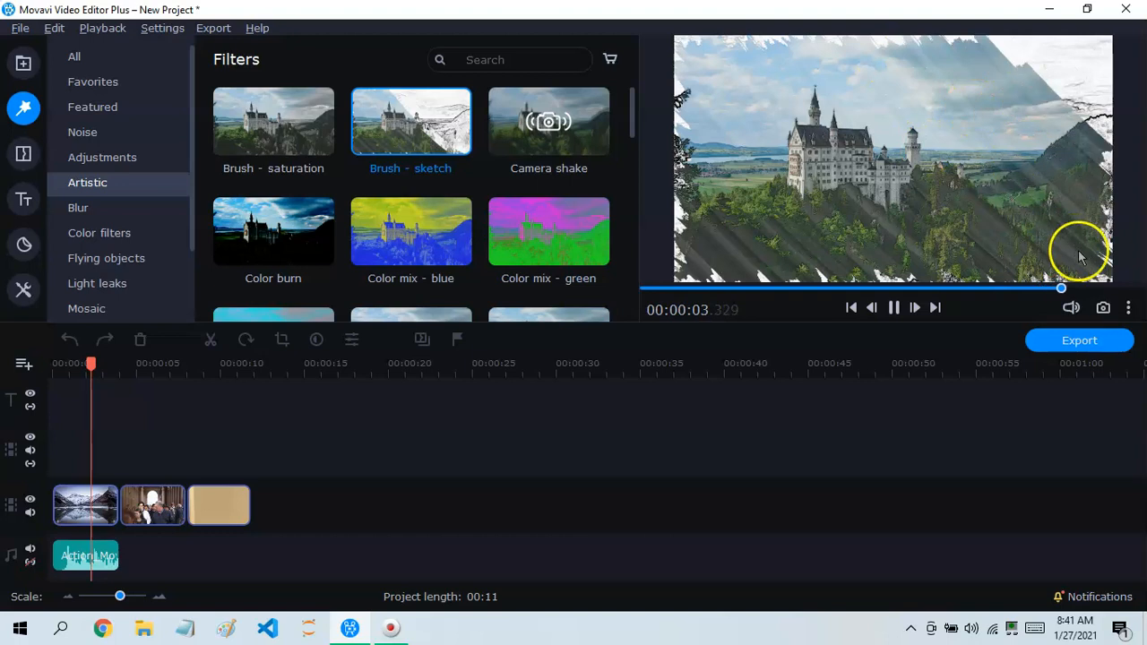
# Apply the Brush - sketch filter to the mountain photo clip and play the clip back from the start
pyautogui.moveTo(377, 154)
pyautogui.mouseDown()
pyautogui.moveTo(360, 159)
pyautogui.moveTo(353, 185)
pyautogui.moveTo(378, 131)
pyautogui.moveTo(69, 501)
pyautogui.moveTo(50, 503)
pyautogui.moveTo(60, 506)
pyautogui.mouseUp()
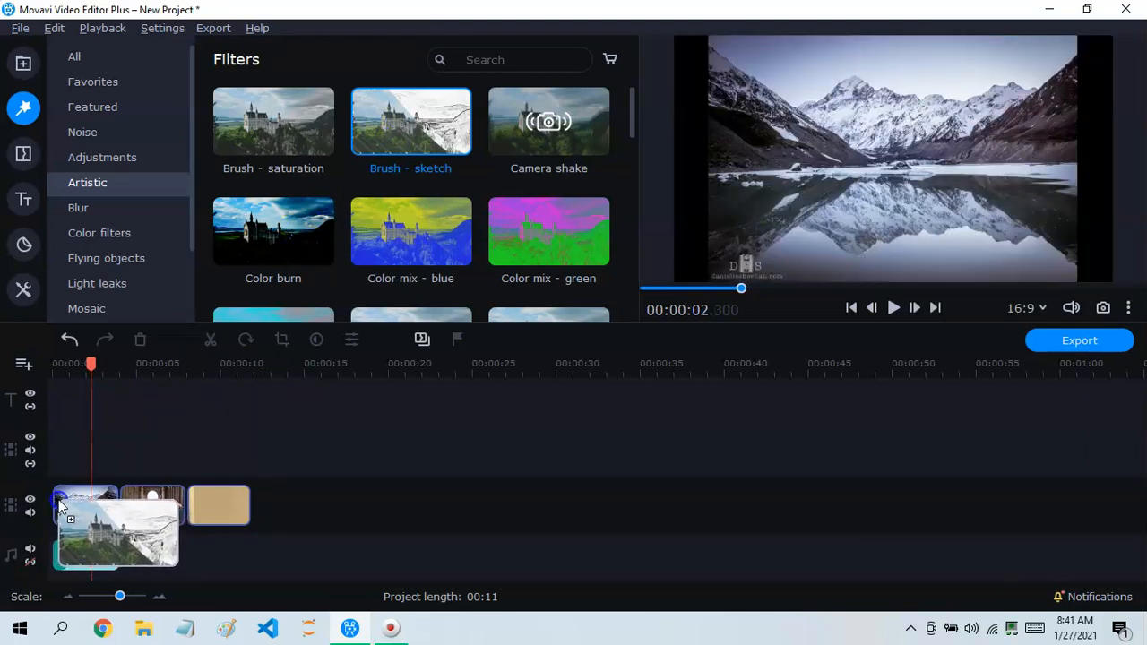
pyautogui.moveTo(60, 506); pyautogui.dragTo(60, 507)
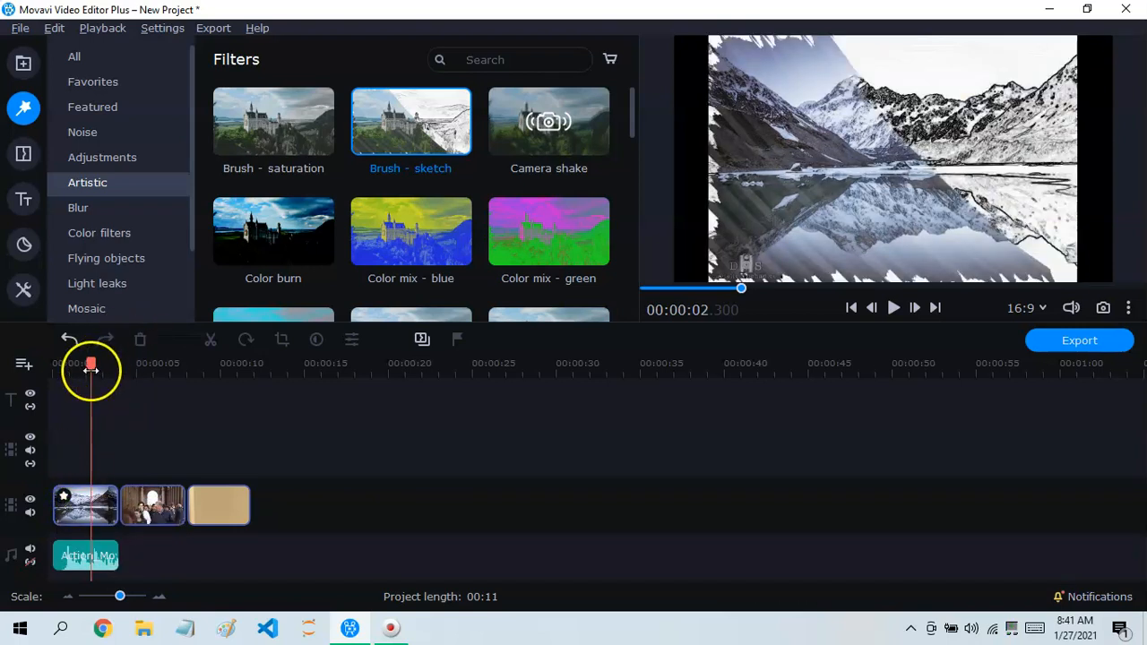
pyautogui.moveTo(90, 367); pyautogui.dragTo(52, 367)
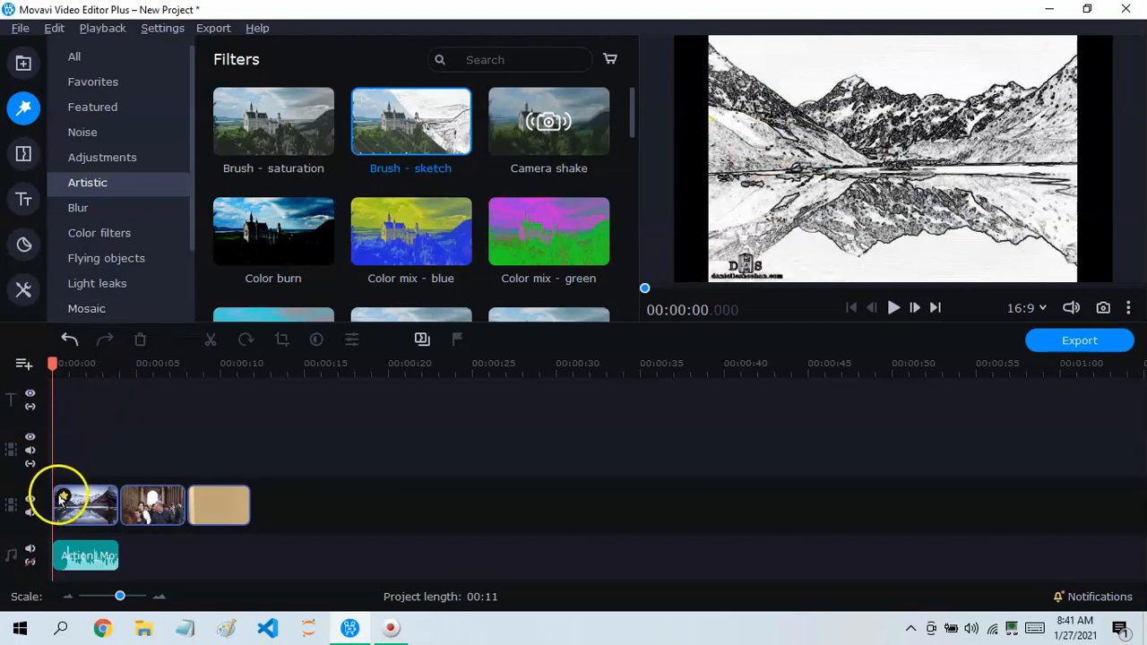
pyautogui.click(893, 307)
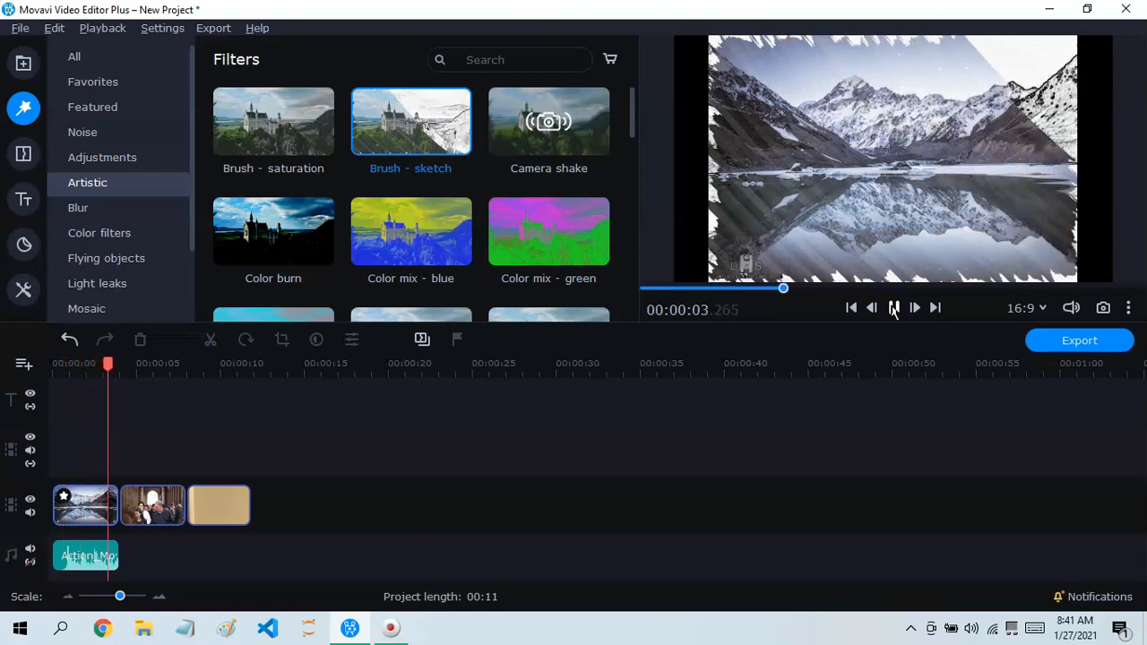
pyautogui.click(893, 307)
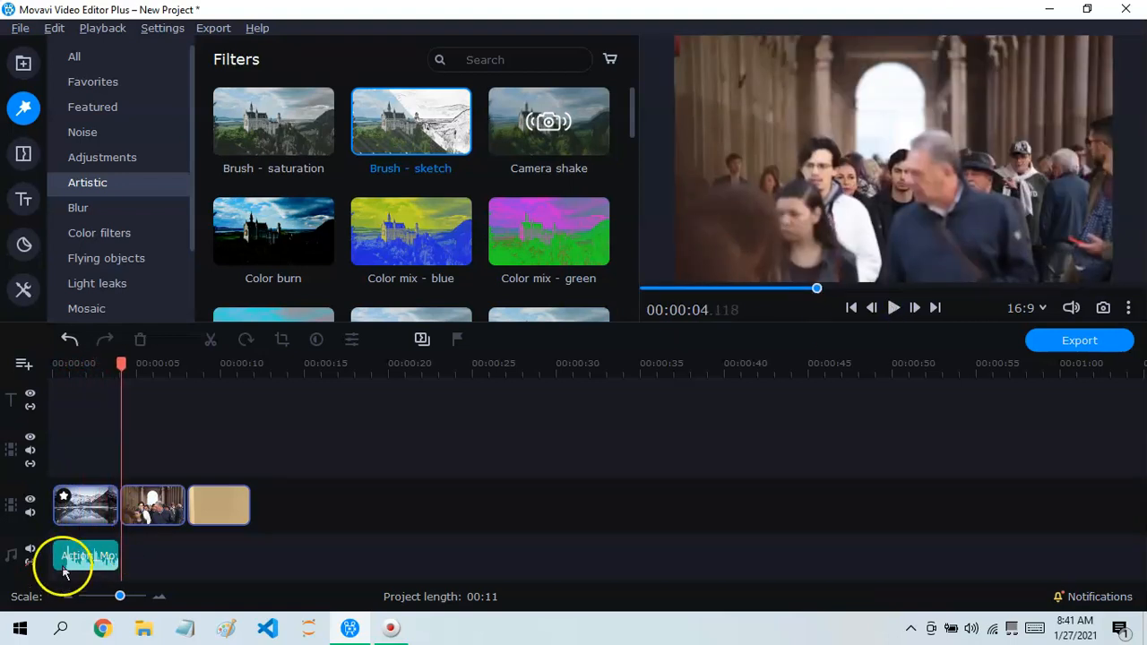
# Remove the Brush - sketch filter from the mountain photo's applied effects and return to the filter collection
pyautogui.doubleClick(79, 508)
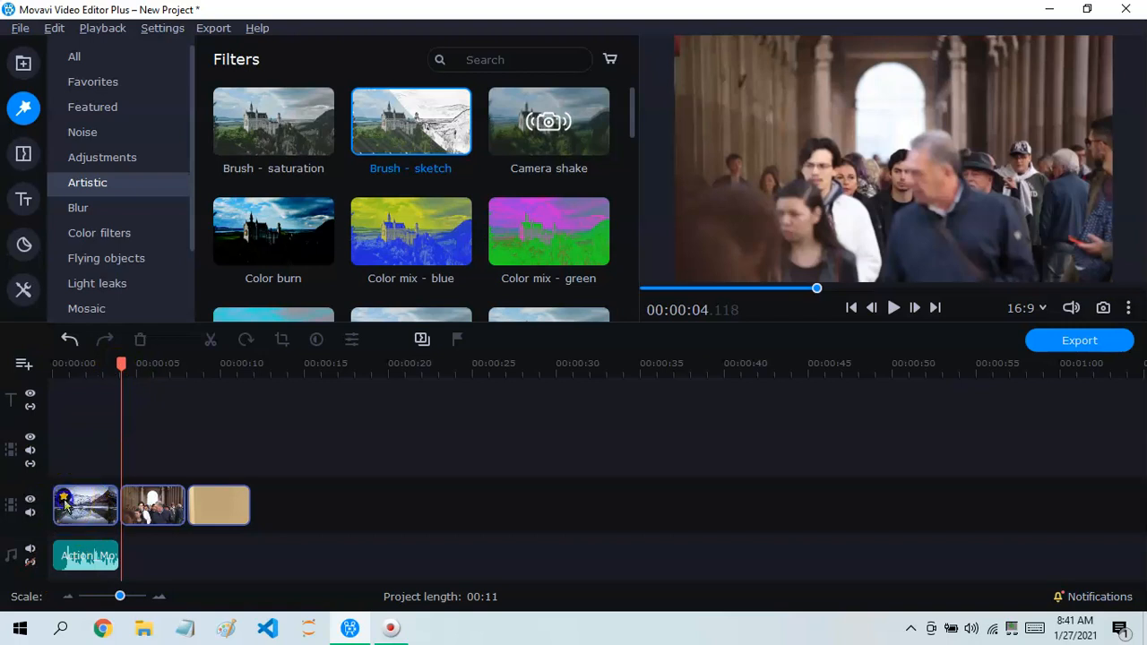
pyautogui.click(589, 132)
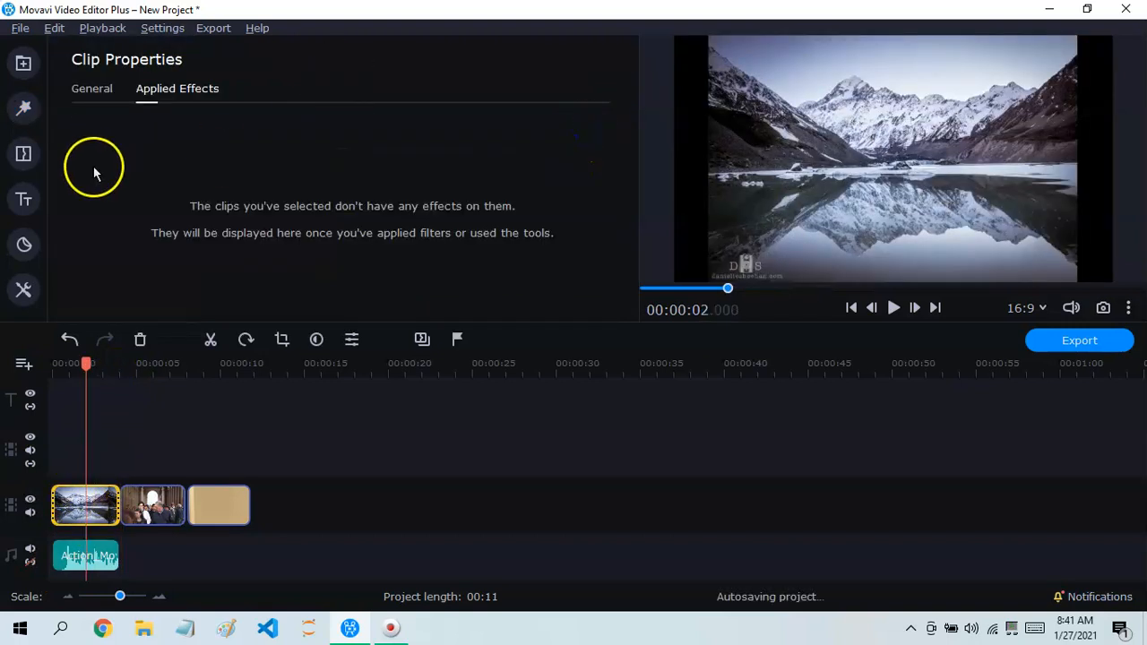
pyautogui.click(24, 107)
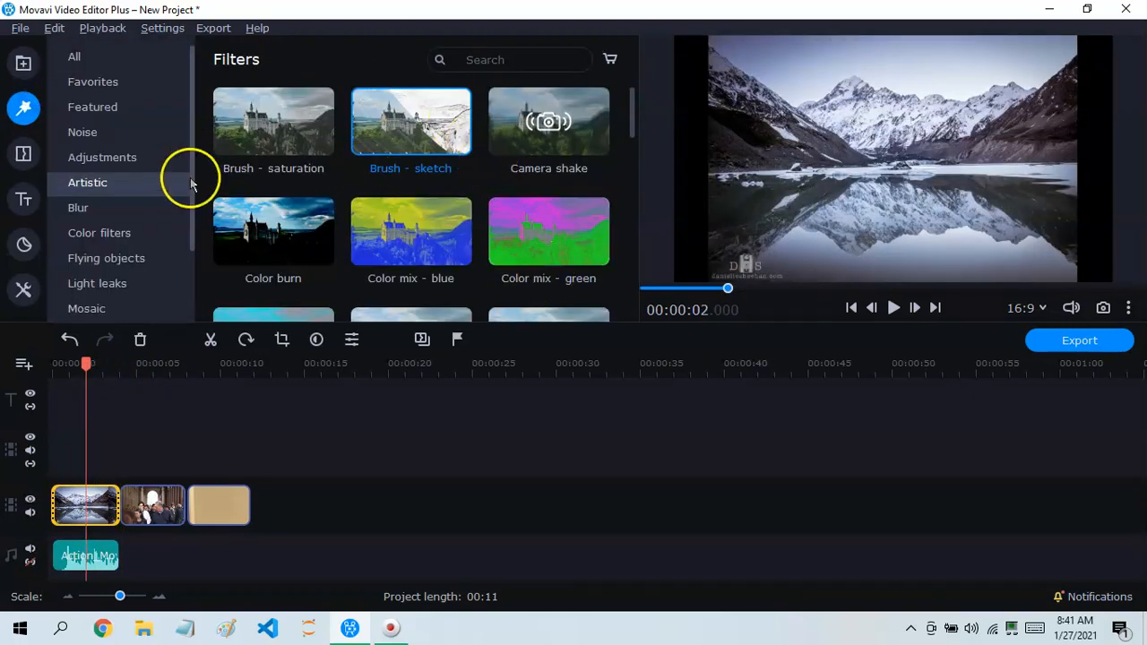
# Apply the Canaletto color filter to the mountain photo clip and play the result back from the start
pyautogui.click(83, 232)
pyautogui.click(90, 208)
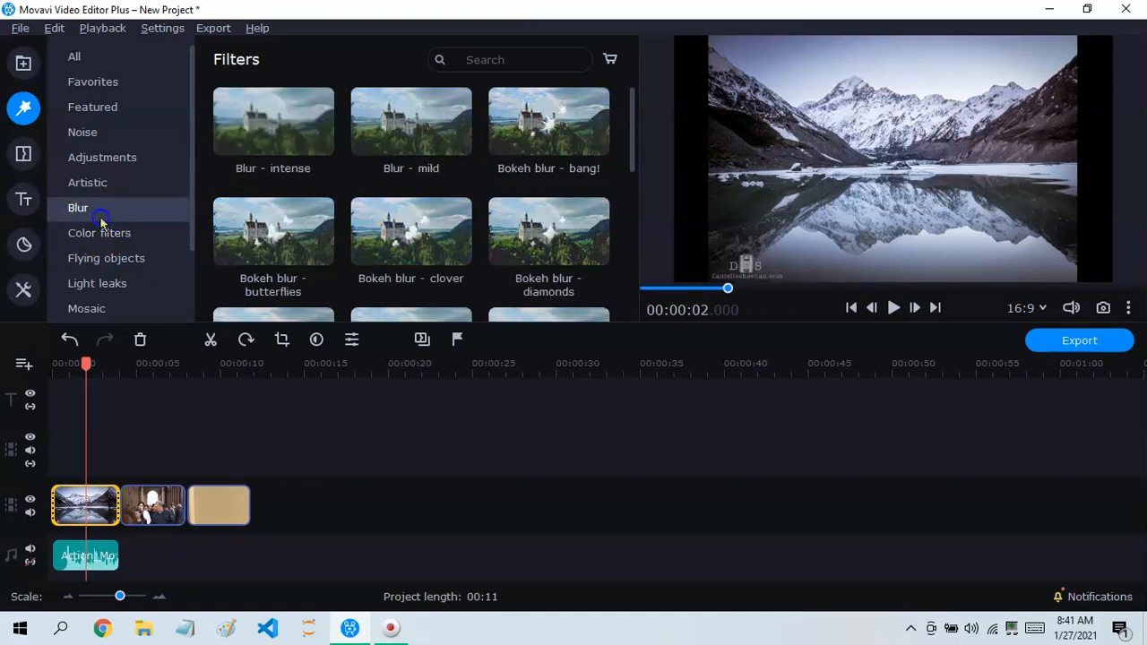
pyautogui.click(115, 158)
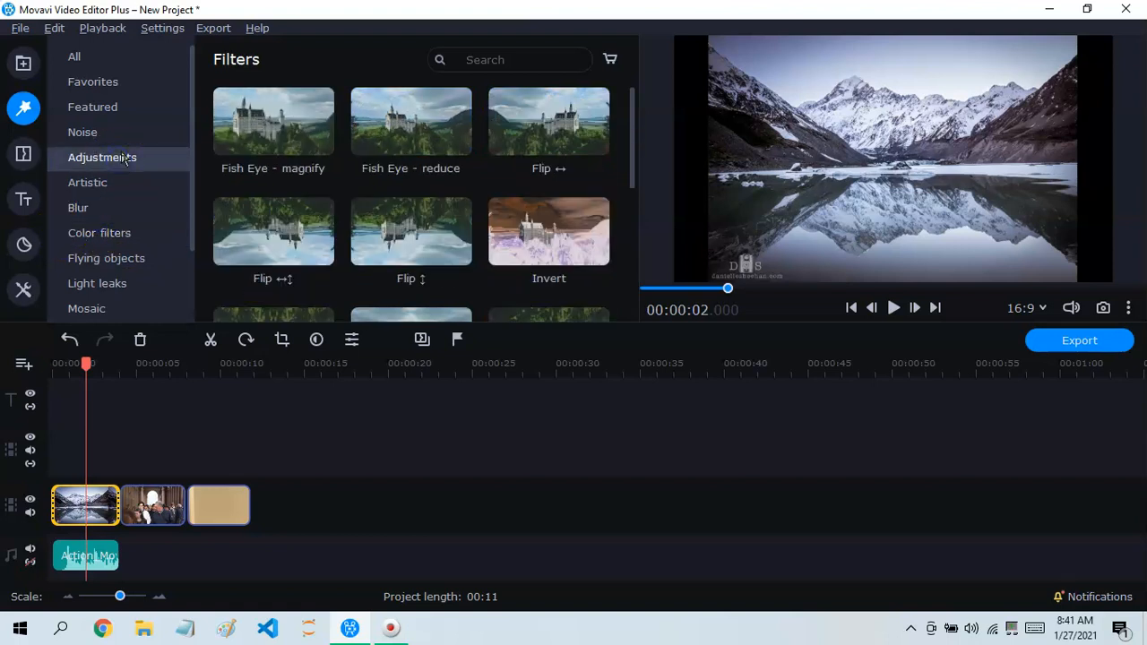
pyautogui.click(91, 232)
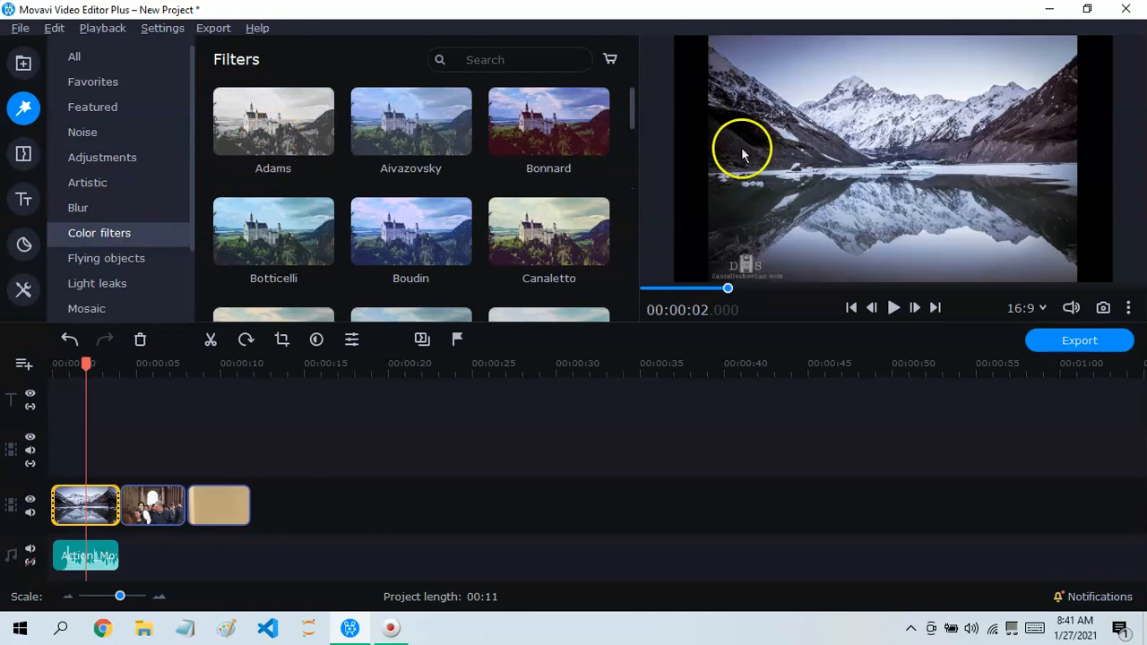
pyautogui.click(587, 233)
pyautogui.moveTo(587, 233); pyautogui.dragTo(82, 486)
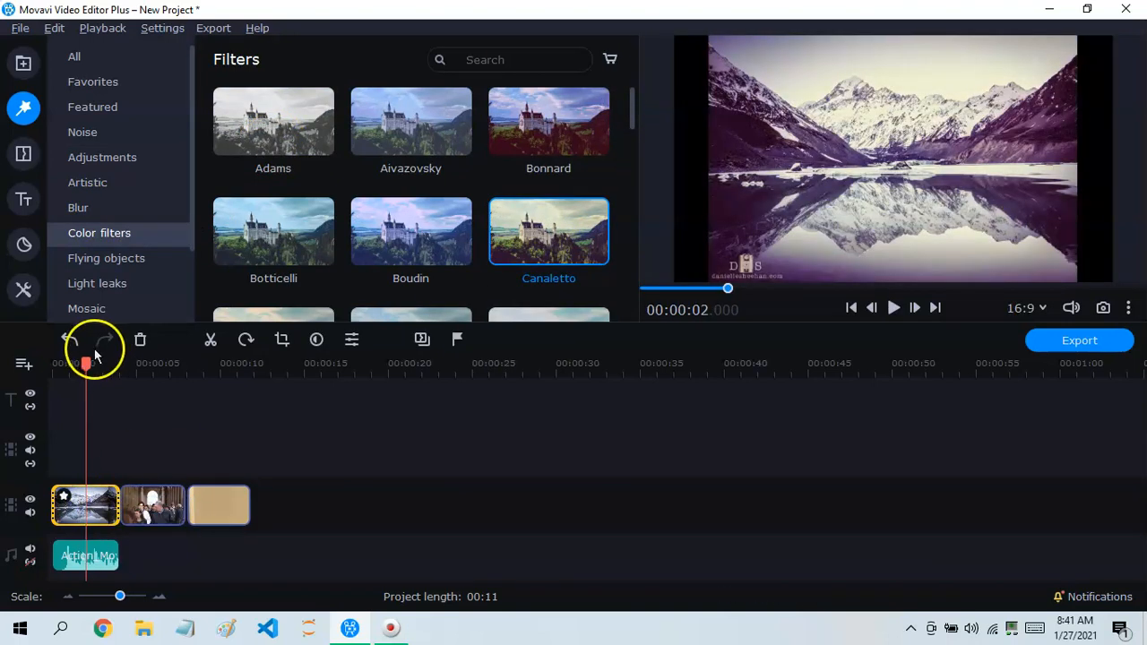
pyautogui.moveTo(88, 362); pyautogui.dragTo(51, 363)
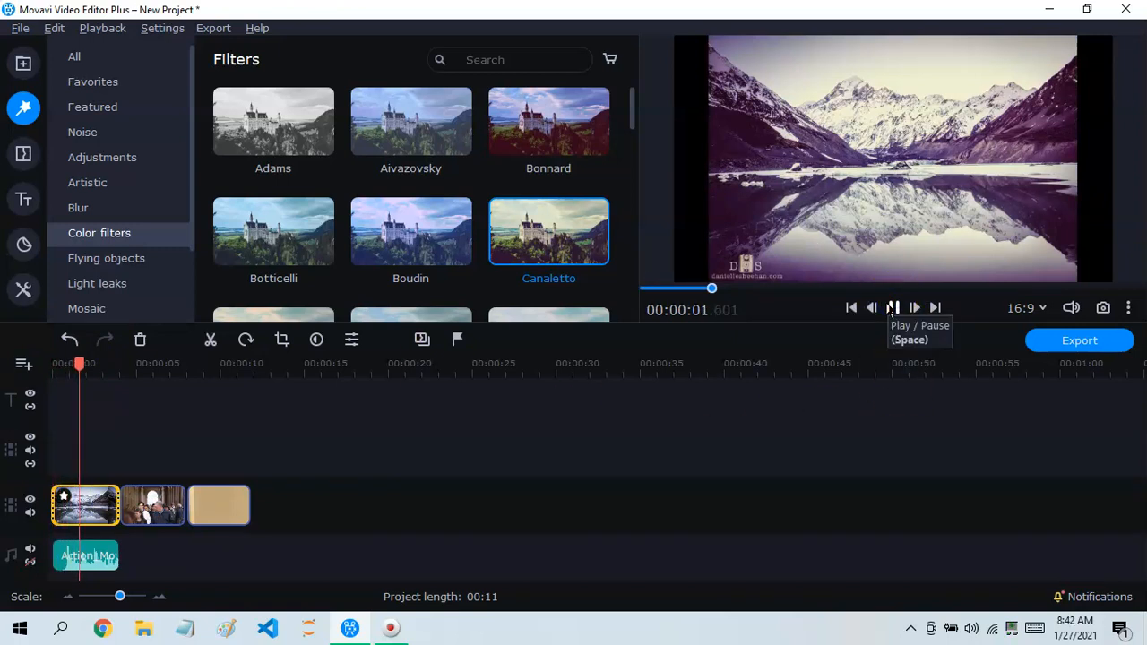
pyautogui.click(894, 309)
pyautogui.moveTo(87, 363); pyautogui.dragTo(13, 361)
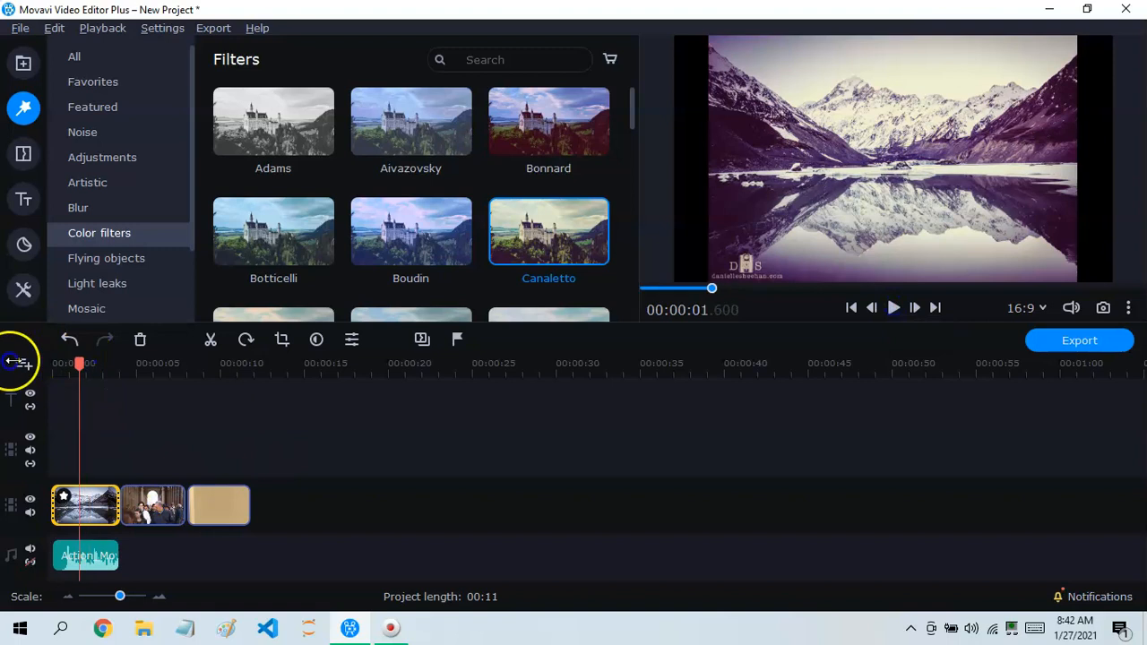
# Remove the Canaletto filter from the mountain photo's applied effects and return to the filter collection
pyautogui.click(62, 497)
pyautogui.click(594, 134)
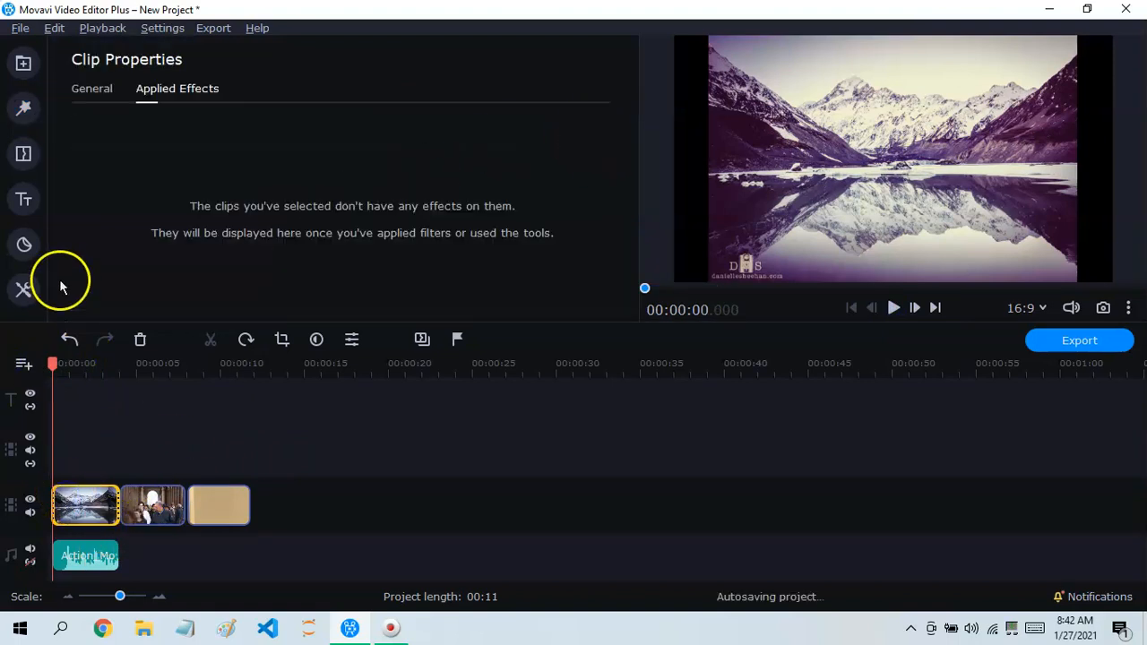
pyautogui.click(21, 111)
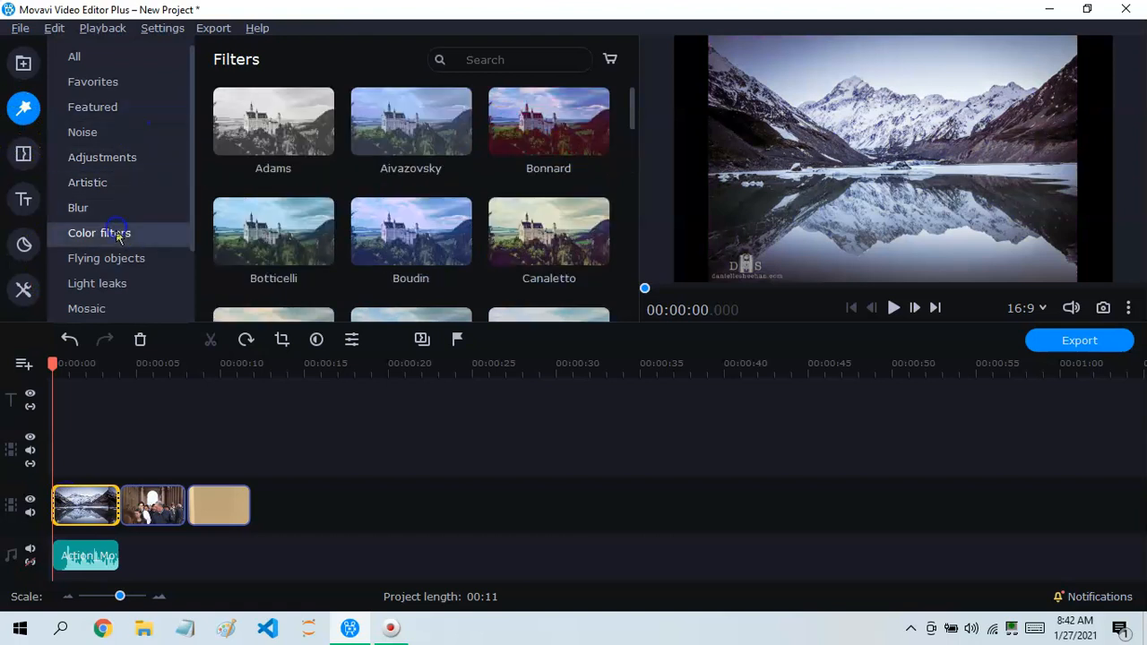
# Apply the Snowflakes 1 filter from the Flying objects category to the mountain photo clip
pyautogui.click(105, 308)
pyautogui.scroll(-1, 106, 308)
pyautogui.click(110, 258)
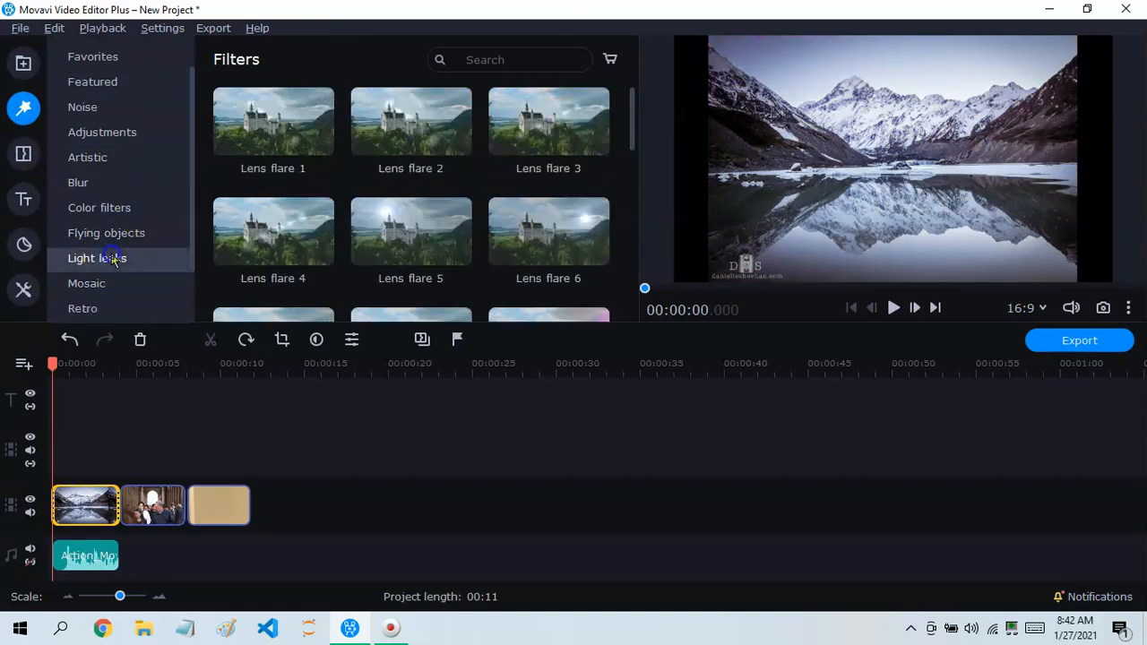
pyautogui.click(116, 235)
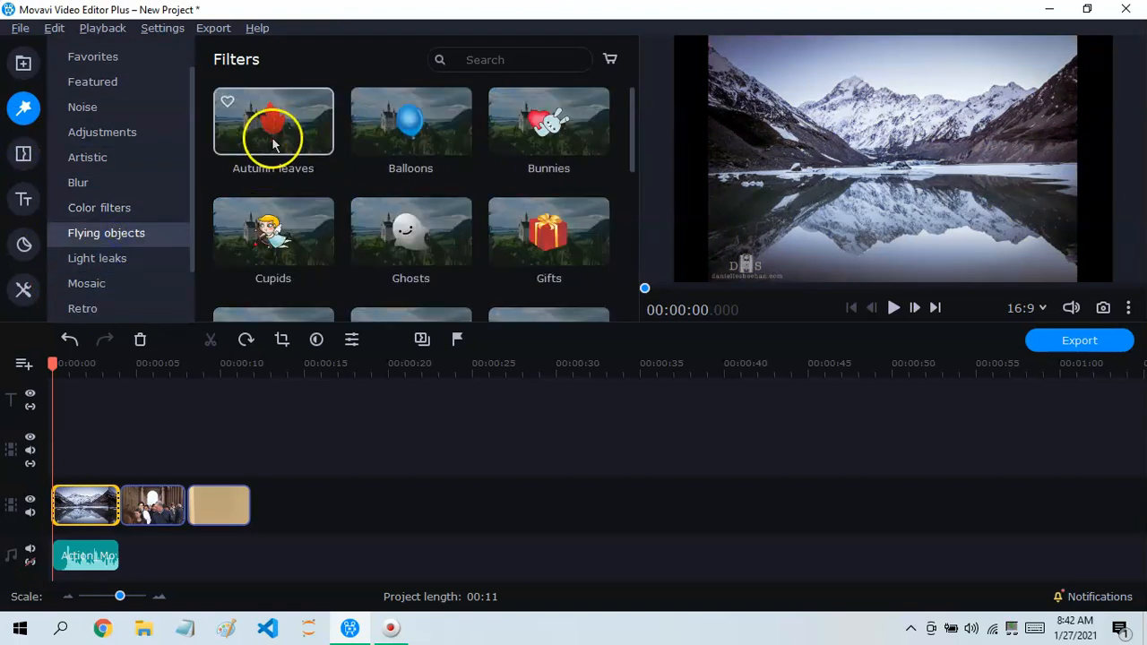
pyautogui.moveTo(634, 102); pyautogui.dragTo(633, 237)
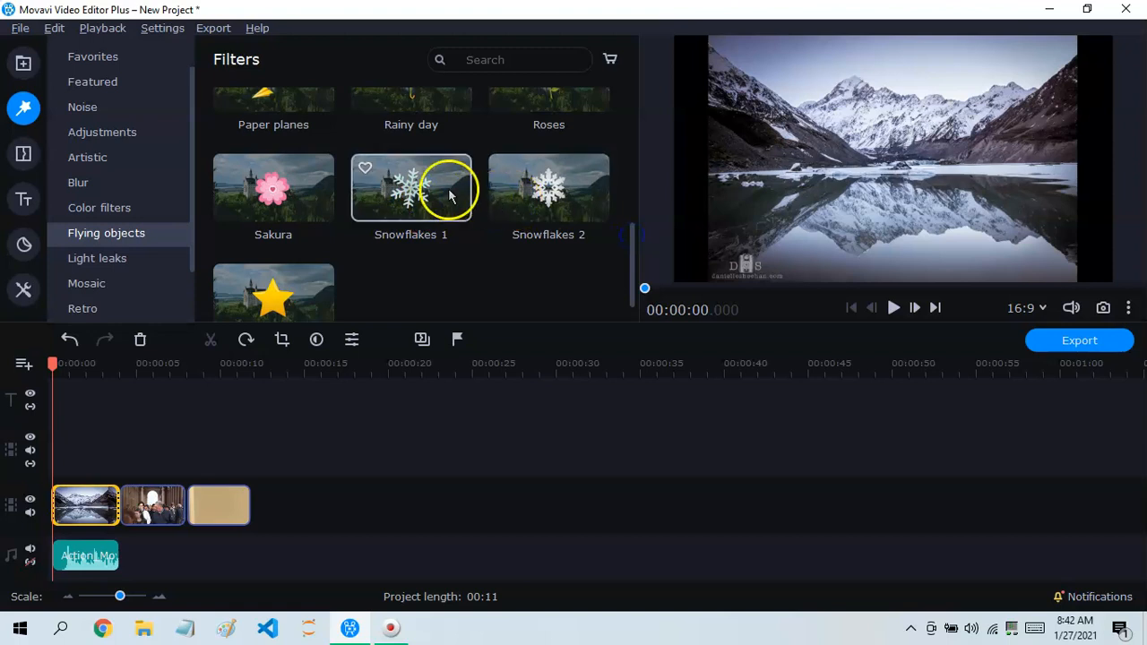
pyautogui.moveTo(447, 187); pyautogui.dragTo(59, 502)
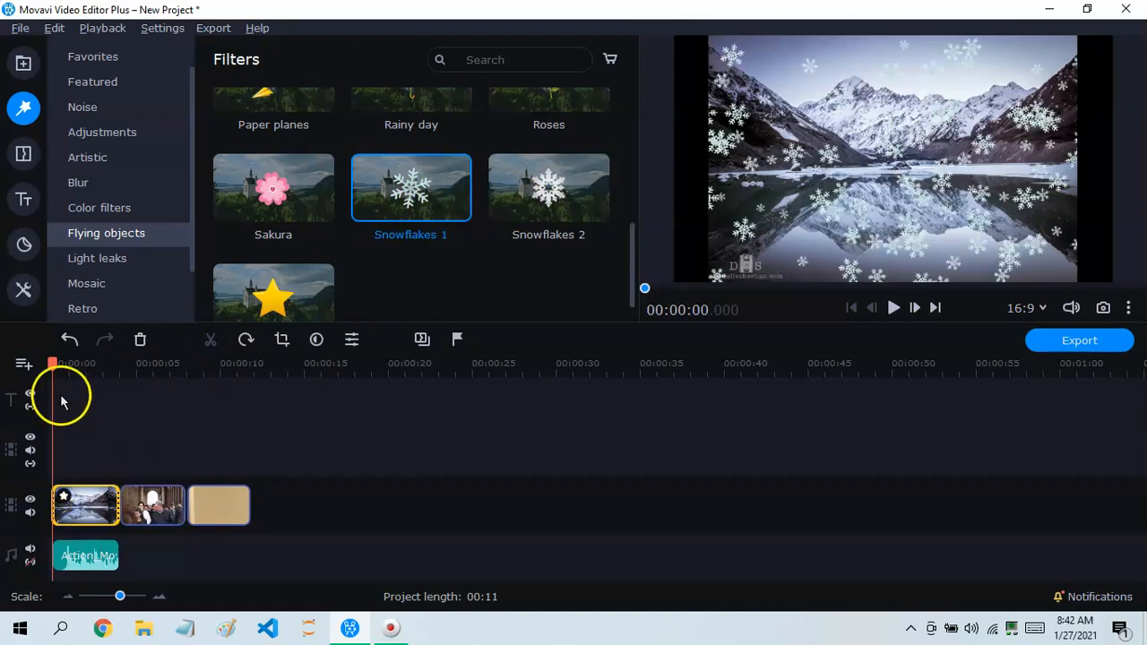
# Play back the mountain photo with its snowflakes effect and return the playhead to the timeline start
pyautogui.click(894, 307)
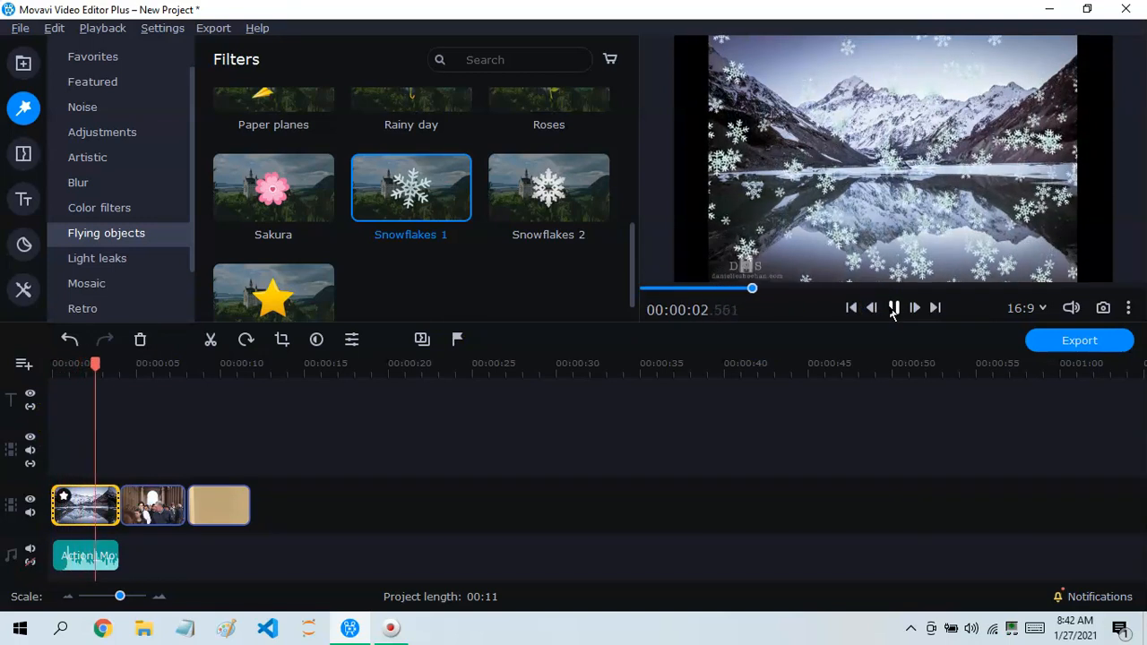
pyautogui.click(892, 310)
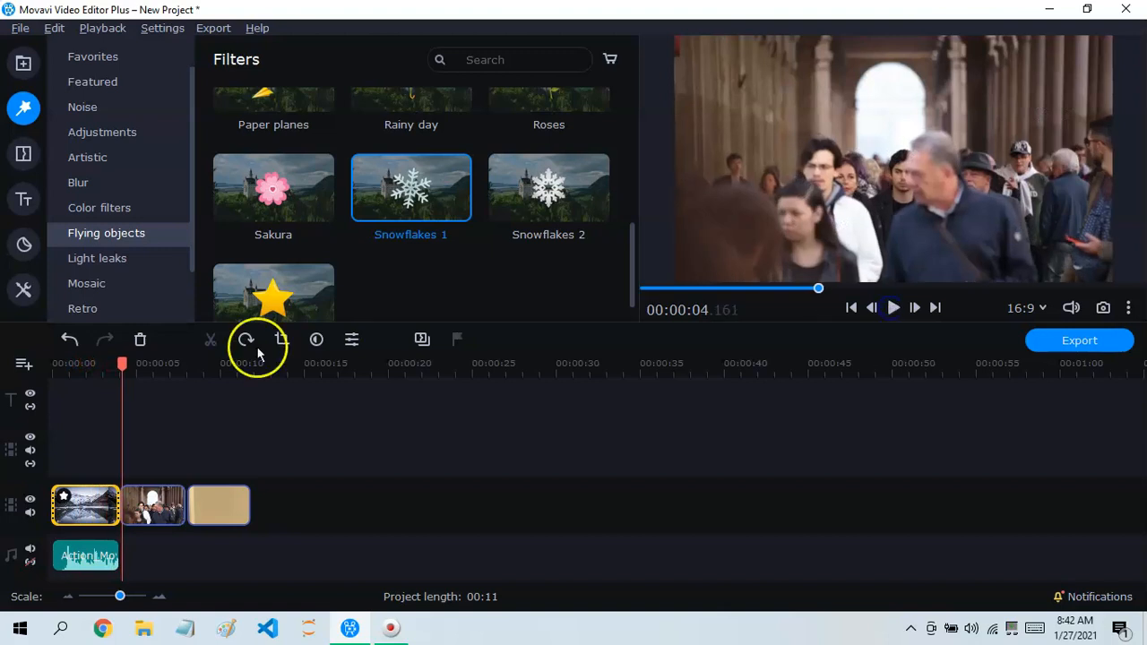
pyautogui.moveTo(123, 375); pyautogui.dragTo(44, 357)
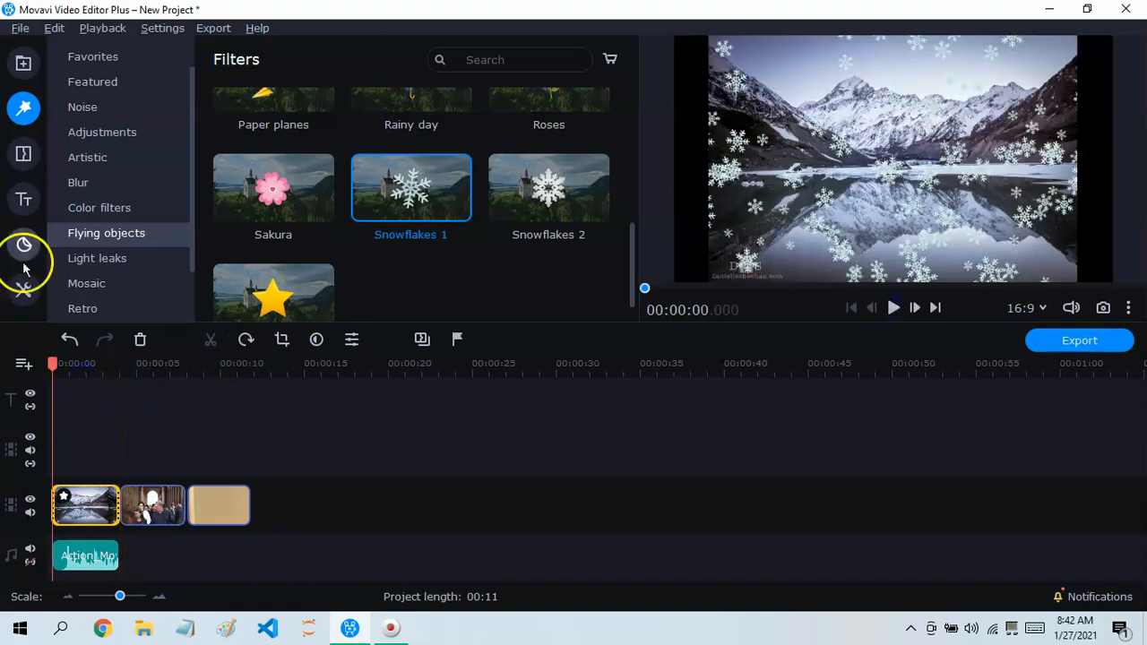
# Browse the Favorites and Featured transitions and preview the Disintegrate transition, scrubbing back and forth through it
pyautogui.click(22, 157)
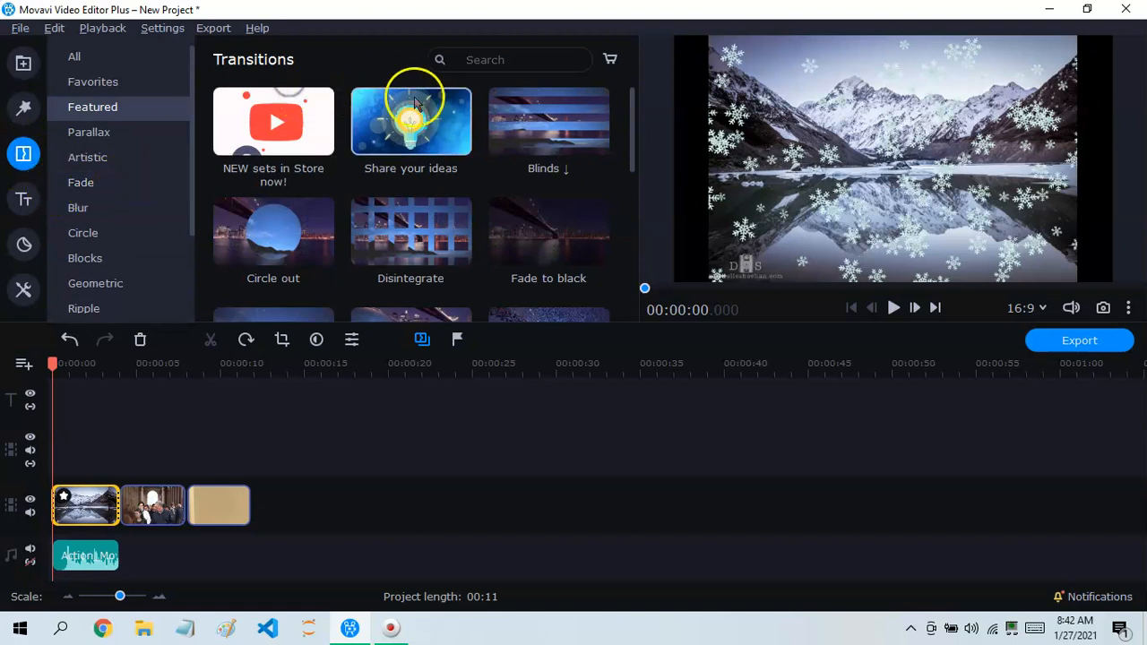
pyautogui.click(159, 81)
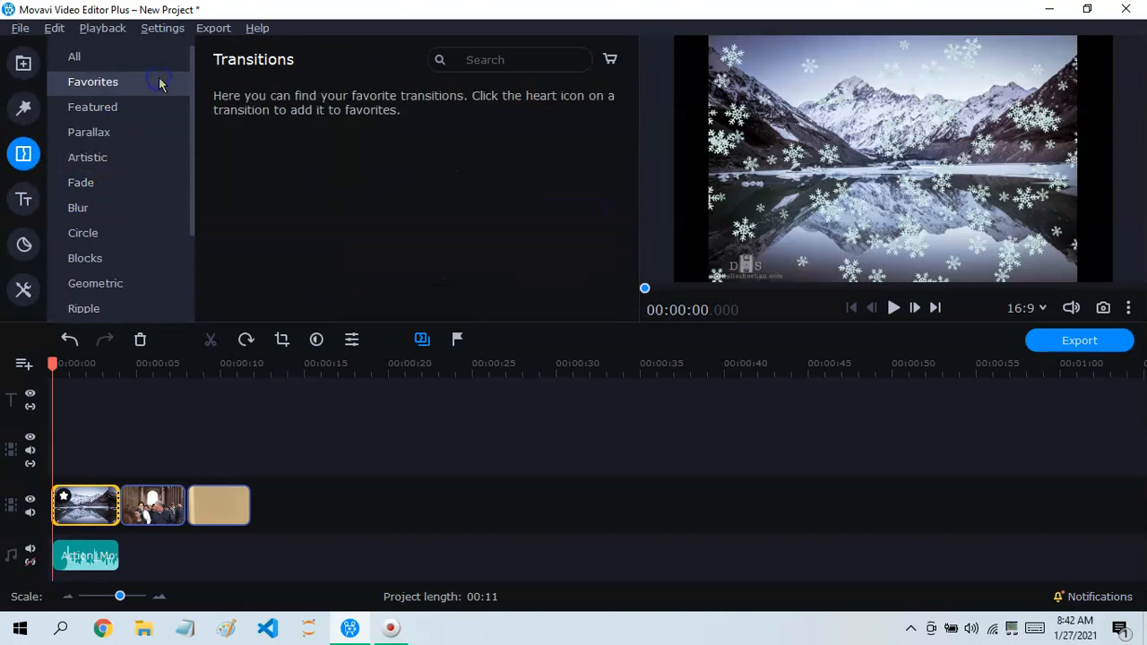
pyautogui.click(122, 111)
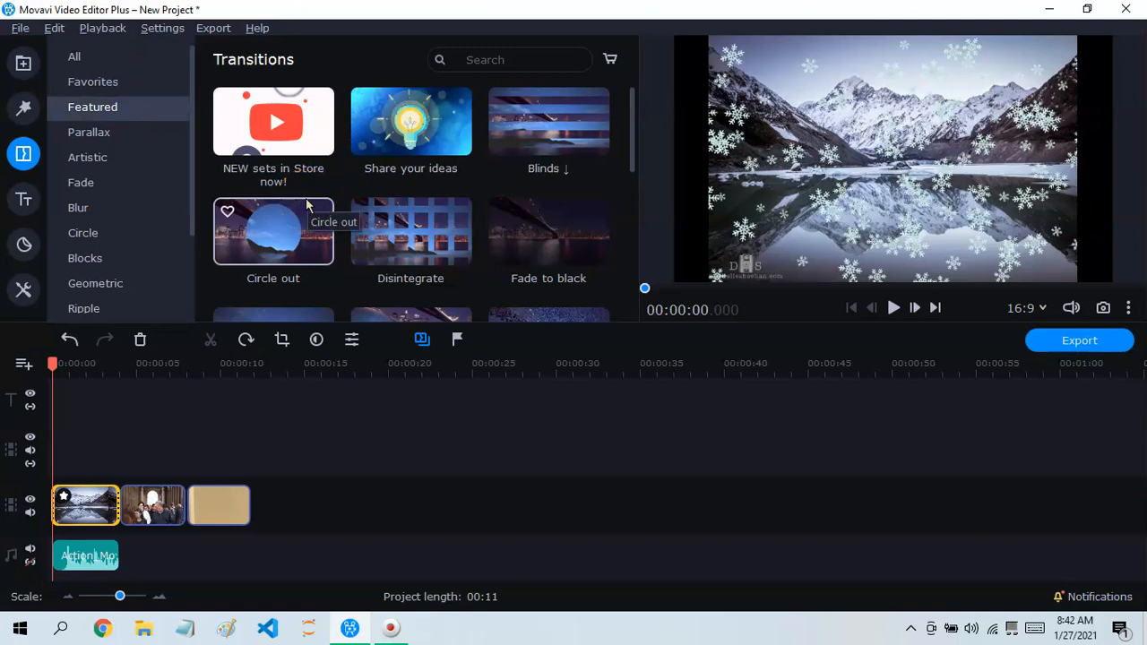
pyautogui.click(421, 235)
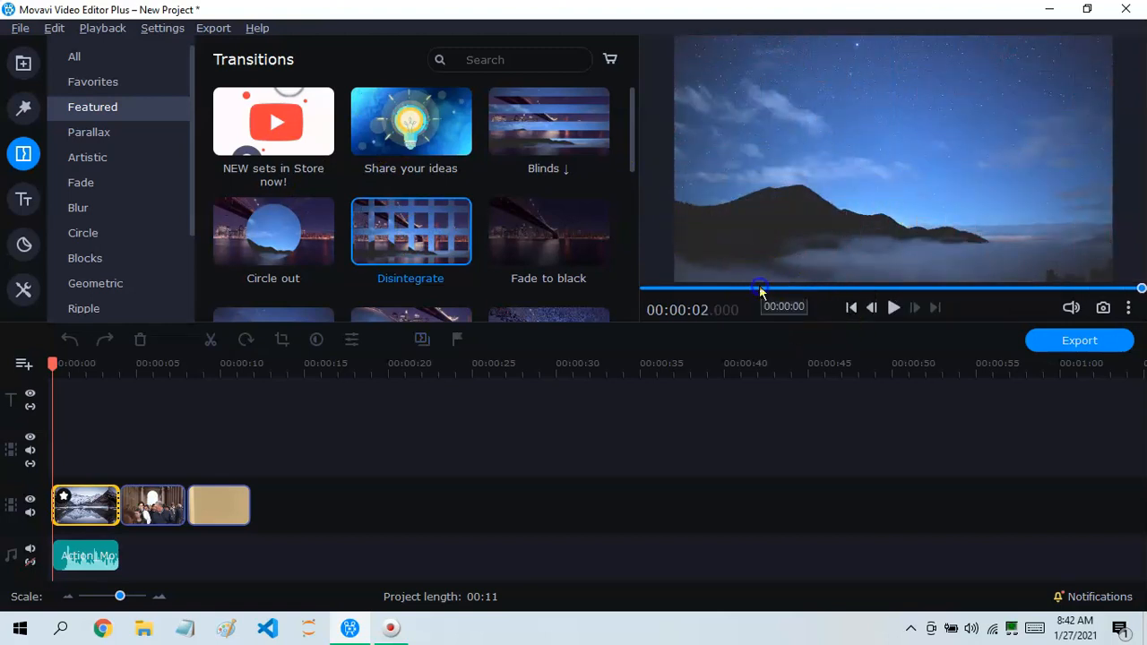
pyautogui.moveTo(760, 288); pyautogui.dragTo(1062, 296)
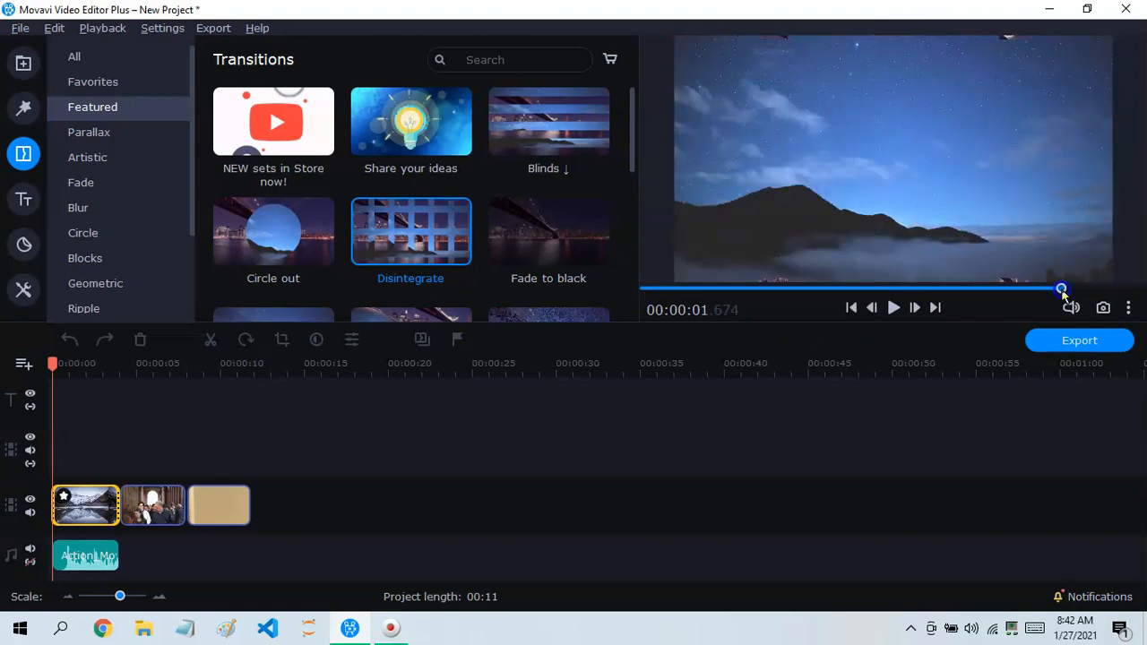
pyautogui.moveTo(972, 308); pyautogui.dragTo(745, 273)
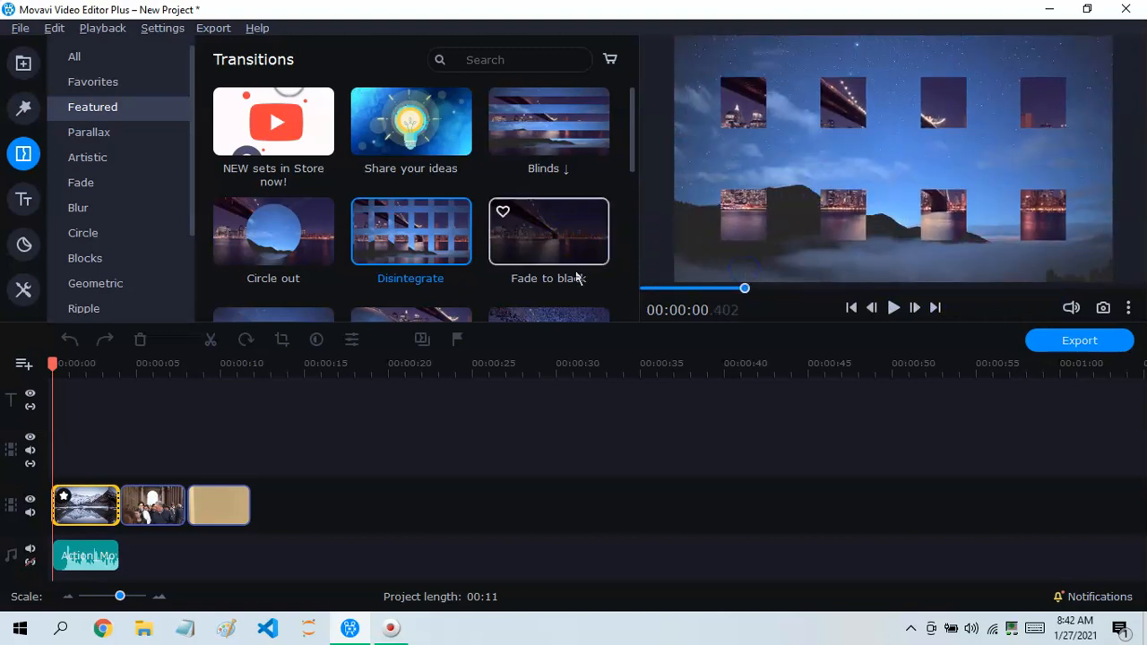
# Add the Blinds ↓ transition between the mountain photo and the crowd video and play it back from the start
pyautogui.moveTo(525, 115)
pyautogui.mouseDown()
pyautogui.moveTo(200, 346)
pyautogui.moveTo(105, 522)
pyautogui.moveTo(379, 228)
pyautogui.moveTo(582, 83)
pyautogui.moveTo(541, 109)
pyautogui.mouseUp()
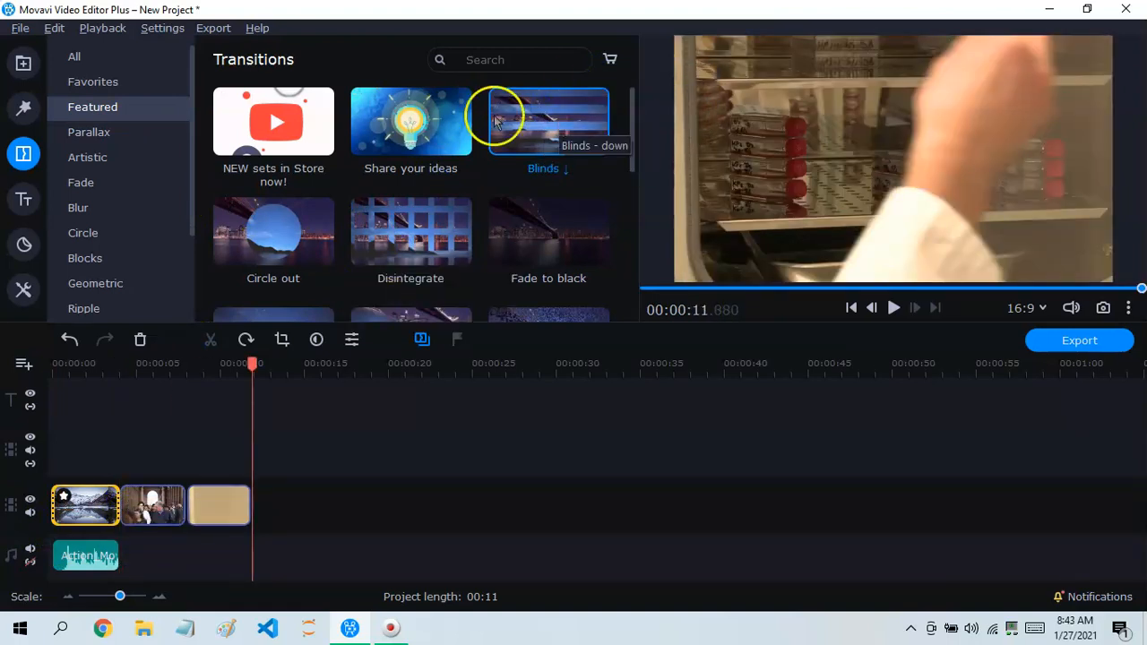
pyautogui.moveTo(511, 108); pyautogui.dragTo(122, 507)
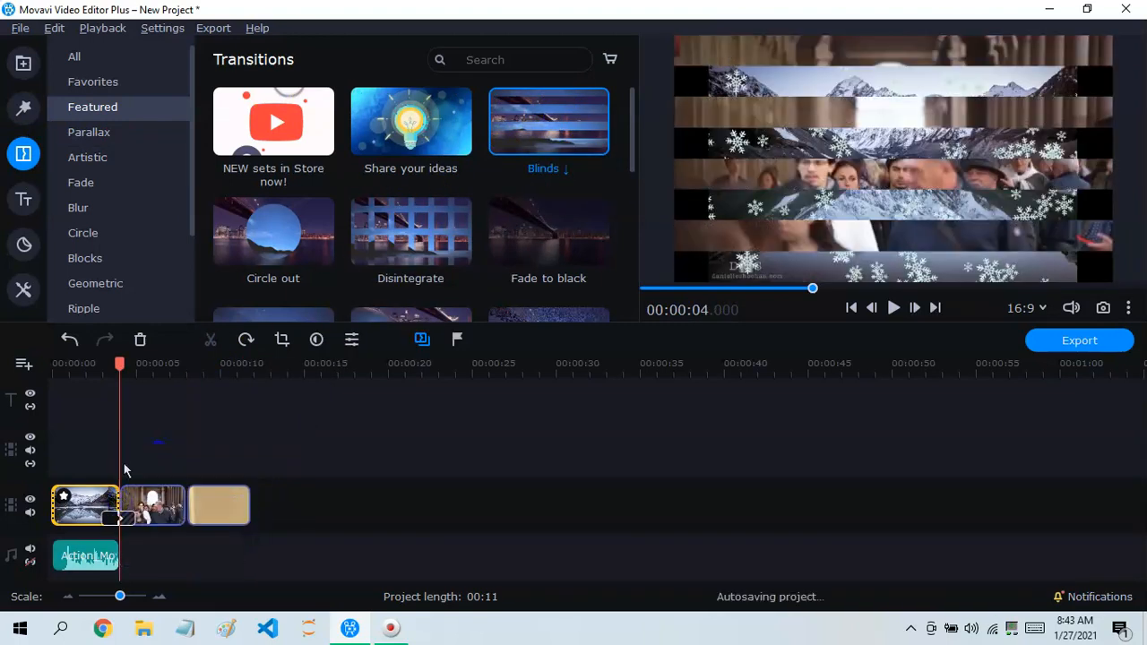
pyautogui.moveTo(121, 365); pyautogui.dragTo(5, 397)
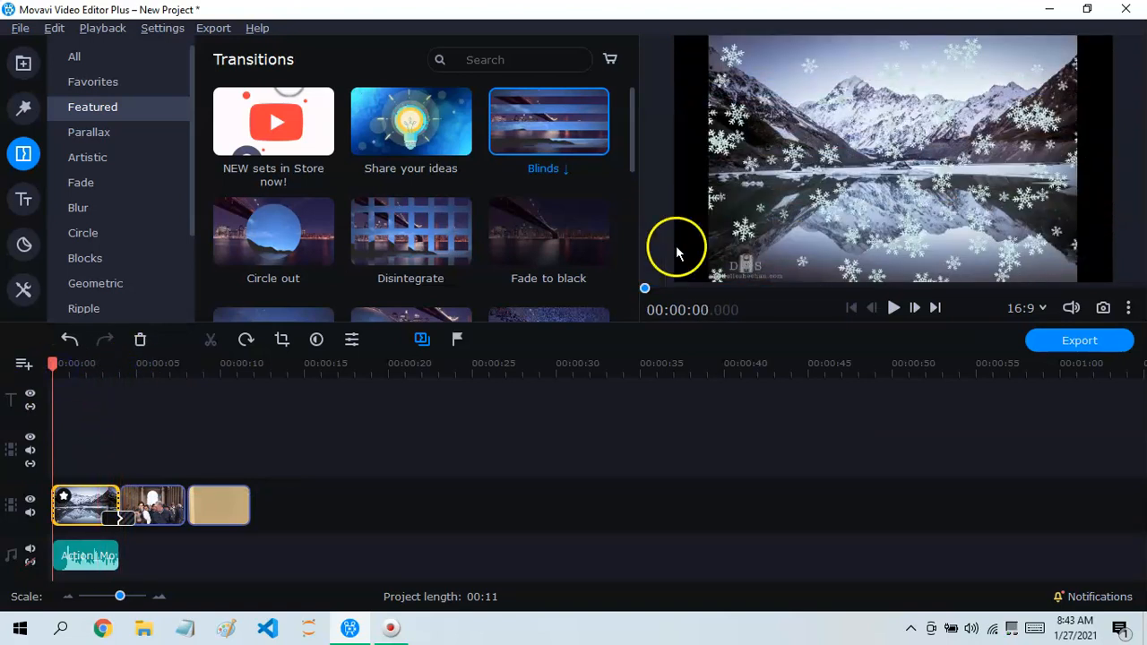
pyautogui.click(893, 308)
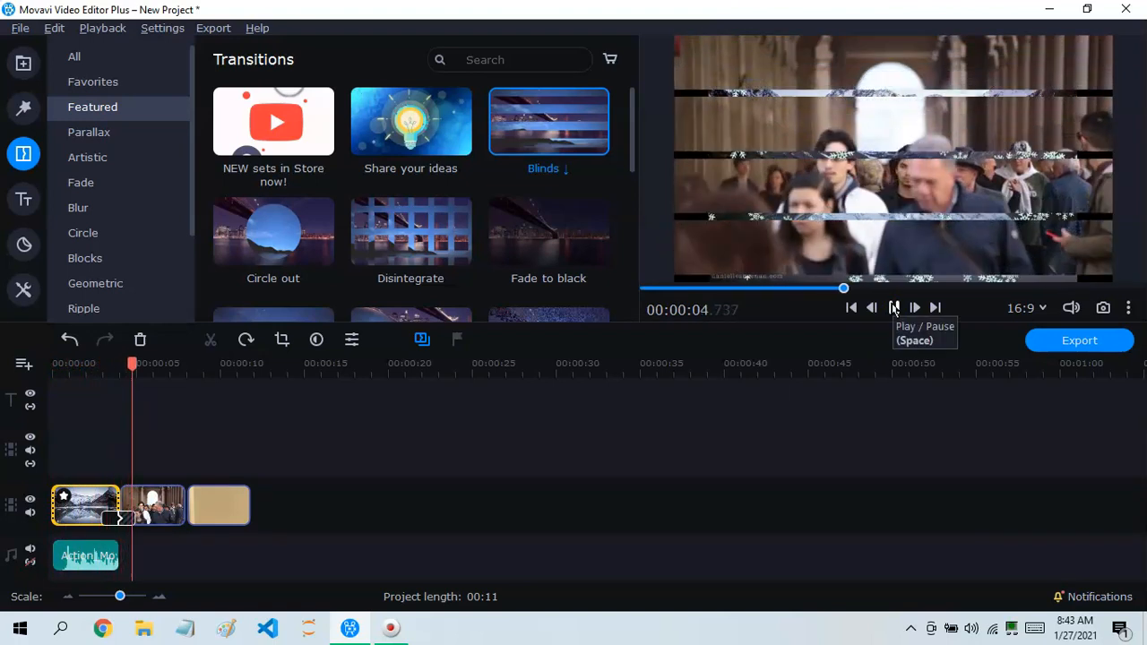
pyautogui.click(894, 308)
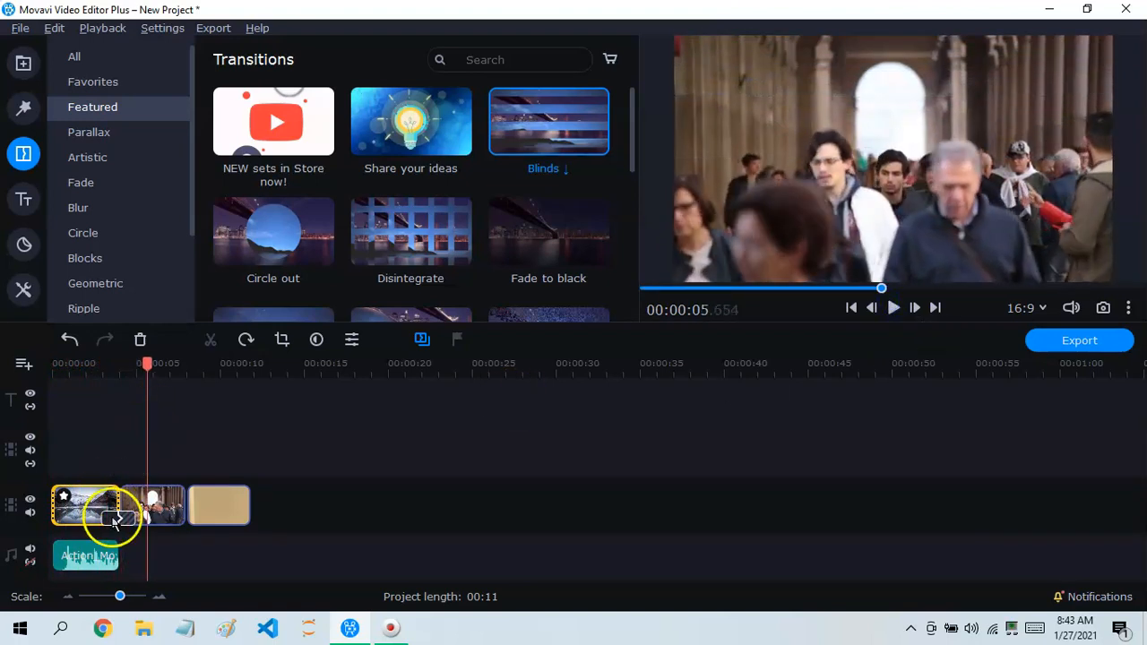
# Delete the Blinds ↓ transition between the mountain photo and the crowd video
pyautogui.click(116, 523)
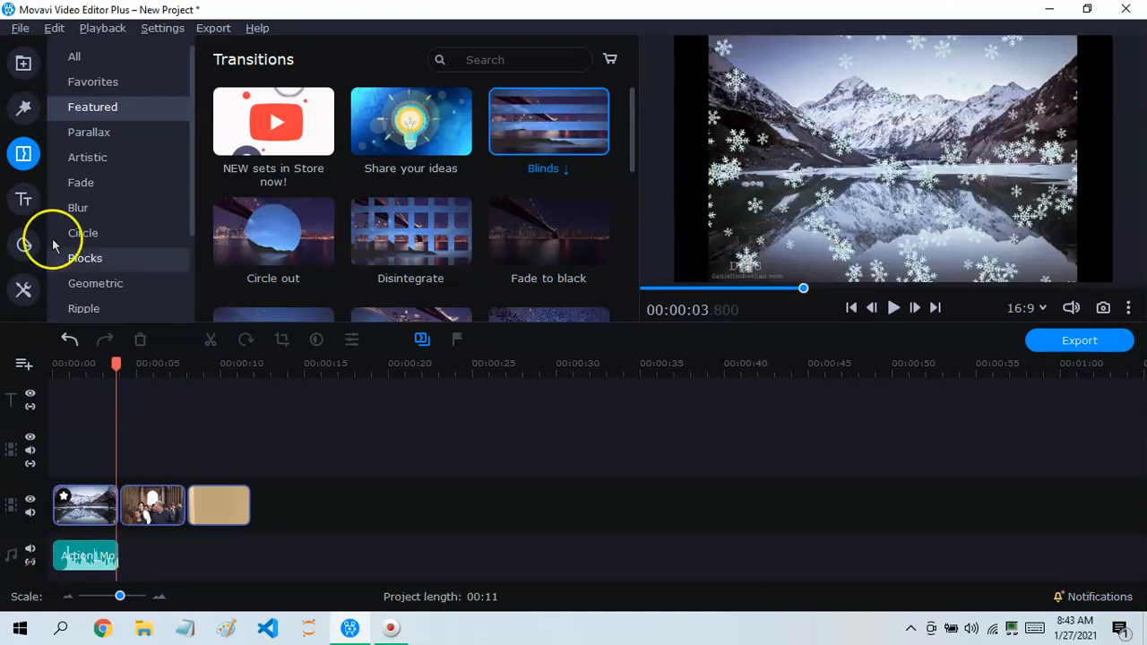
# Browse the Artistic, Parallax and Featured transitions and add Circle out between the mountain photo and the crowd video
pyautogui.click(101, 157)
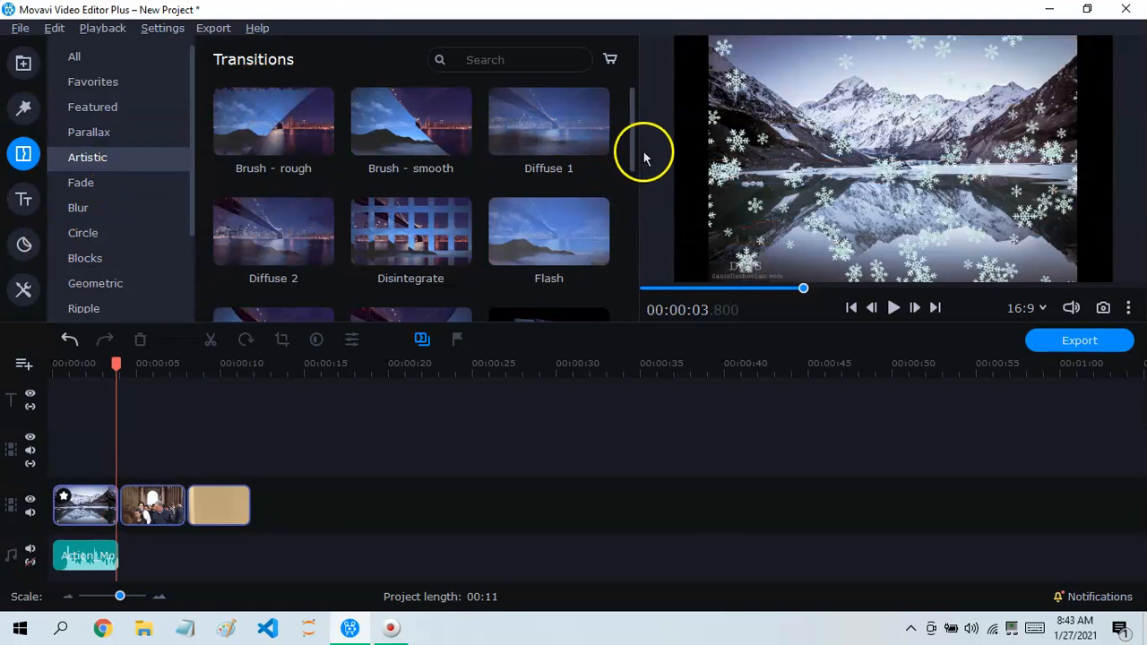
pyautogui.moveTo(632, 143); pyautogui.dragTo(622, 251)
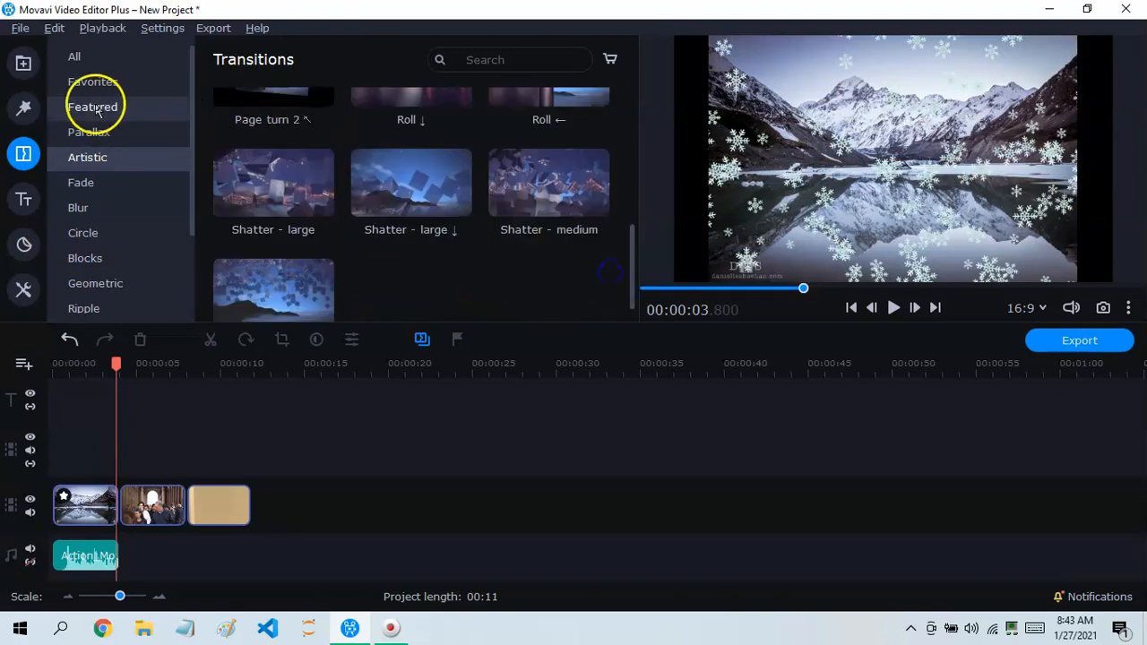
pyautogui.click(85, 86)
pyautogui.click(89, 132)
pyautogui.click(92, 107)
pyautogui.moveTo(307, 248); pyautogui.dragTo(119, 498)
# Play the timeline from the start through the Circle out transition, pause, and return the playhead to the beginning
pyautogui.click(121, 369)
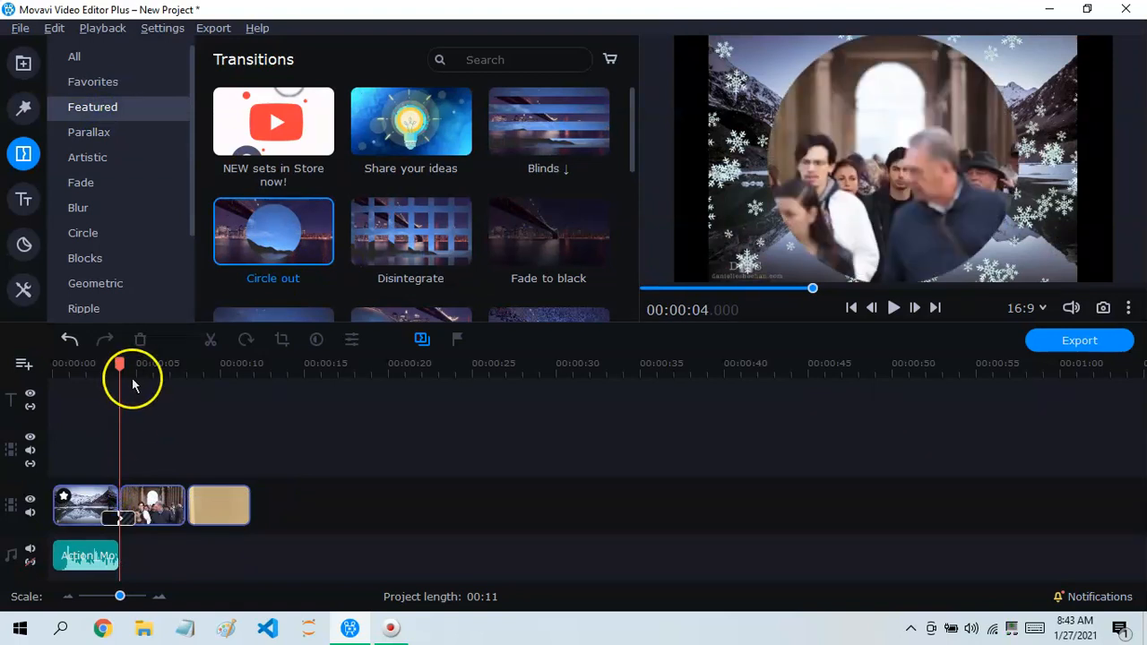
pyautogui.moveTo(121, 368); pyautogui.dragTo(39, 367)
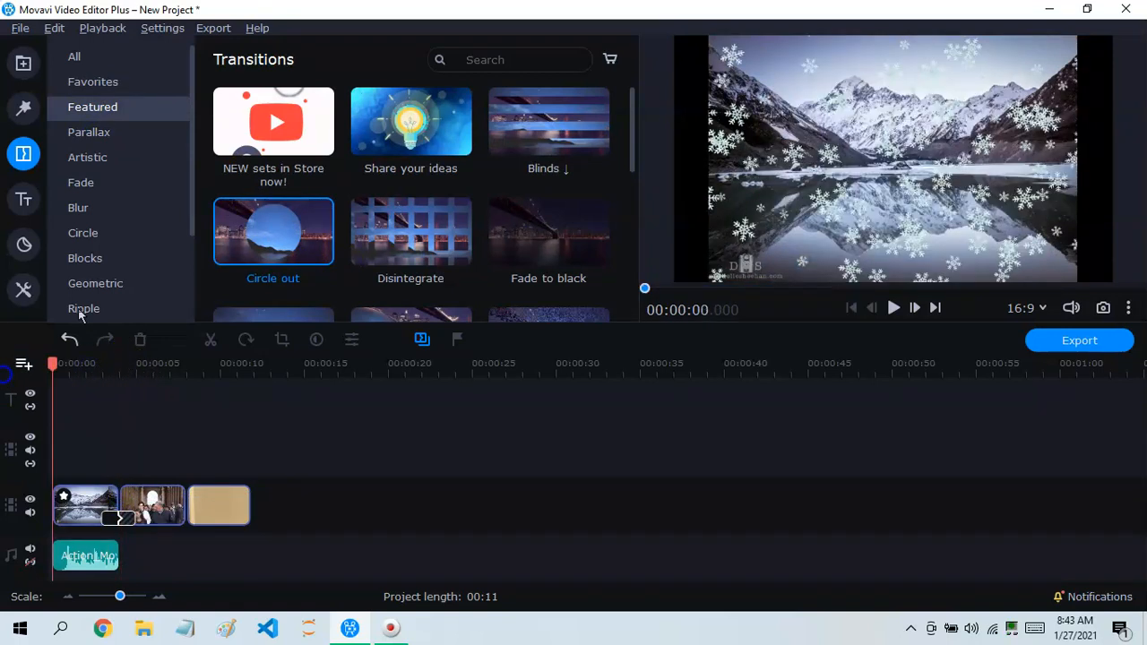
pyautogui.click(894, 308)
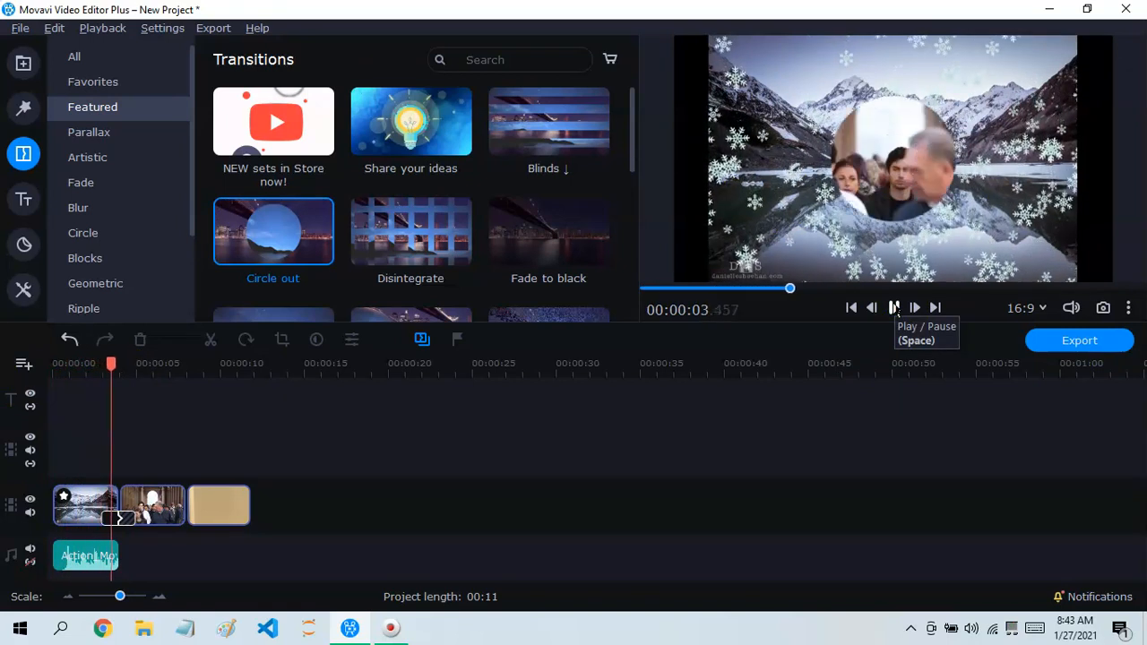
pyautogui.click(894, 307)
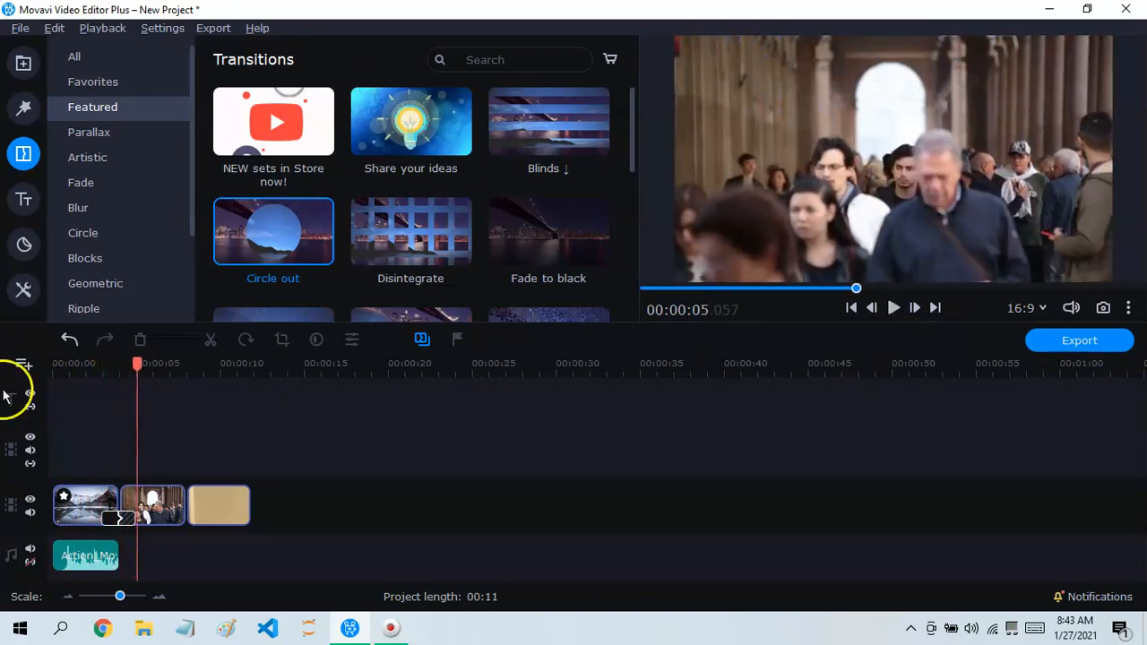
pyautogui.moveTo(138, 403); pyautogui.dragTo(18, 401)
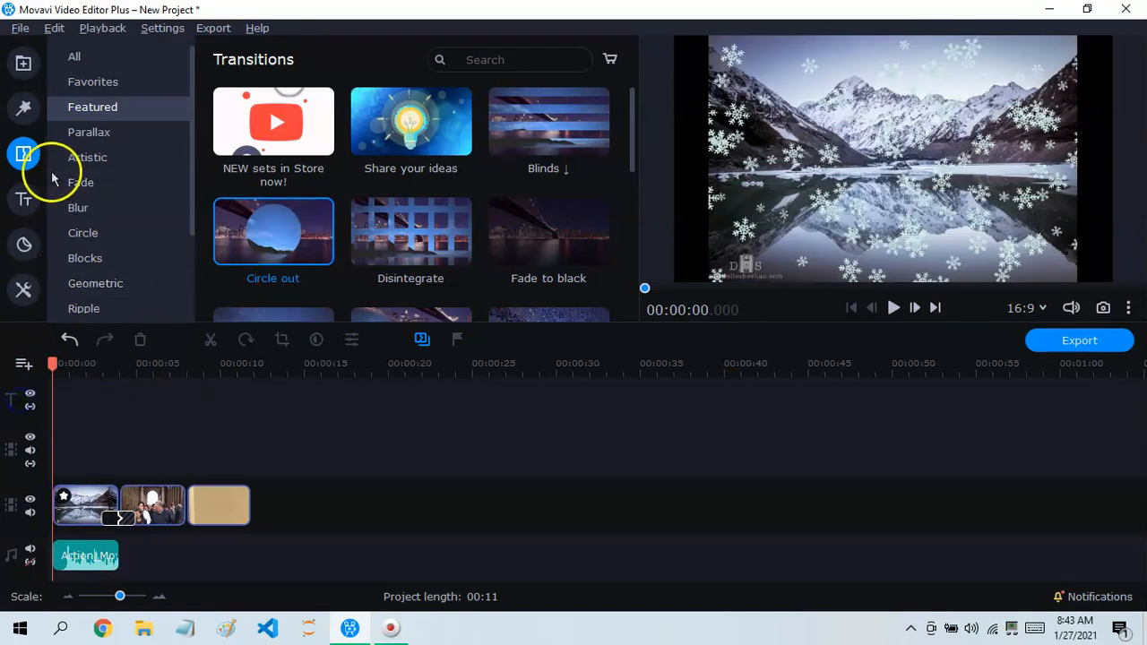
# Scrub to the cut between the crowd video and the last clip to inspect it, selecting the last clip
pyautogui.moveTo(62, 369); pyautogui.dragTo(192, 396)
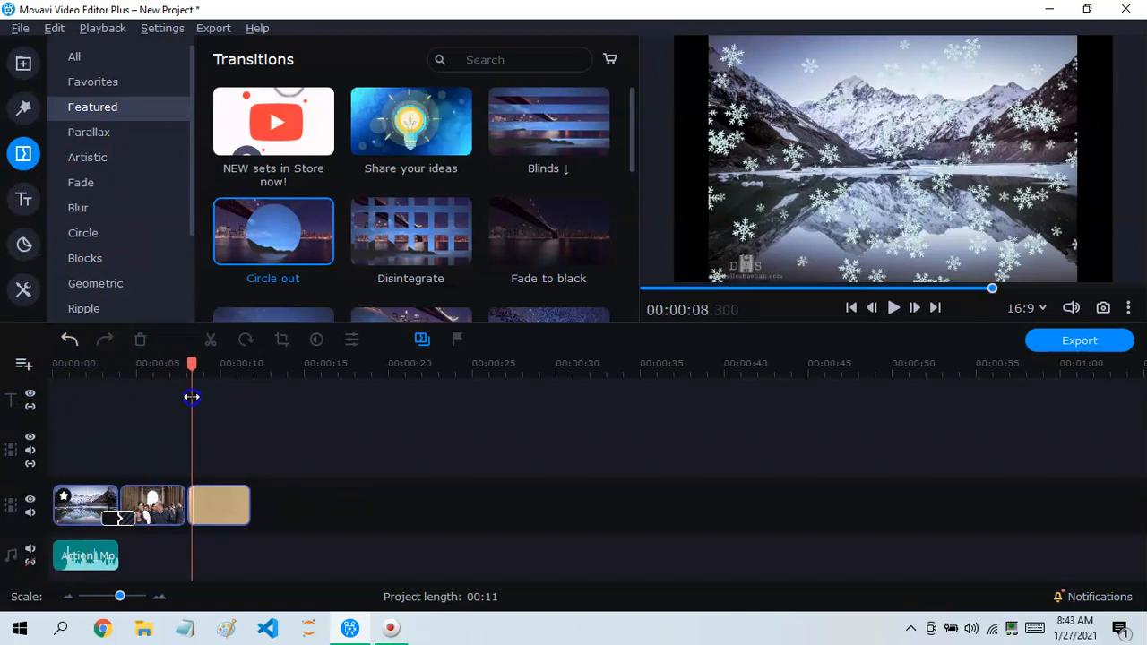
pyautogui.click(189, 490)
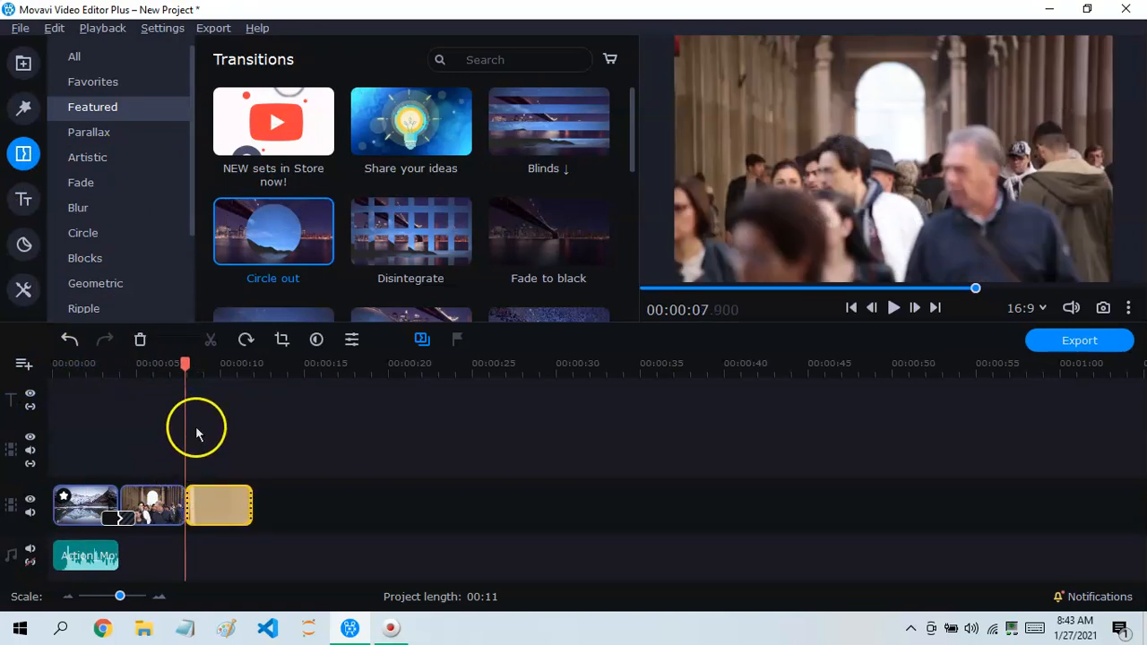
pyautogui.moveTo(186, 367)
pyautogui.mouseDown()
pyautogui.moveTo(197, 367)
pyautogui.moveTo(180, 367)
pyautogui.mouseUp()
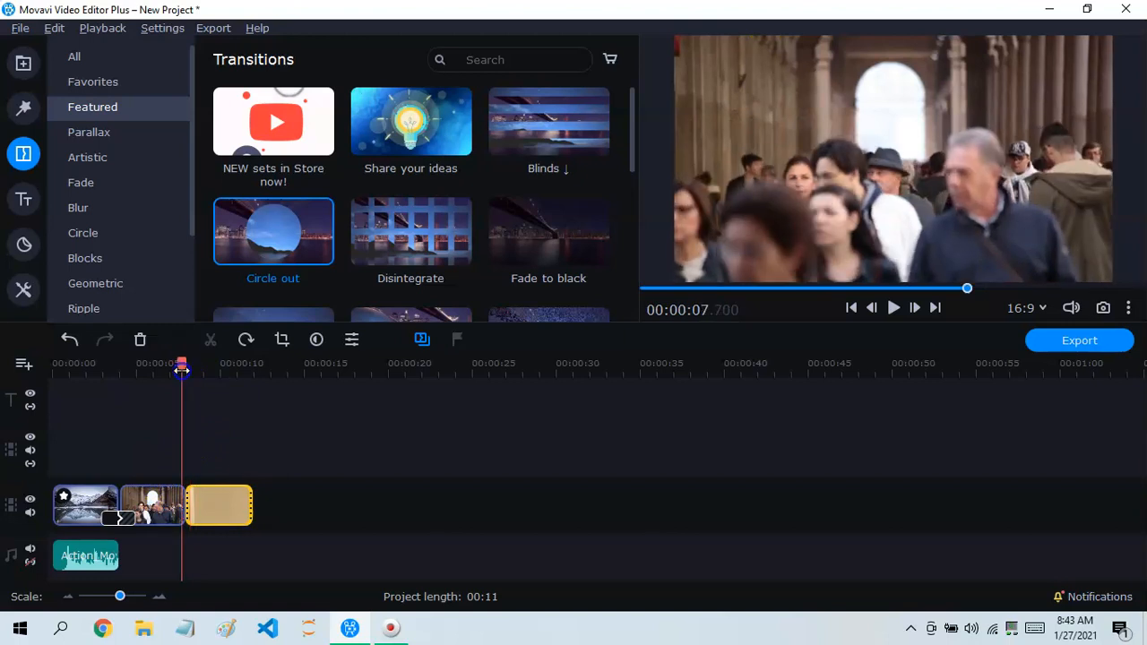
# Preview the Featured transitions Disintegrate, Fade to black, Lens ↗ and Ken Burns - smooth
pyautogui.moveTo(359, 233); pyautogui.dragTo(381, 222)
pyautogui.scroll(-2, 631, 107)
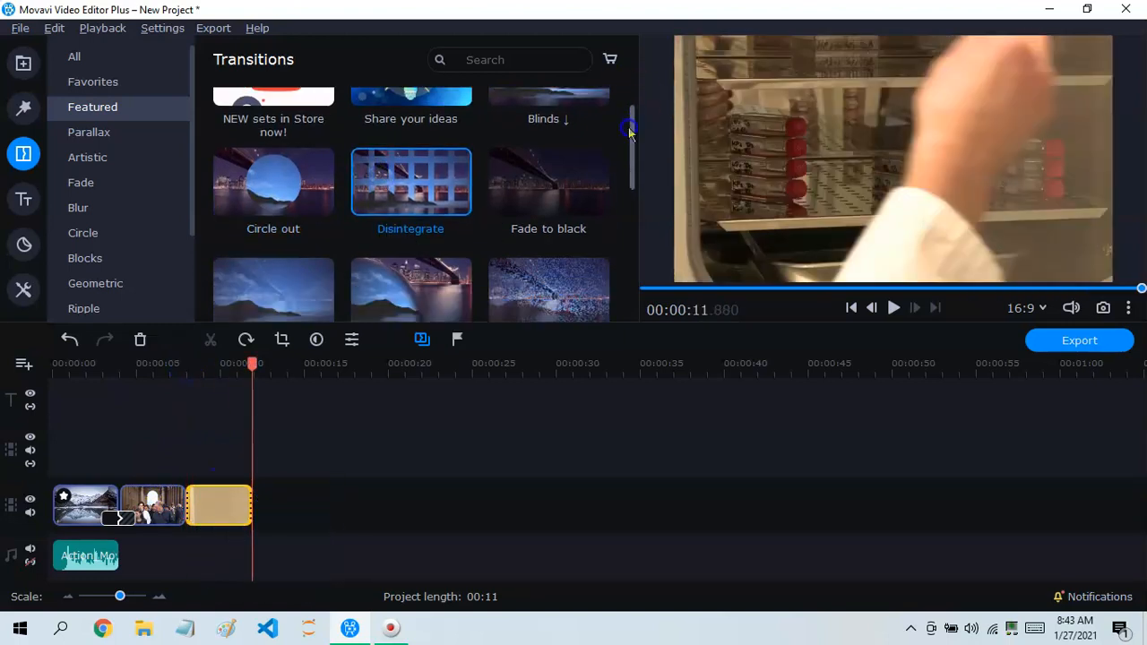
pyautogui.click(555, 153)
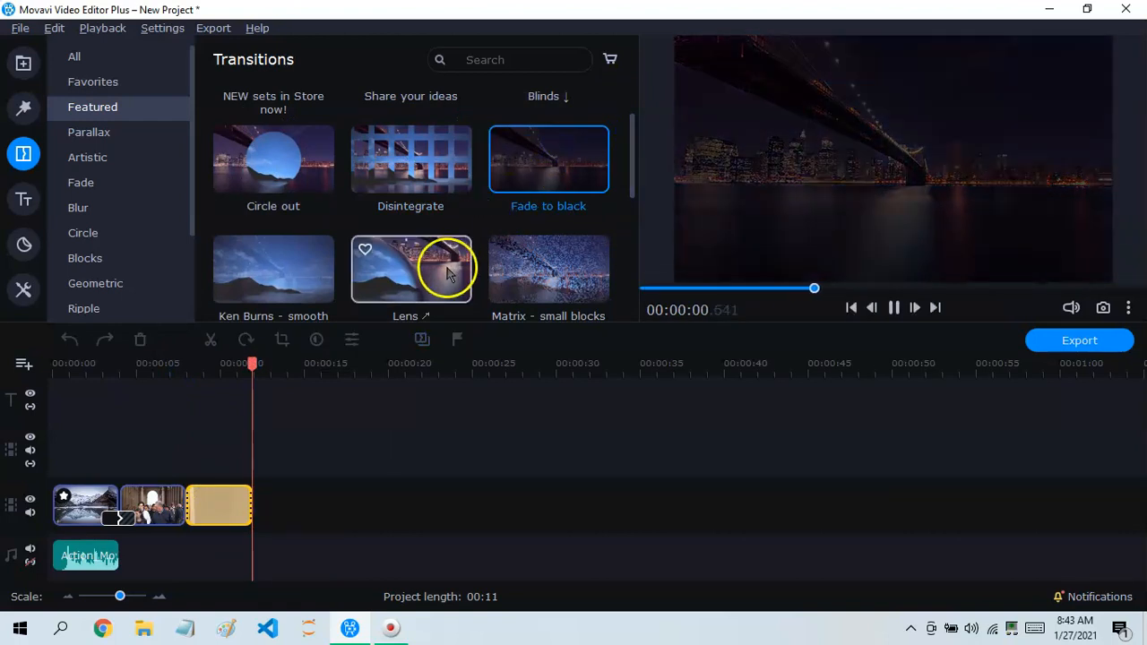
pyautogui.click(447, 273)
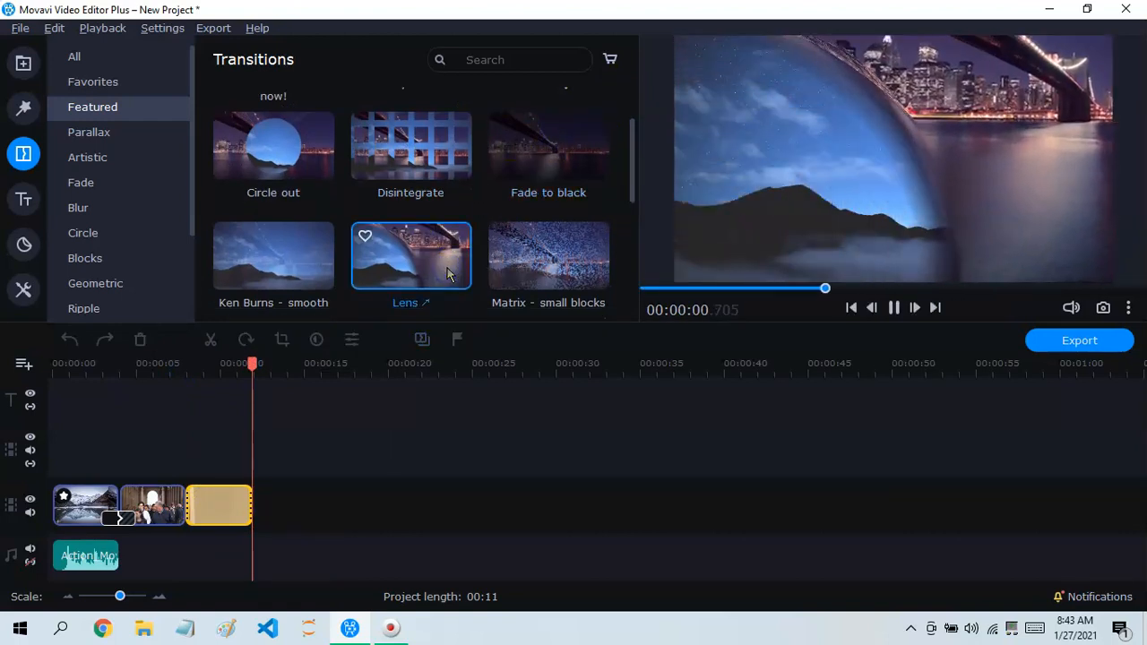
pyautogui.click(281, 285)
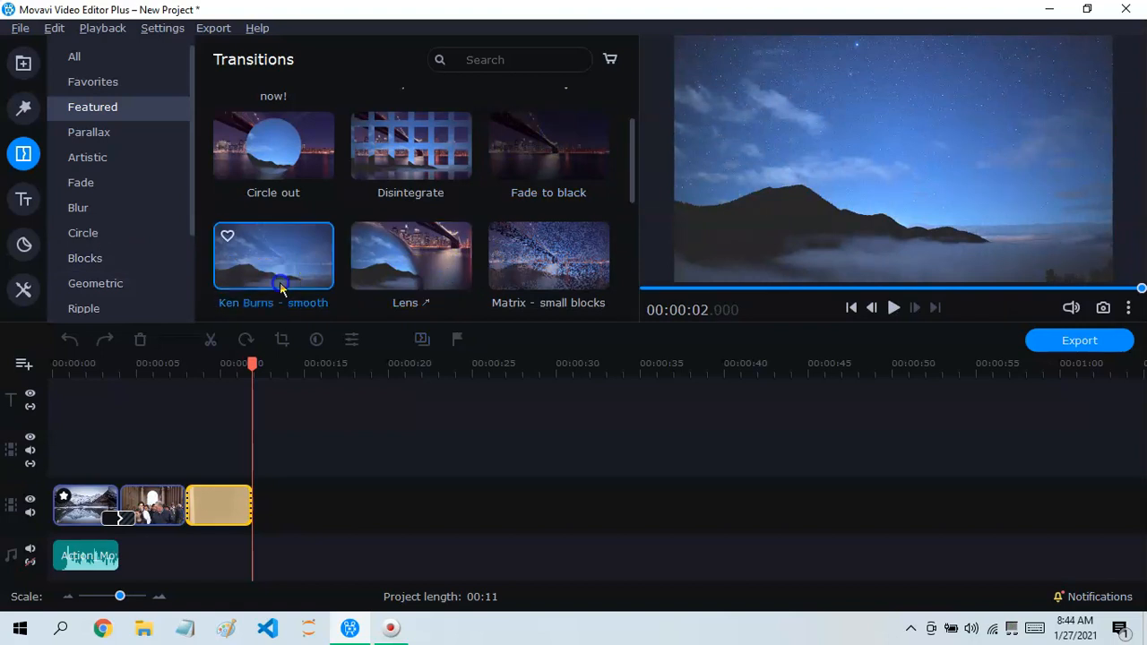
# Add the Ken Burns - smooth transition between the crowd video and the last clip and play through it
pyautogui.moveTo(281, 289); pyautogui.dragTo(186, 513)
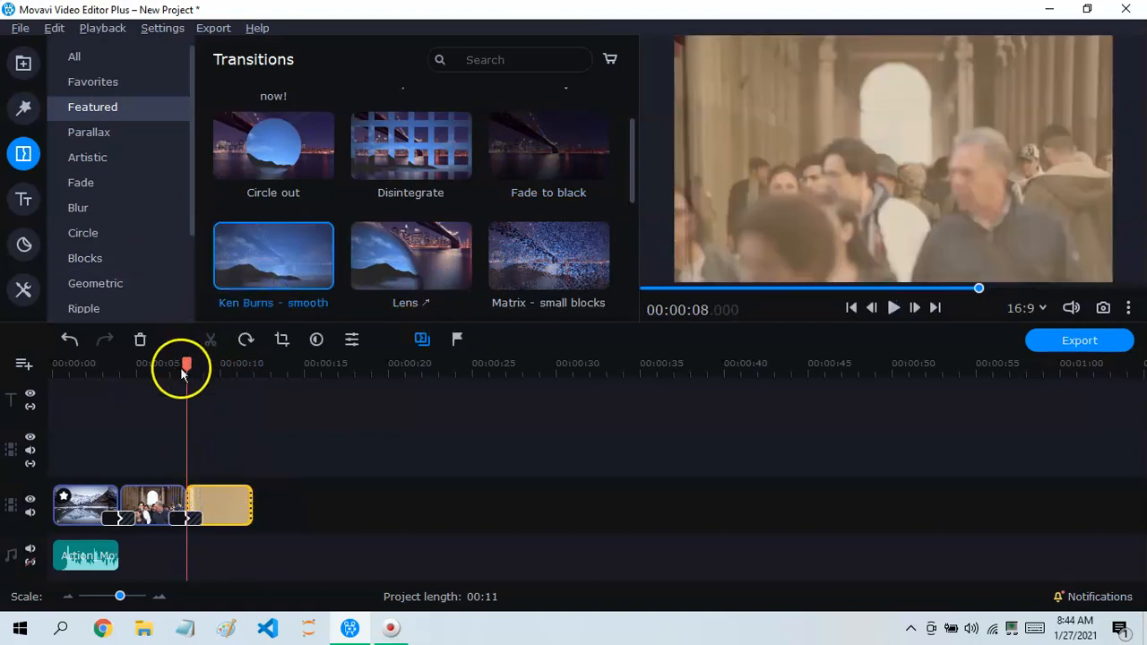
pyautogui.moveTo(185, 363); pyautogui.dragTo(149, 364)
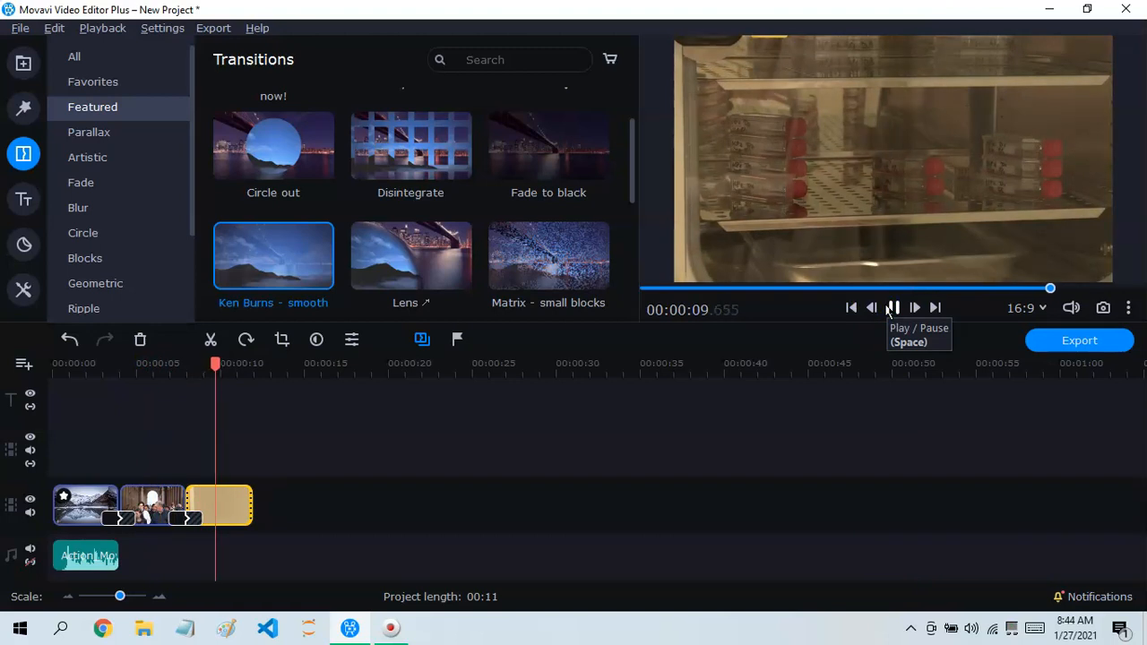
pyautogui.click(889, 308)
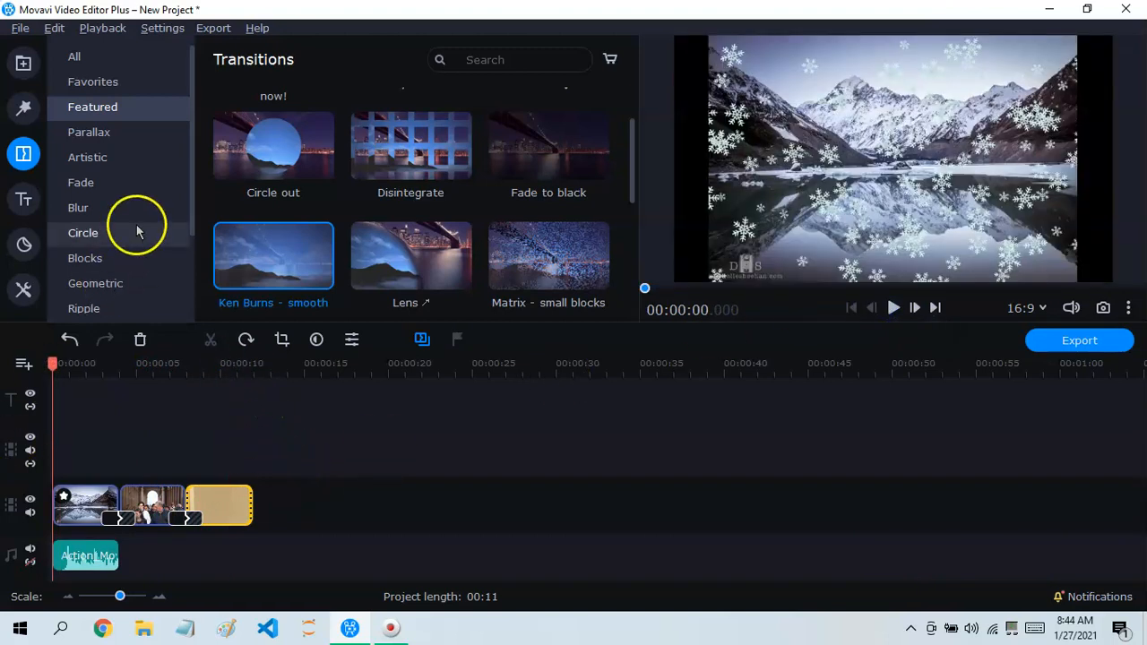
# Browse the Featured, Favorites, My titles and All title collections with the playhead back at the timeline start
pyautogui.click(24, 200)
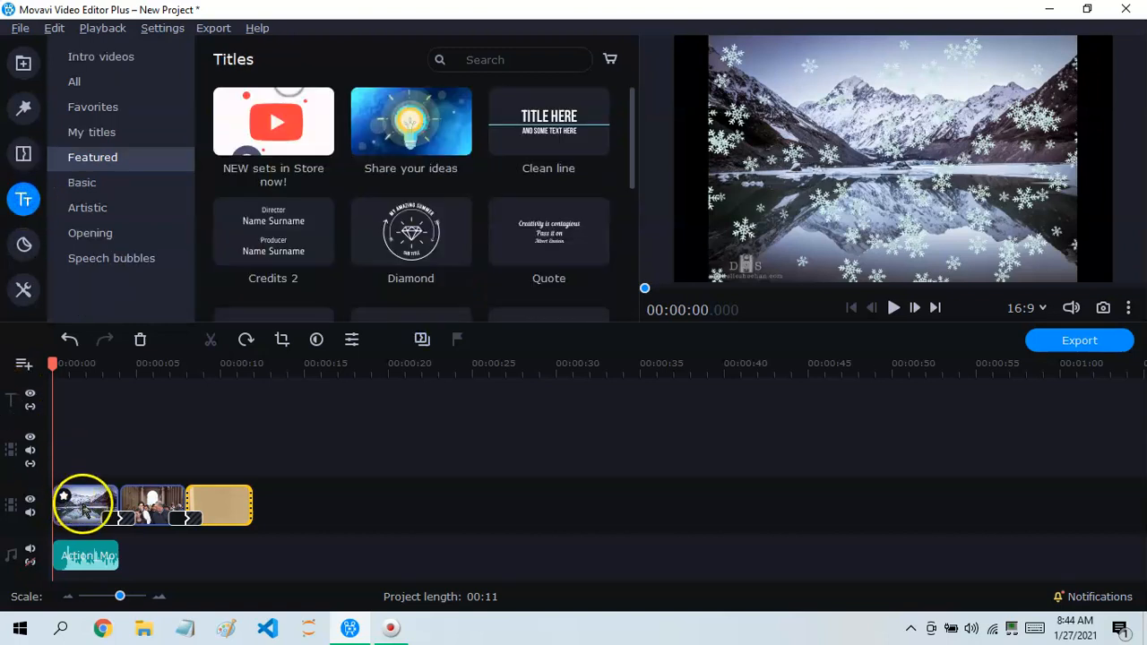
pyautogui.click(82, 509)
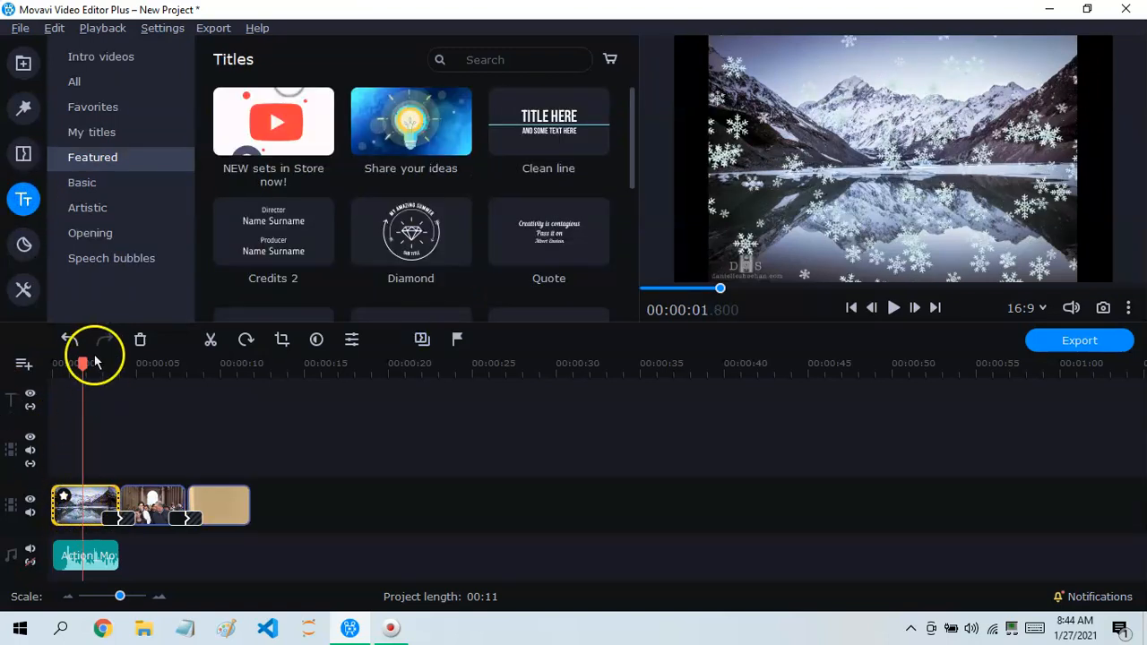
pyautogui.moveTo(84, 363); pyautogui.dragTo(7, 359)
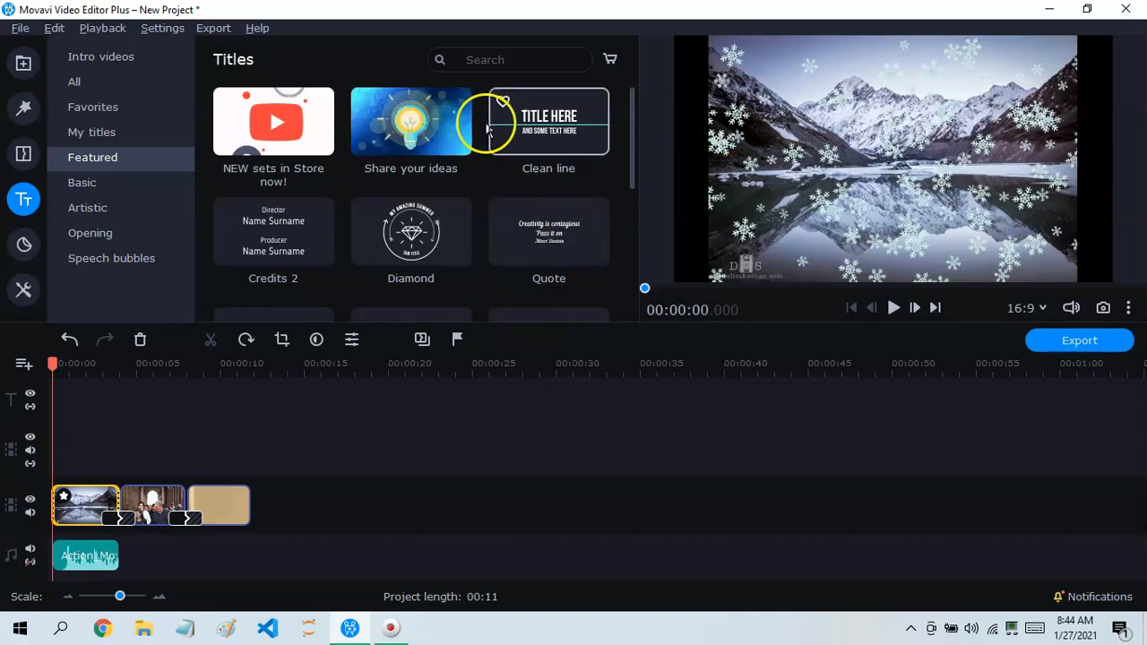
pyautogui.scroll(-5, 632, 134)
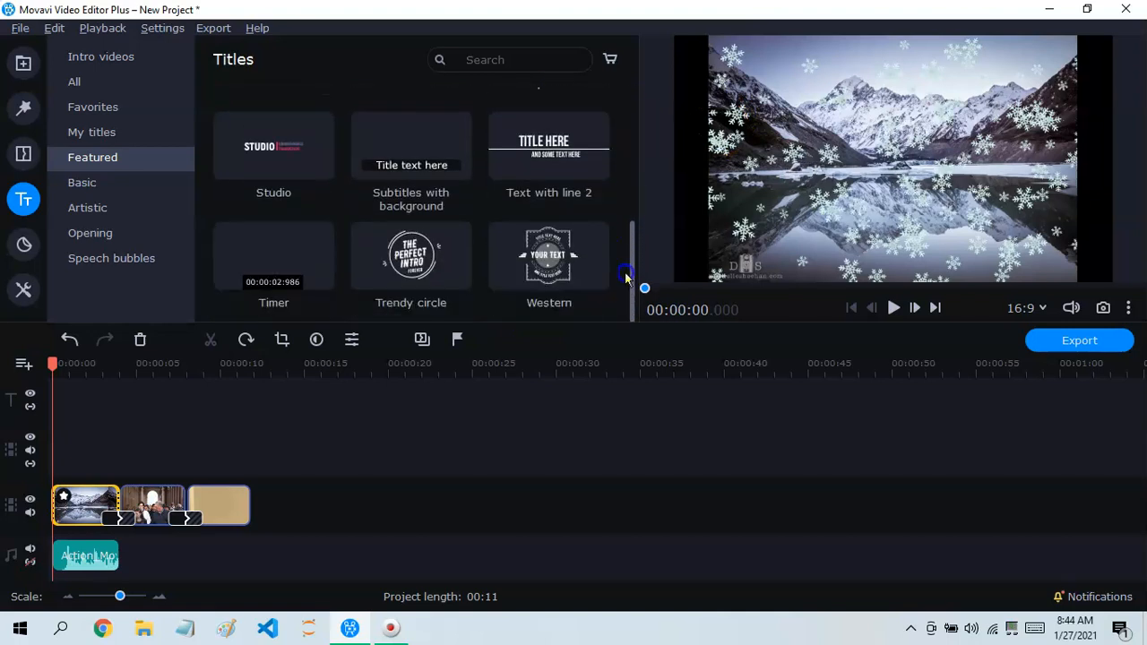
pyautogui.click(103, 109)
pyautogui.click(112, 133)
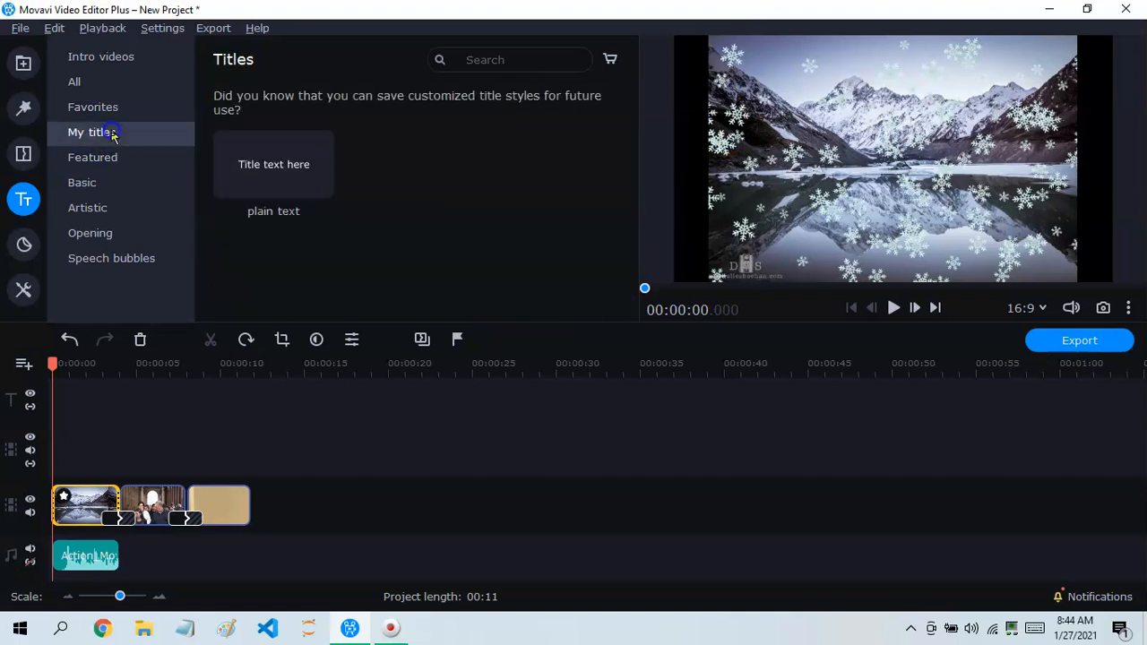
pyautogui.click(112, 107)
pyautogui.click(114, 84)
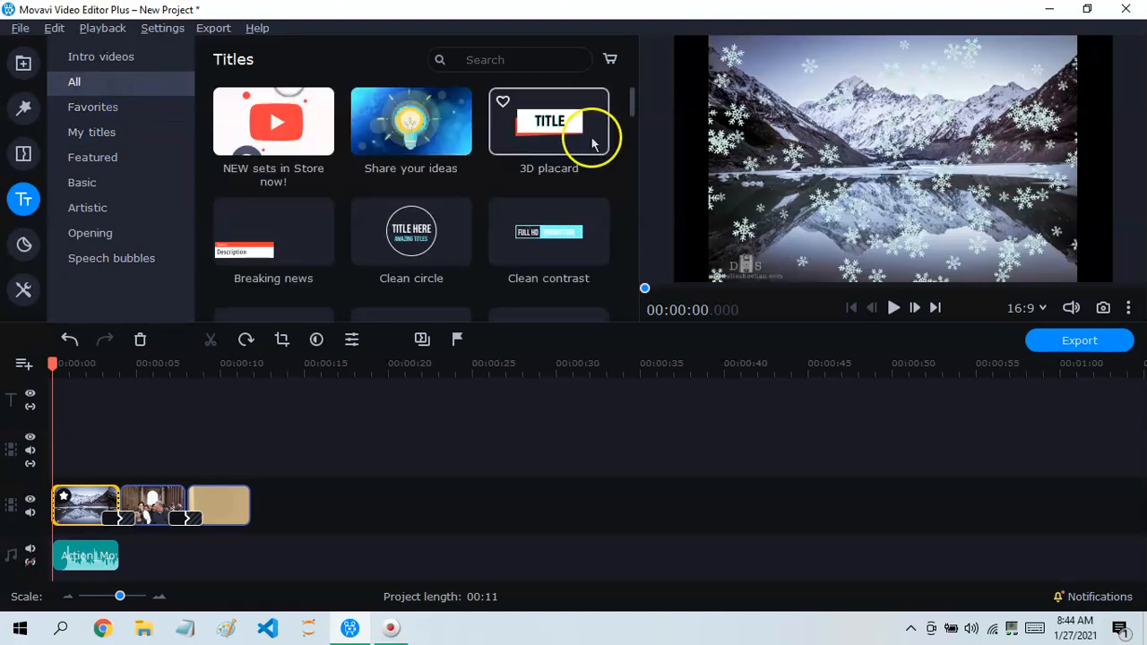
# Look through all the titles and preview Friendship, Video series and Western
pyautogui.moveTo(632, 108); pyautogui.dragTo(624, 164)
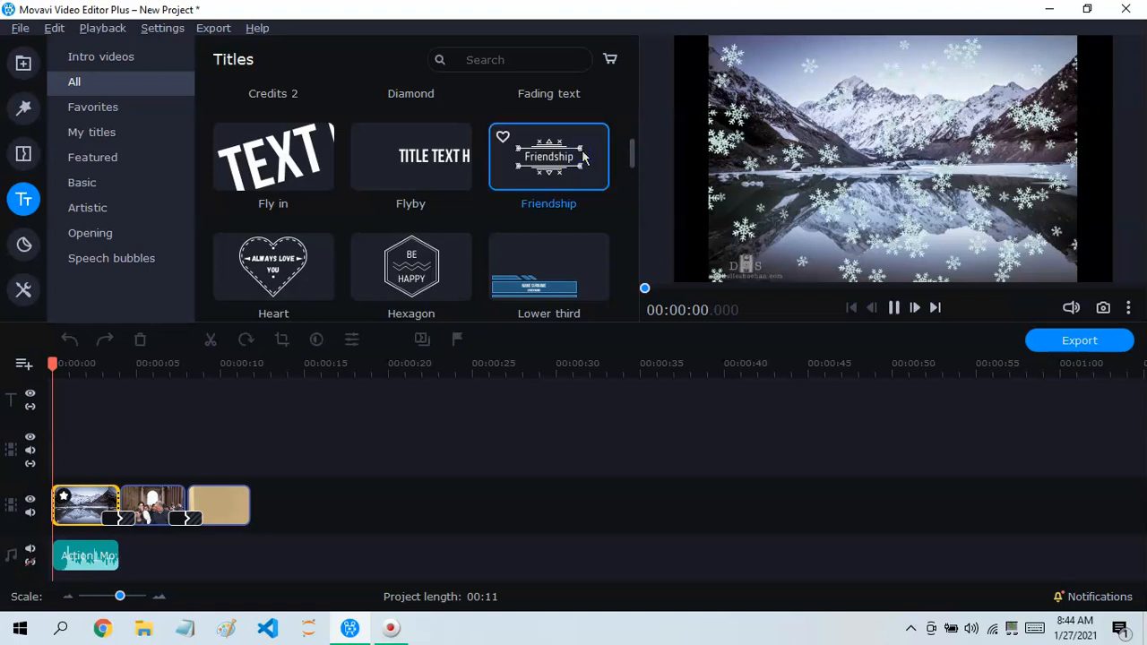
pyautogui.click(583, 157)
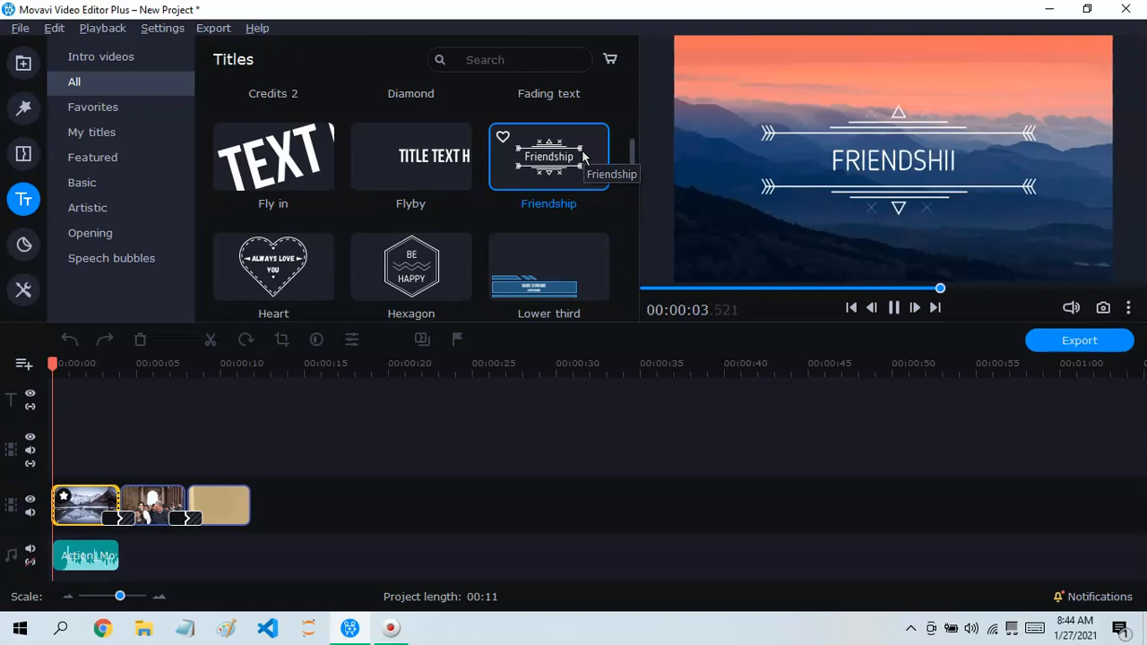
pyautogui.moveTo(633, 150); pyautogui.dragTo(632, 310)
pyautogui.click(578, 169)
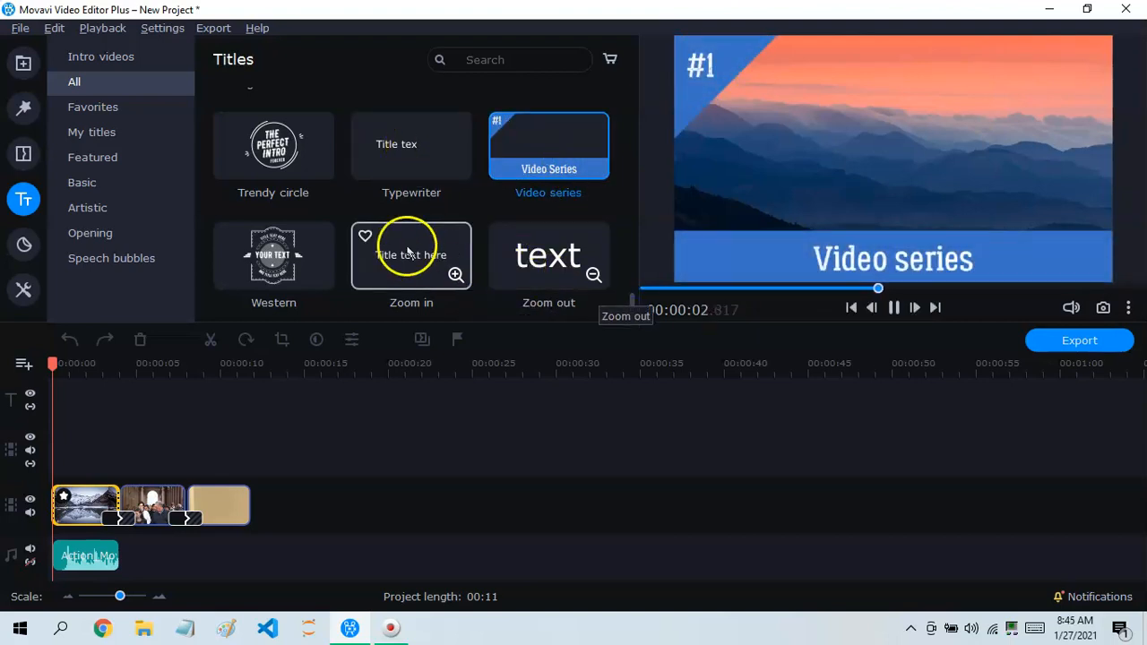
pyautogui.click(289, 283)
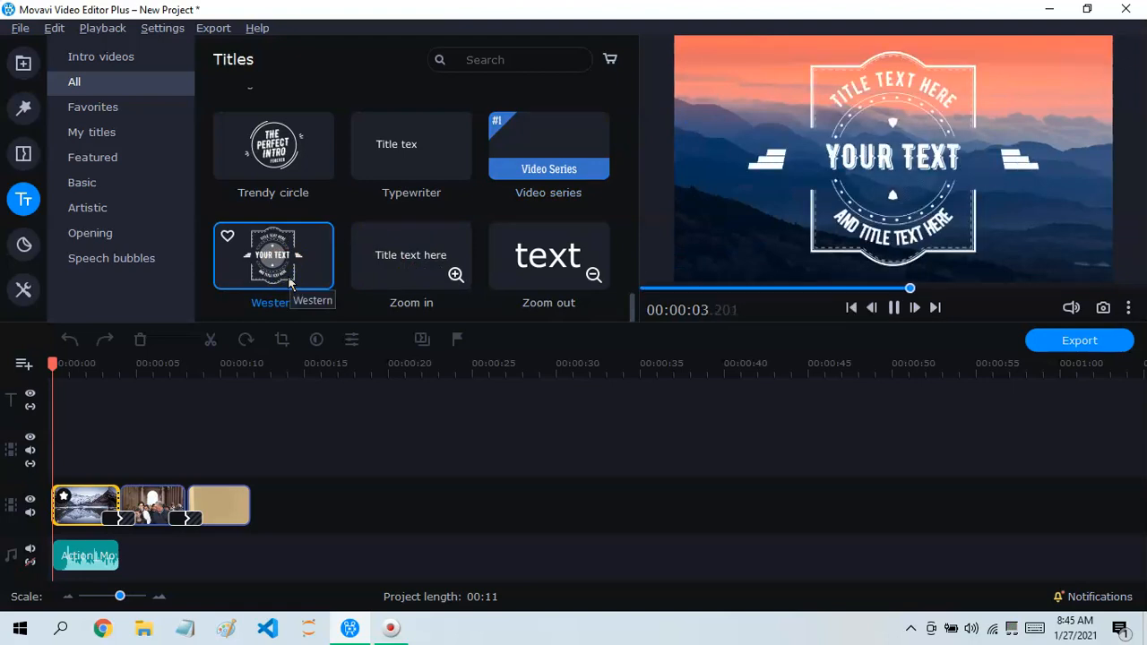
pyautogui.moveTo(290, 283); pyautogui.dragTo(247, 242)
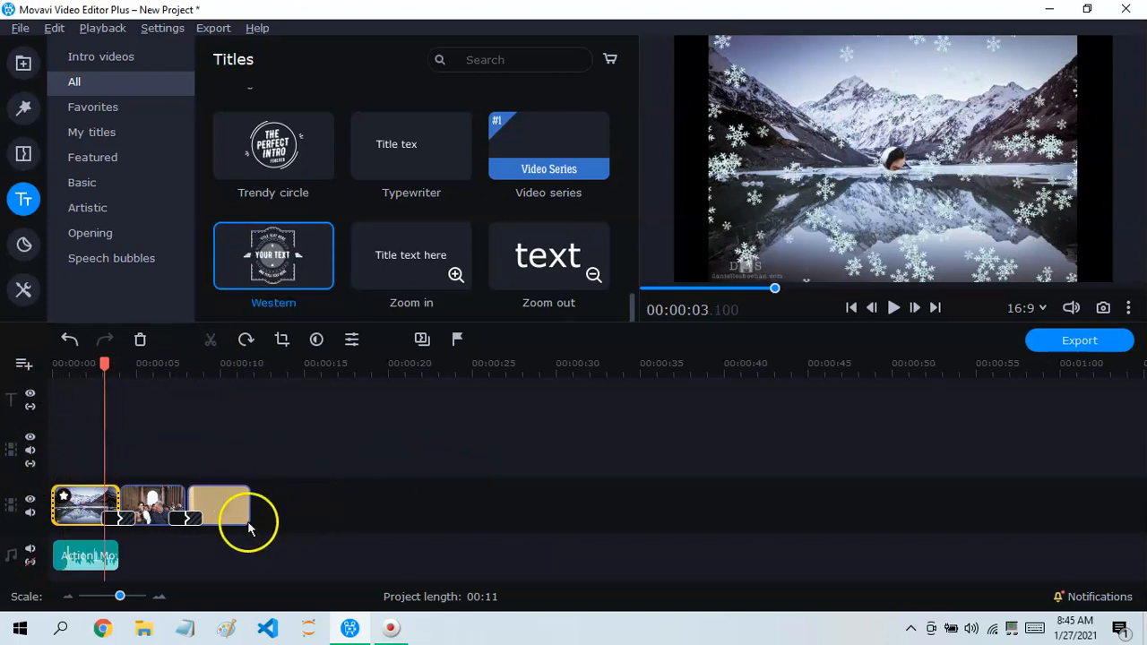
# Add a new video track to the timeline
pyautogui.click(24, 365)
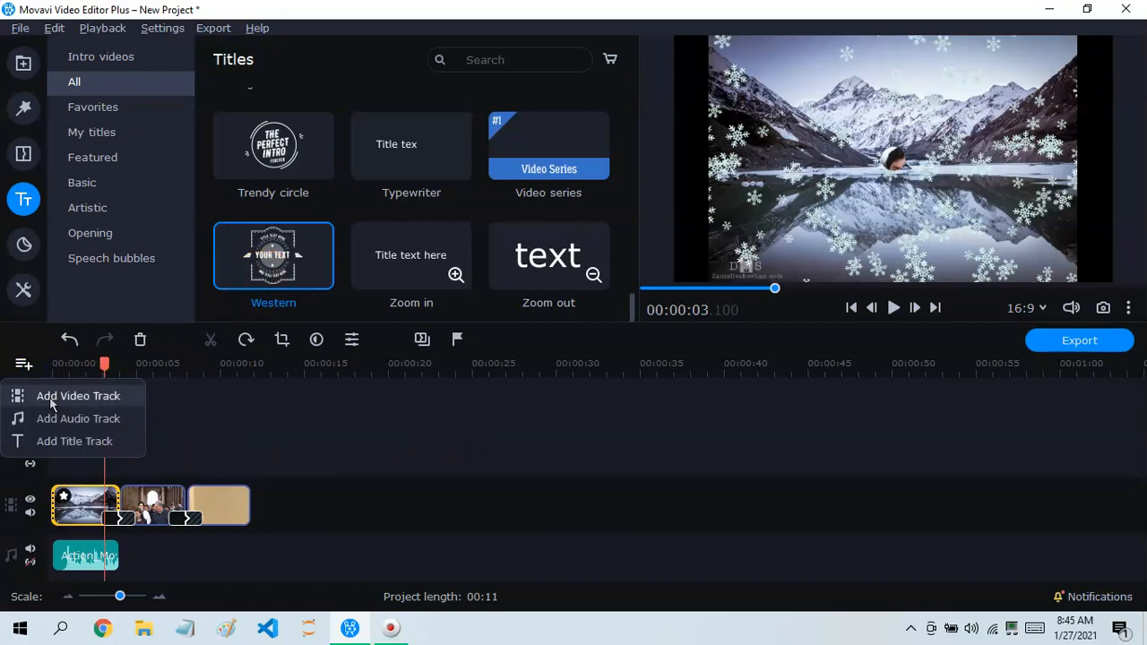
pyautogui.click(36, 400)
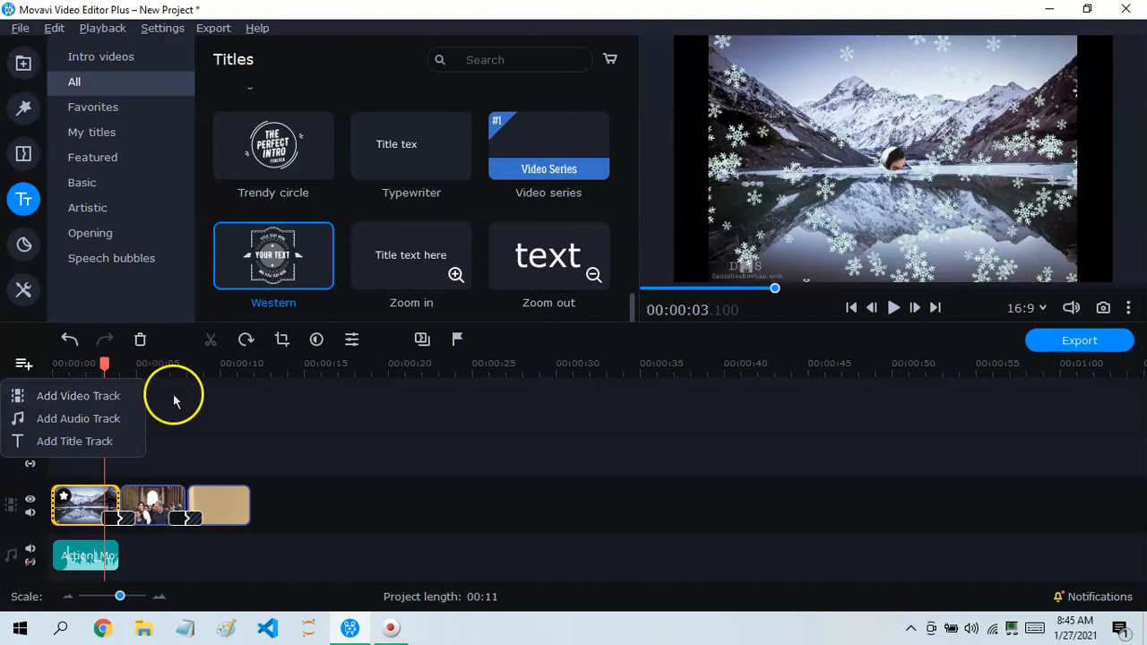
pyautogui.click(24, 367)
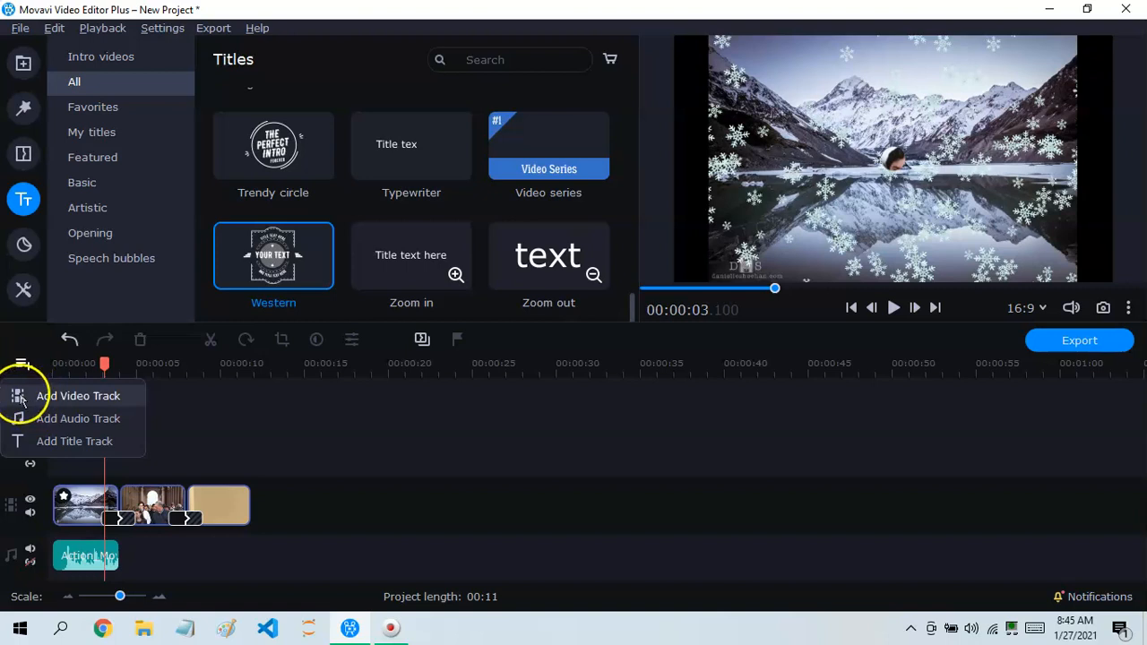
pyautogui.click(52, 405)
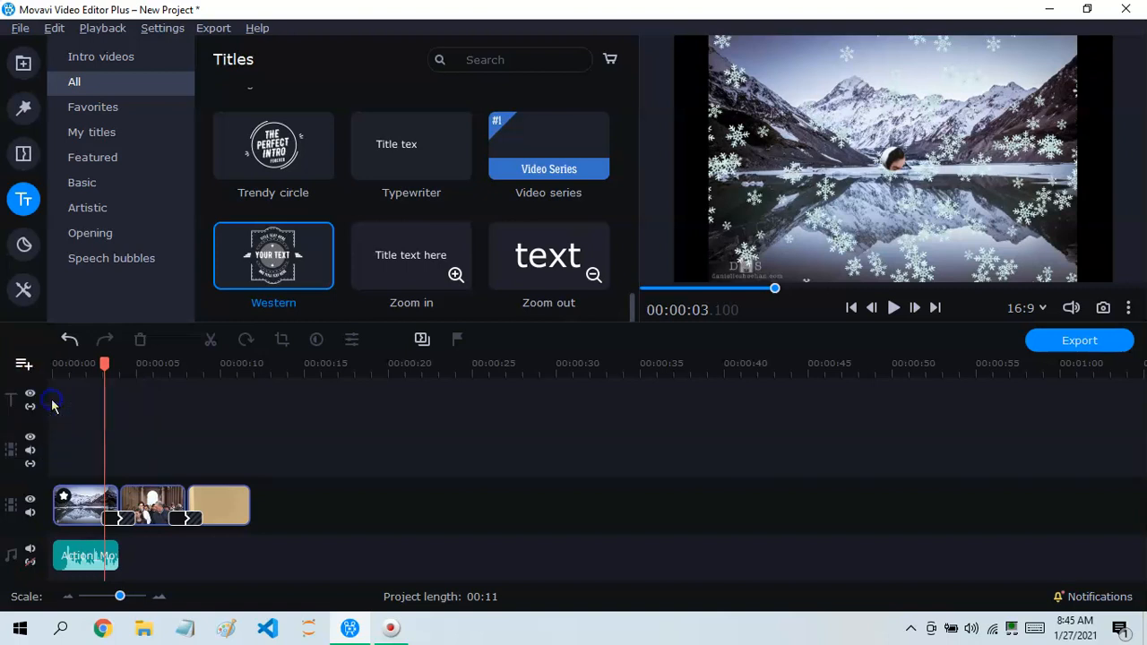
# Add the Western title to the title track at the start of the timeline, above the mountain photo
pyautogui.moveTo(279, 231); pyautogui.dragTo(55, 493)
pyautogui.moveTo(100, 551); pyautogui.dragTo(108, 471)
pyautogui.moveTo(114, 405); pyautogui.dragTo(115, 509)
pyautogui.moveTo(112, 550); pyautogui.dragTo(109, 410)
pyautogui.click(130, 410)
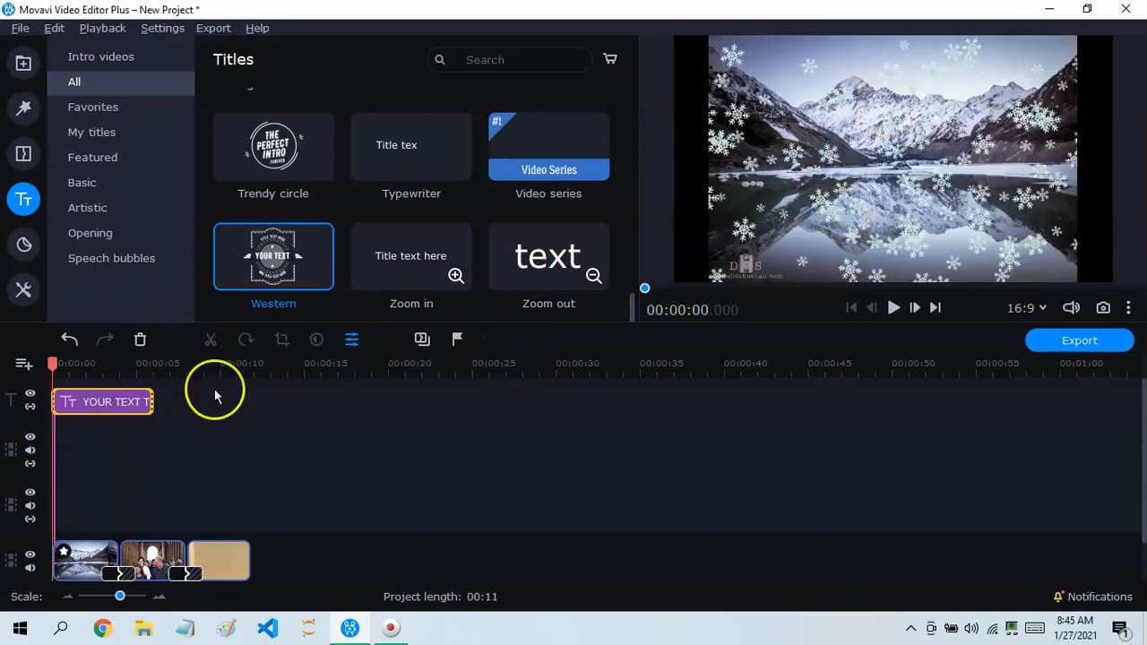
# Trim the end of the Western title to match the mountain photo's end, at about 4 seconds
pyautogui.click(139, 403)
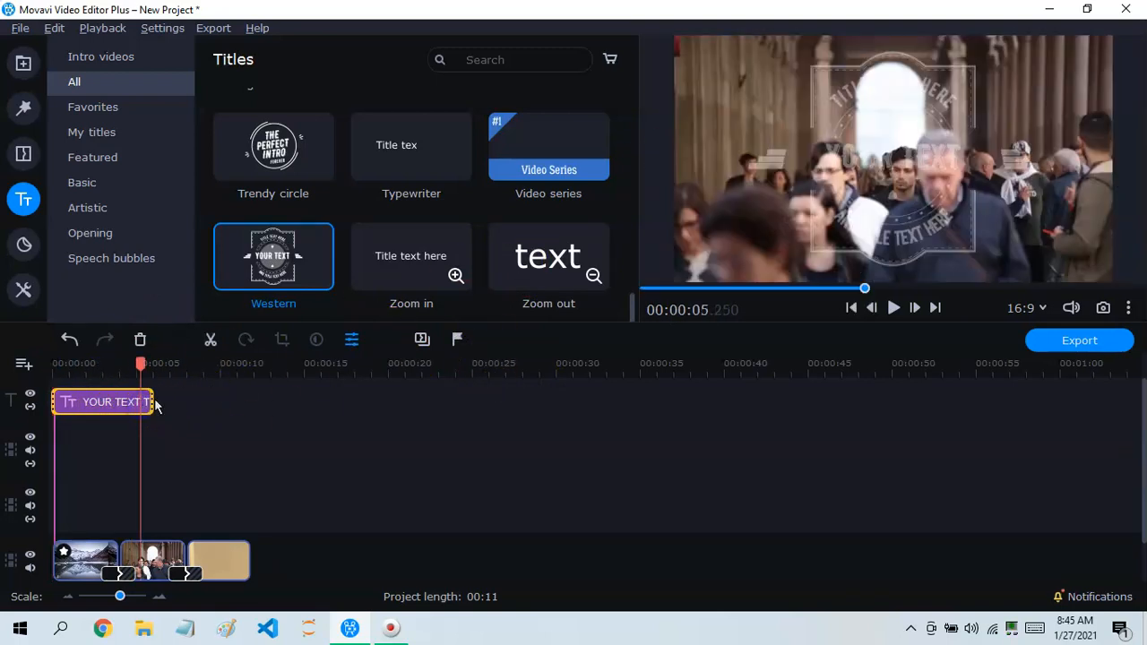
pyautogui.moveTo(151, 401); pyautogui.dragTo(121, 401)
pyautogui.click(119, 363)
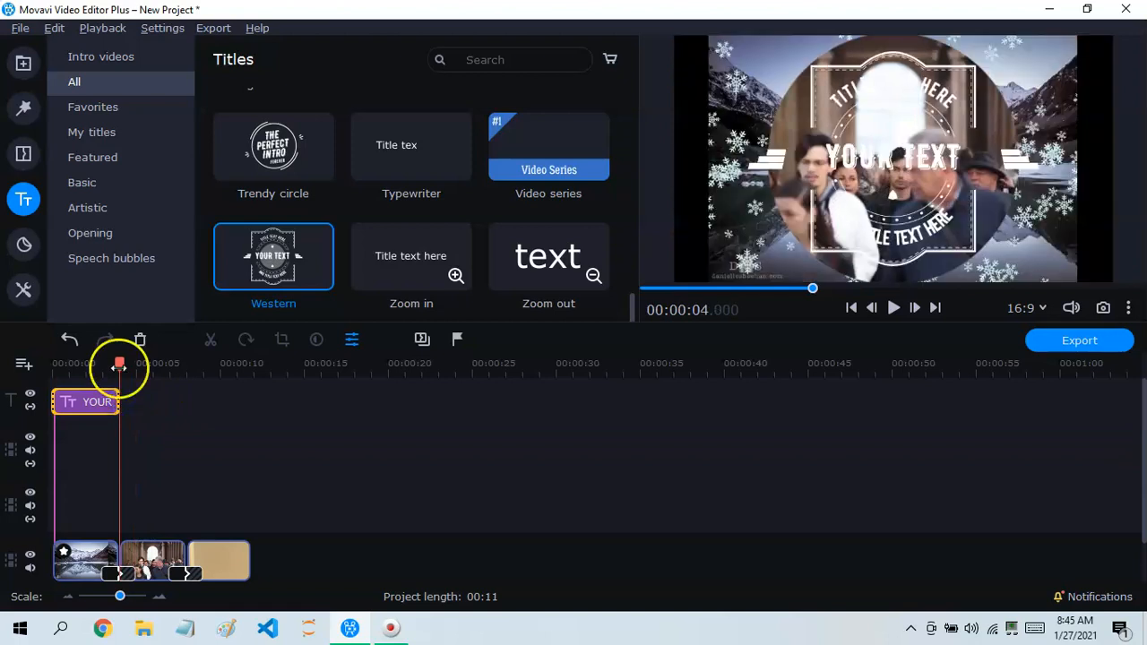
# Undo the Western title's trim and set its clip duration to 0:00:04:000 instead
pyautogui.click(78, 348)
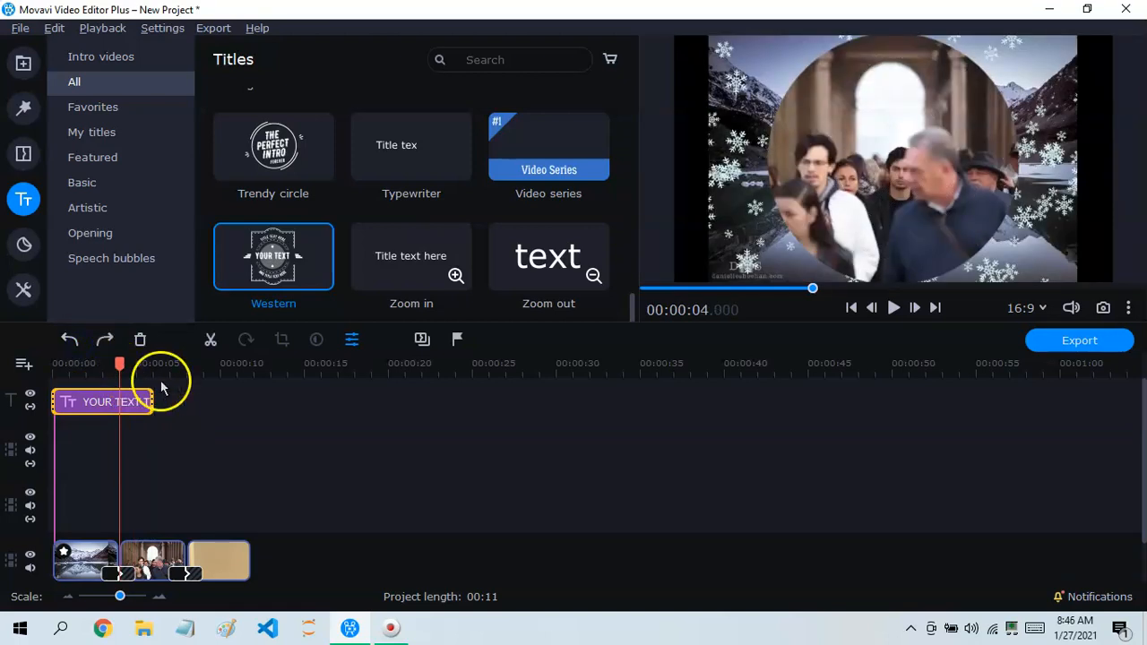
pyautogui.click(121, 401)
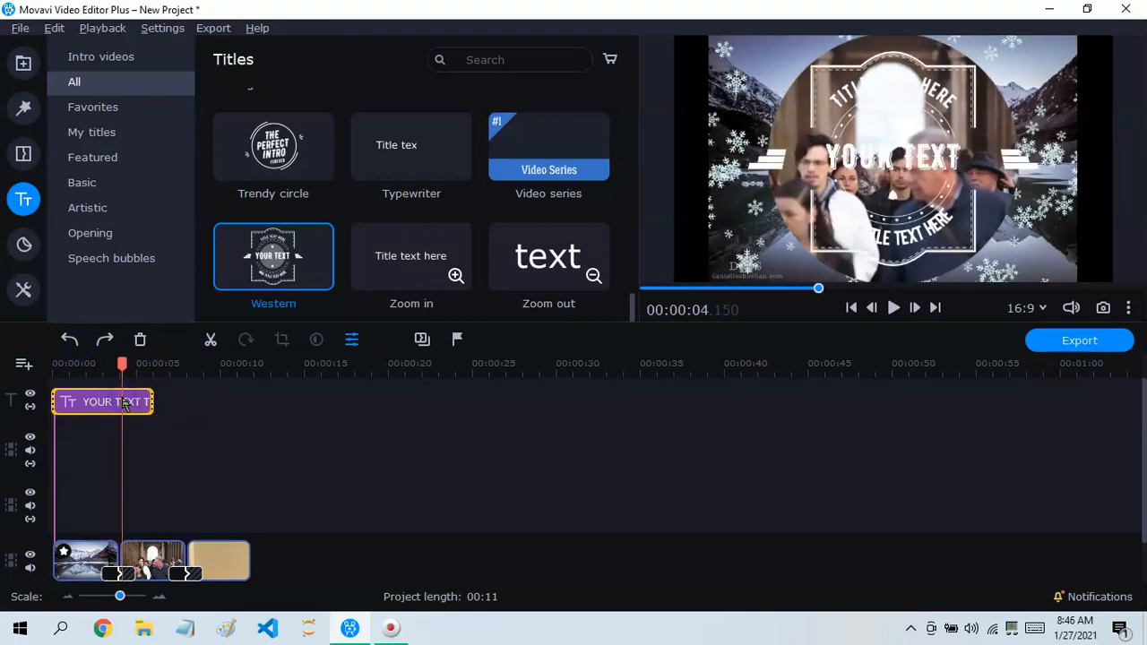
pyautogui.click(353, 338)
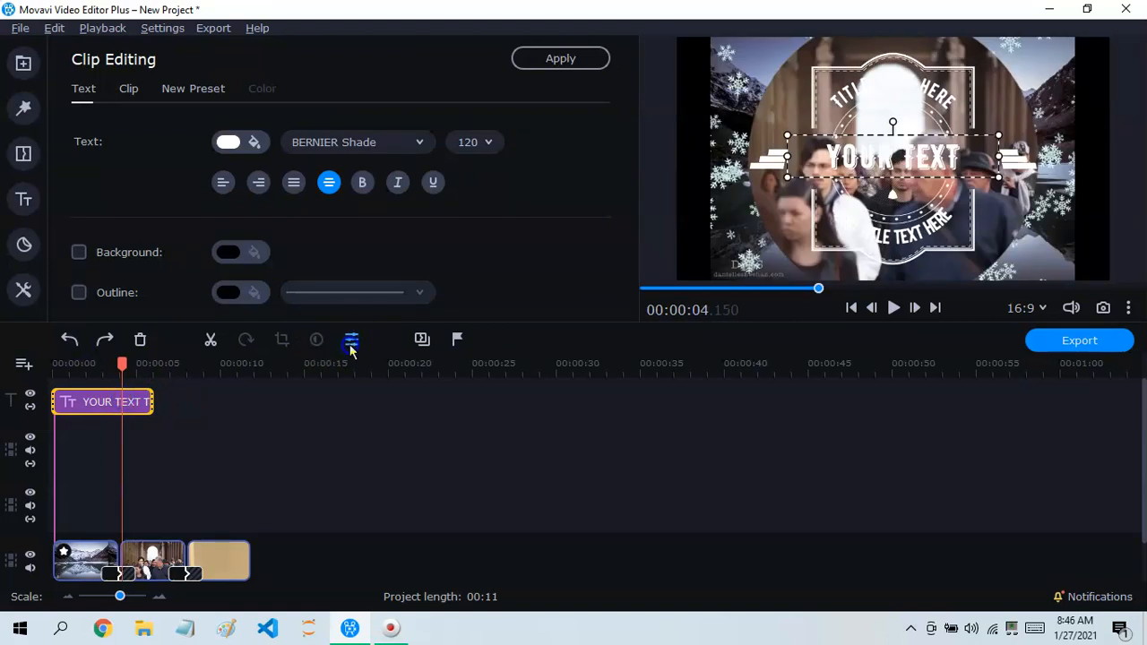
pyautogui.click(128, 89)
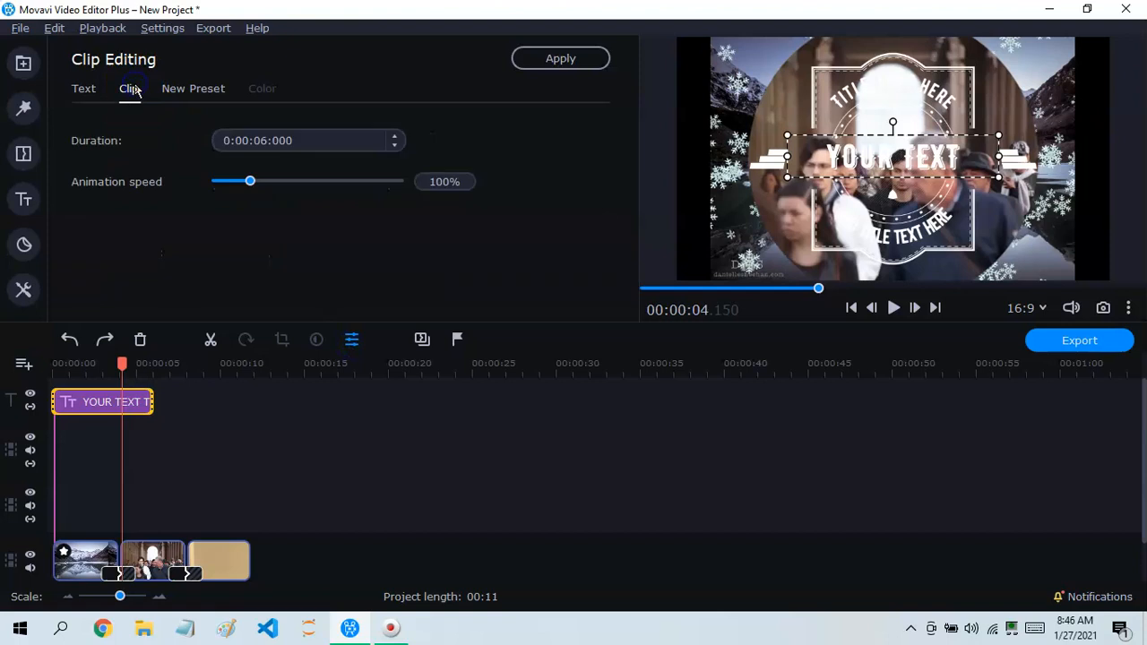
pyautogui.click(395, 144)
pyautogui.click(397, 144)
pyautogui.click(397, 144)
pyautogui.click(396, 144)
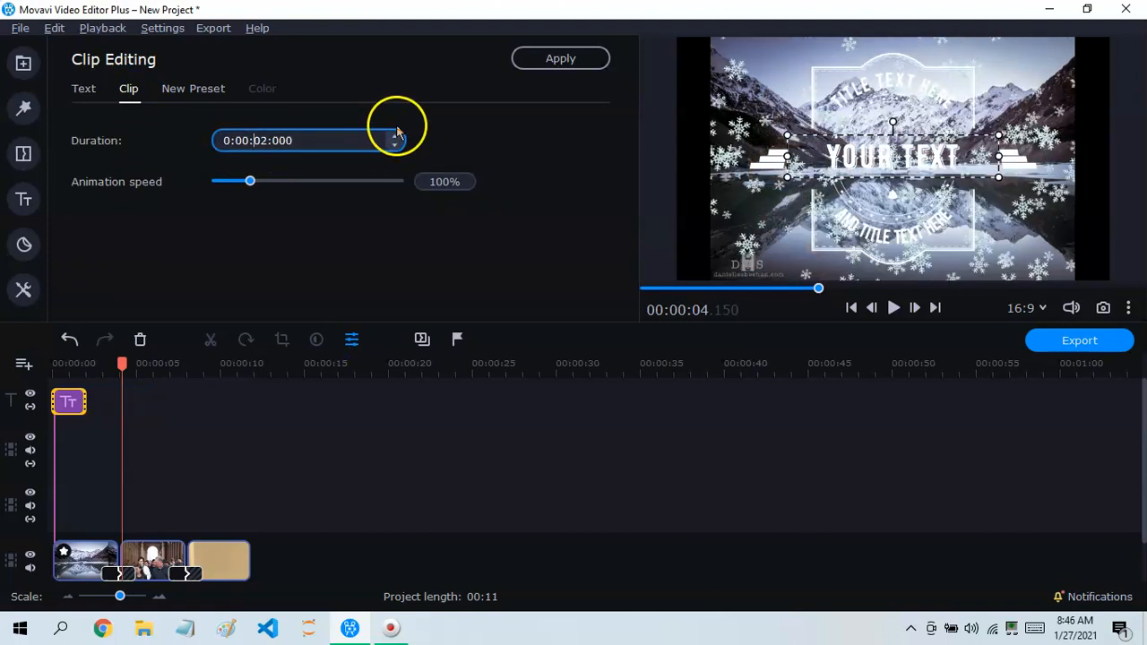
pyautogui.click(395, 140)
pyautogui.click(395, 140)
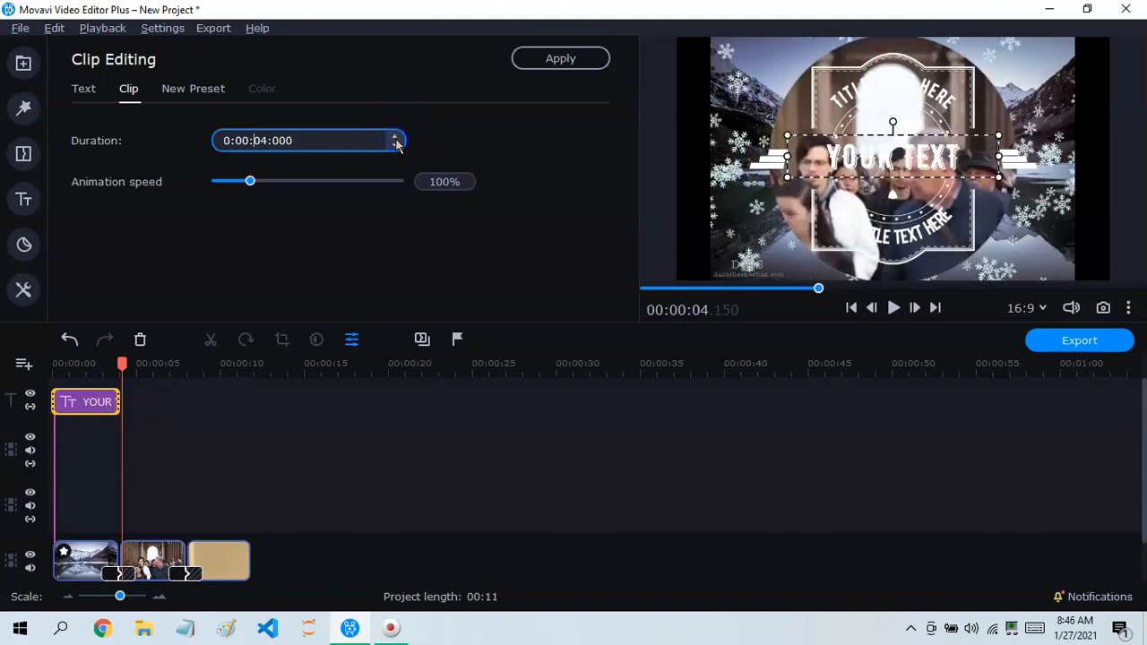
# Play the project from about 2 seconds, and again from the start, to preview the title animation
pyautogui.click(84, 88)
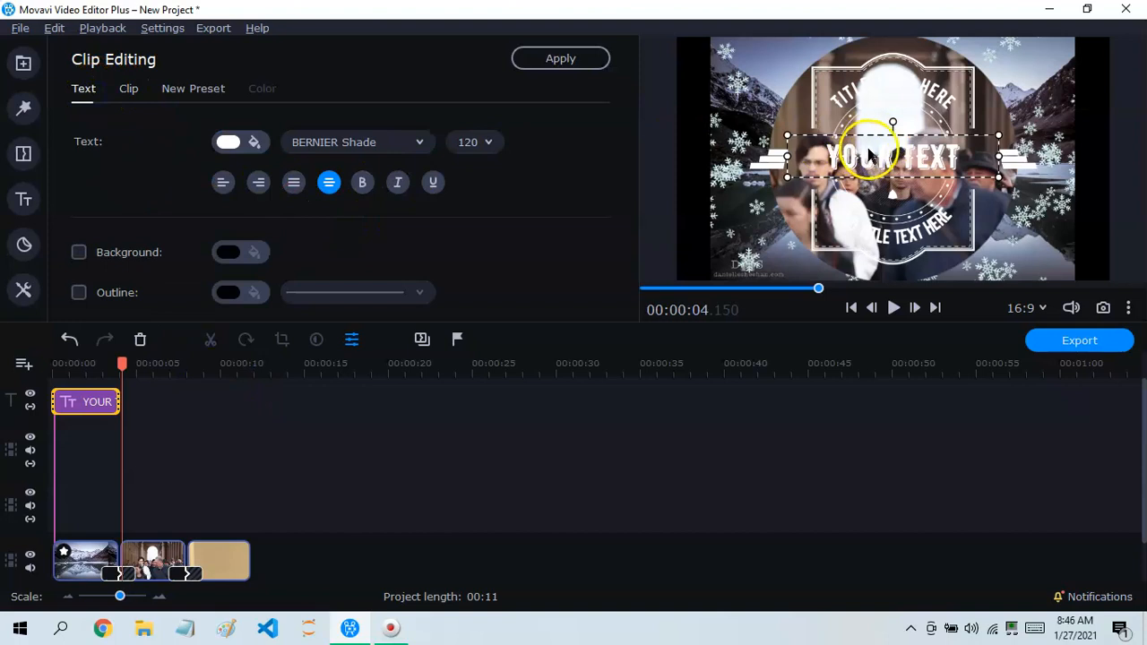
pyautogui.click(276, 462)
pyautogui.moveTo(122, 364); pyautogui.dragTo(89, 364)
pyautogui.click(890, 307)
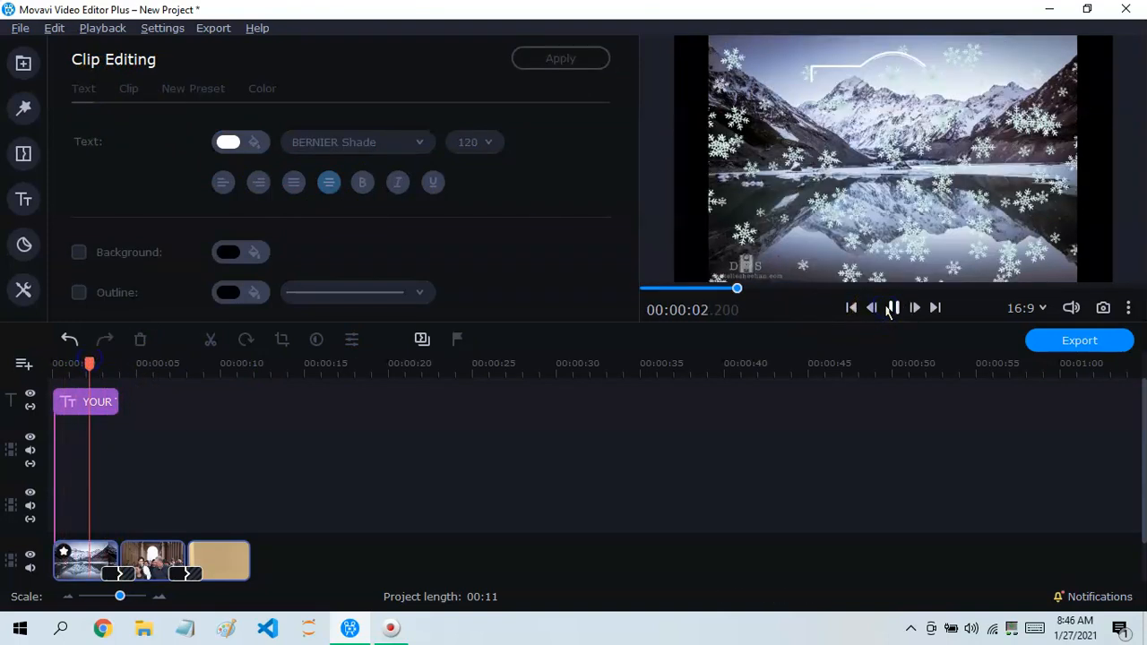
pyautogui.click(895, 308)
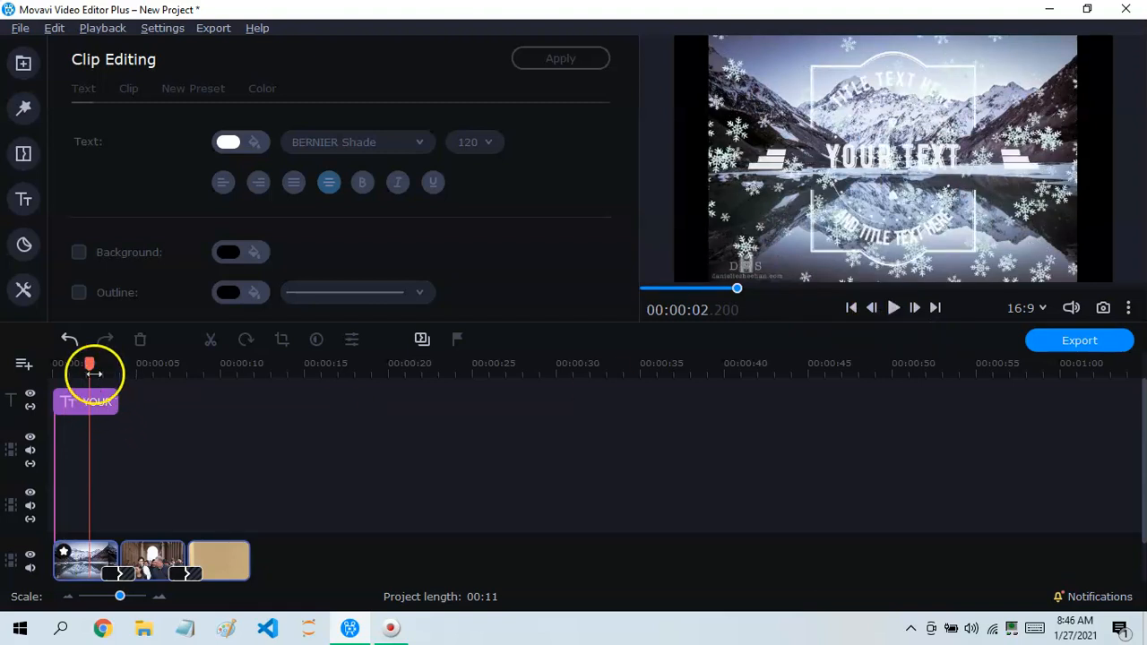
pyautogui.moveTo(90, 364); pyautogui.dragTo(12, 367)
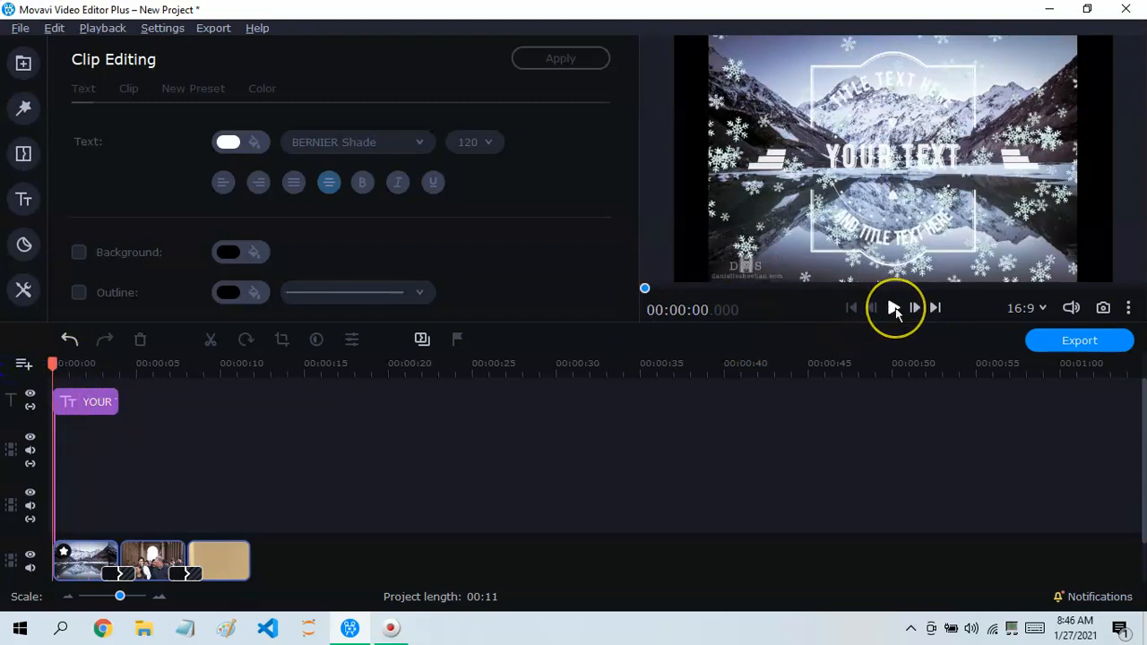
pyautogui.click(894, 308)
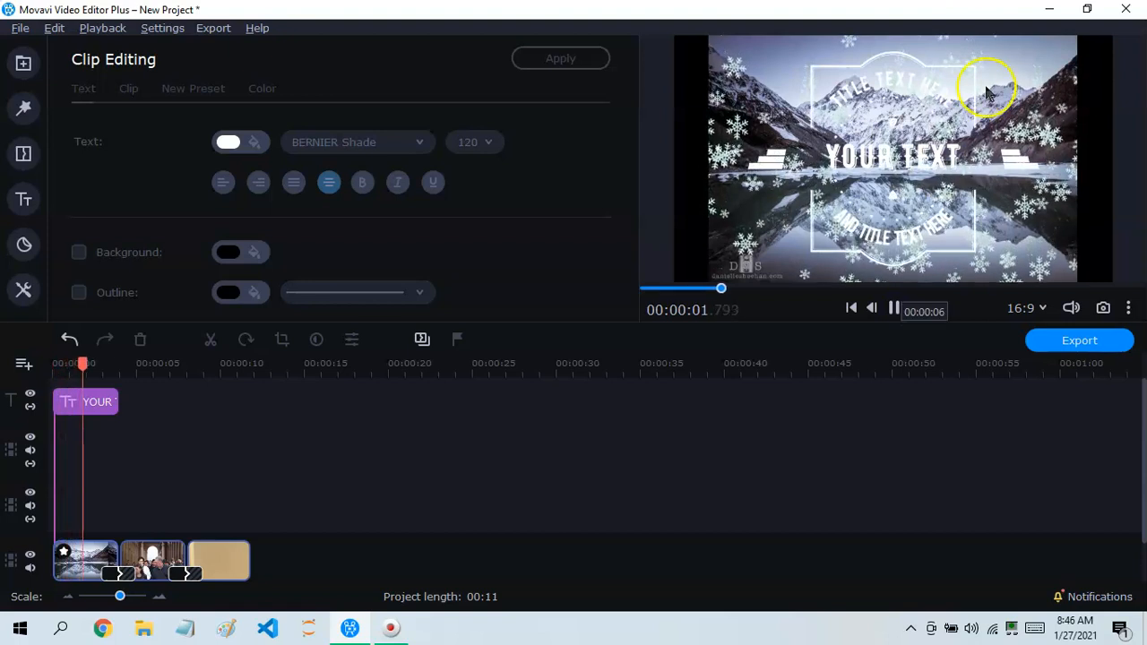
pyautogui.click(893, 309)
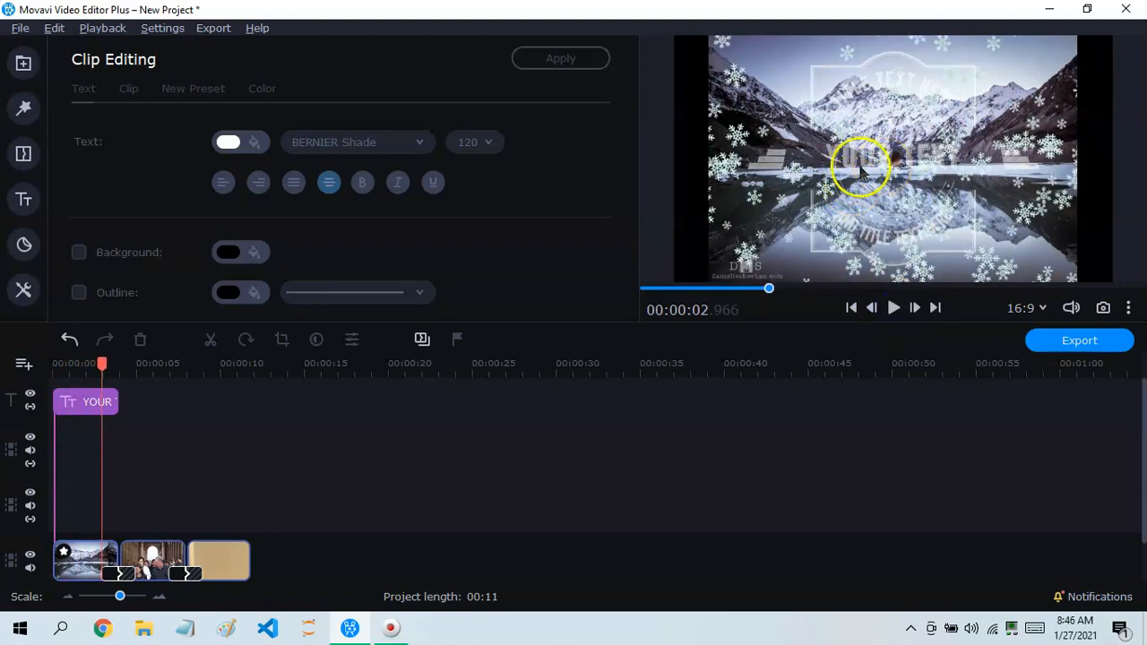
# Replace the title's central YOUR TEXT line with "MY JOURNEY"
pyautogui.click(79, 402)
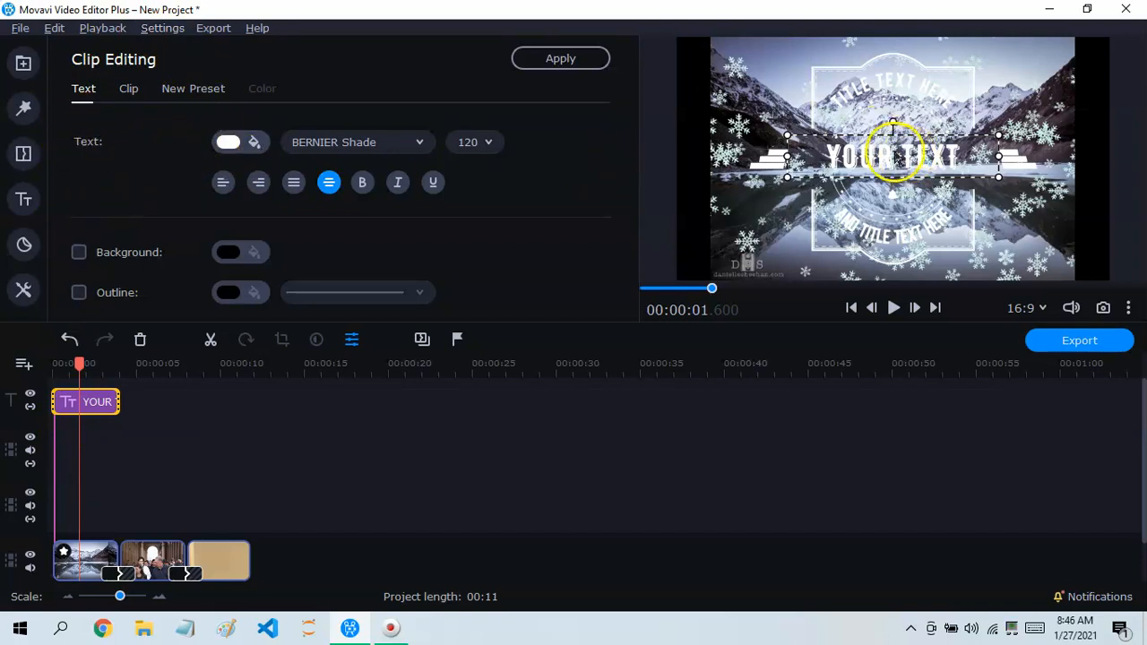
pyautogui.doubleClick(890, 156)
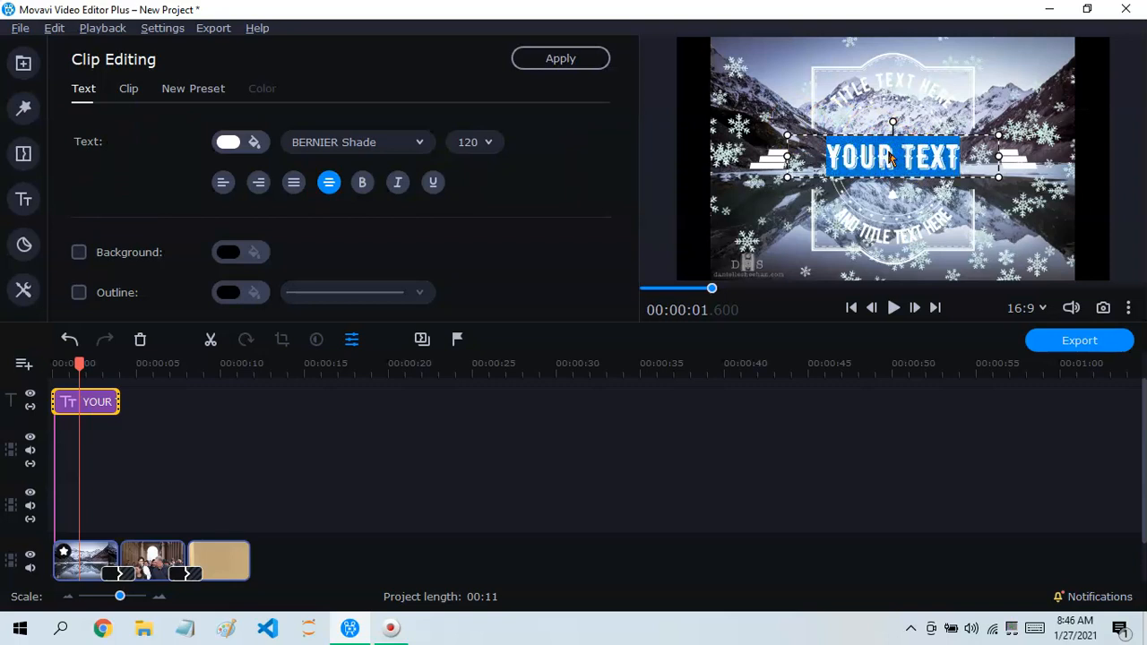
pyautogui.press('Delete')
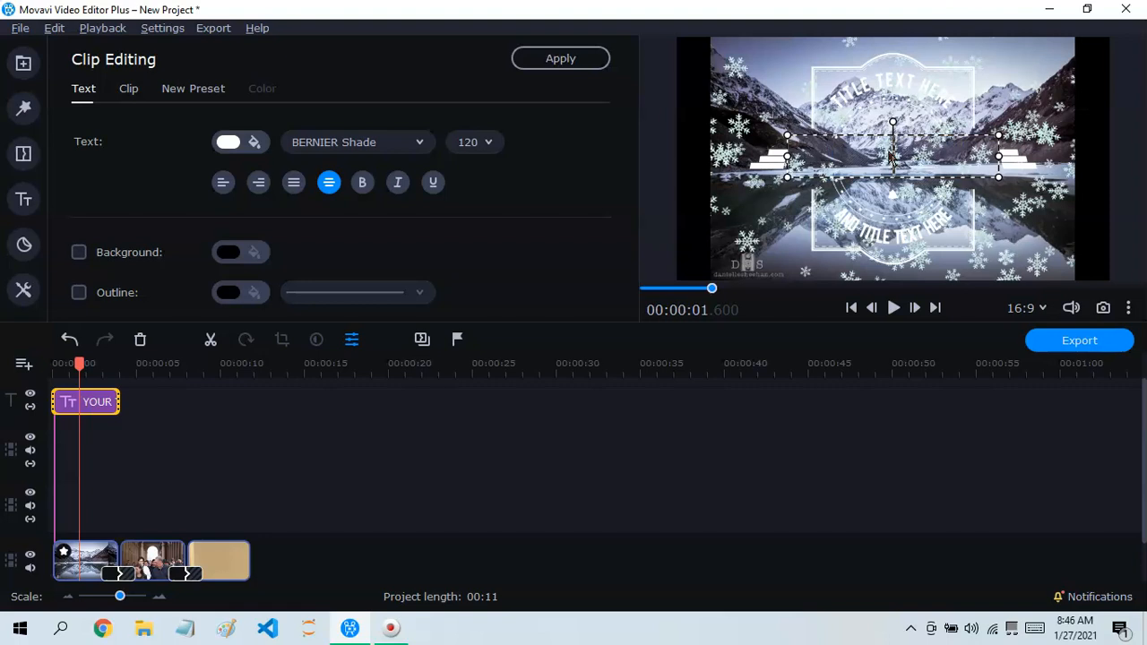
pyautogui.write('MY JOURNEY')
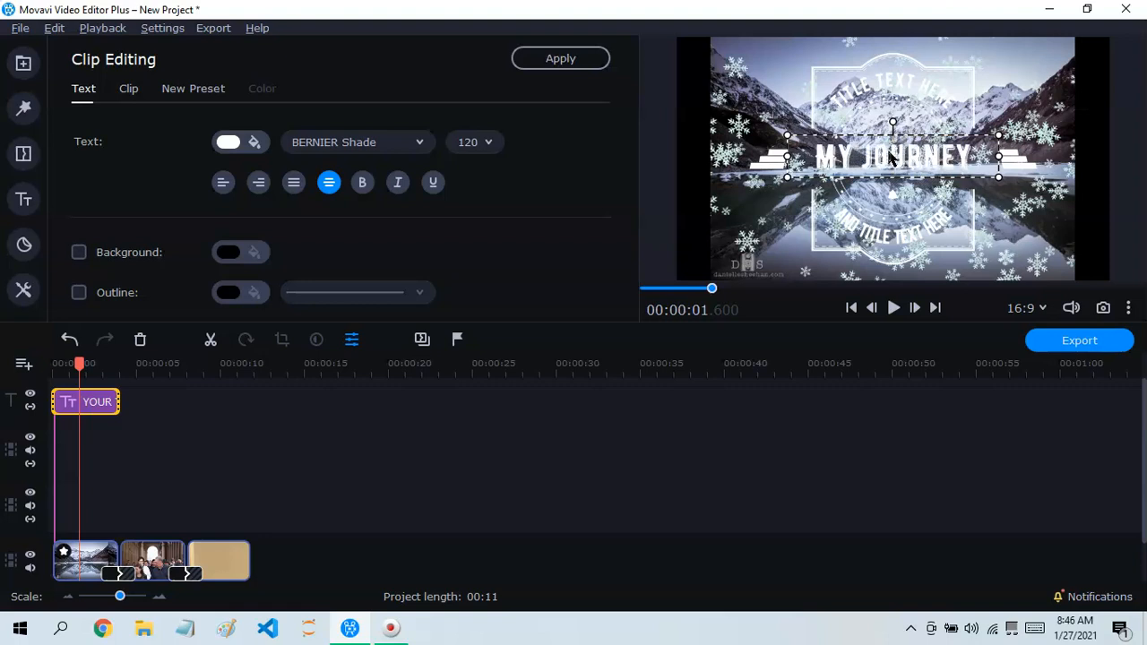
pyautogui.click(714, 287)
pyautogui.click(642, 456)
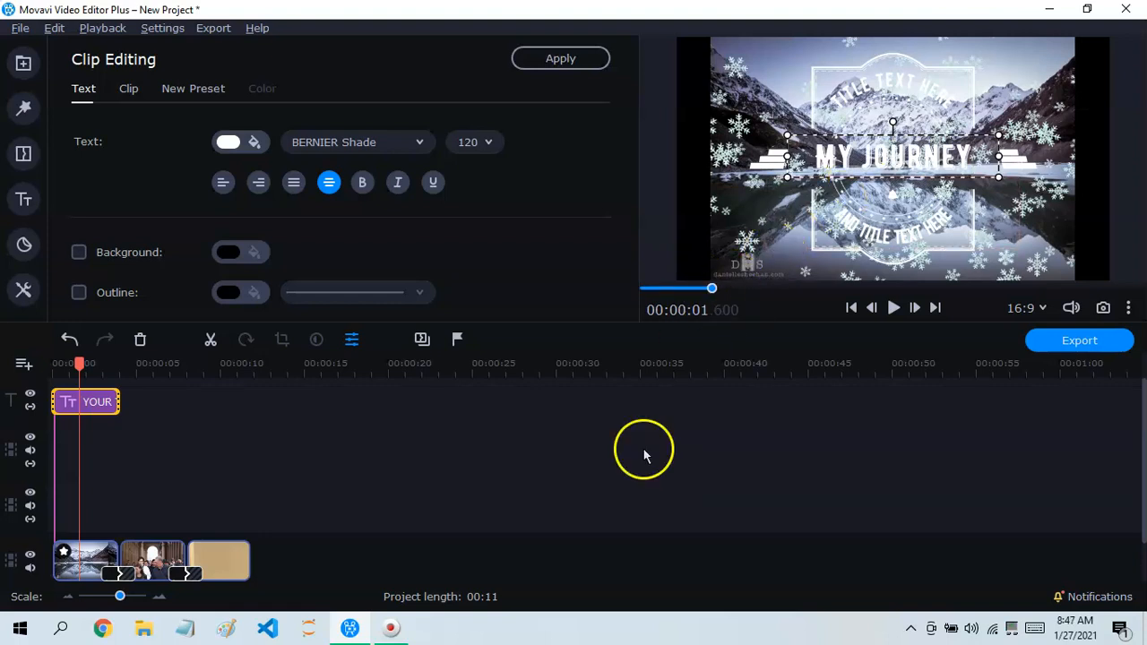
# Change the color of the whole MY JOURNEY line to black (#000000)
pyautogui.click(873, 170)
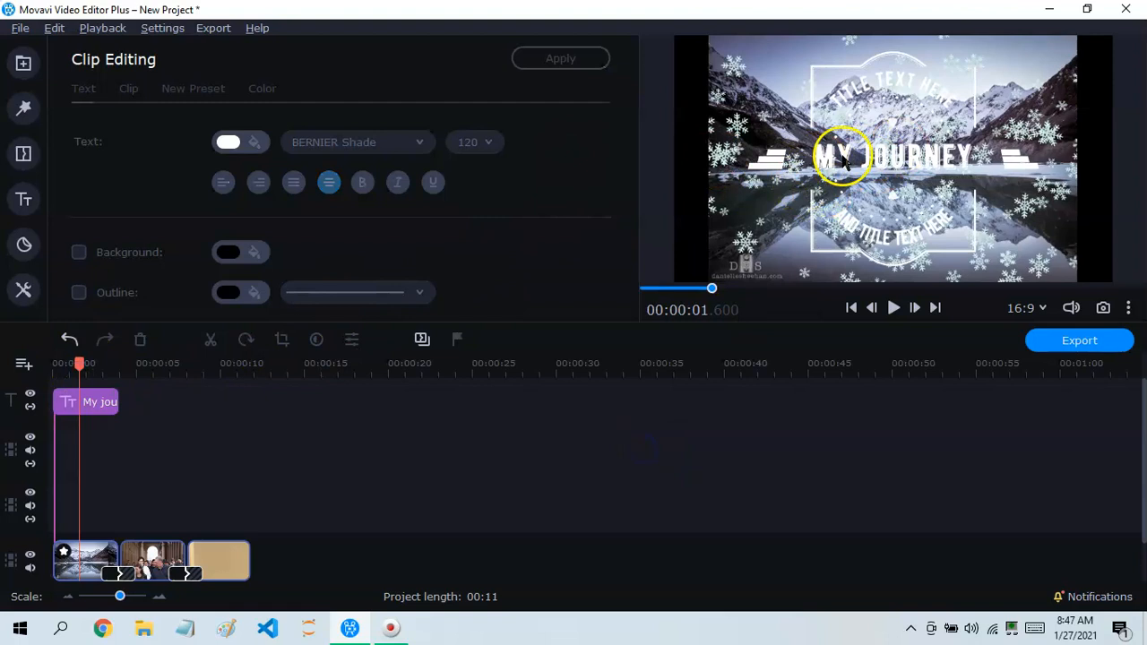
pyautogui.doubleClick(866, 165)
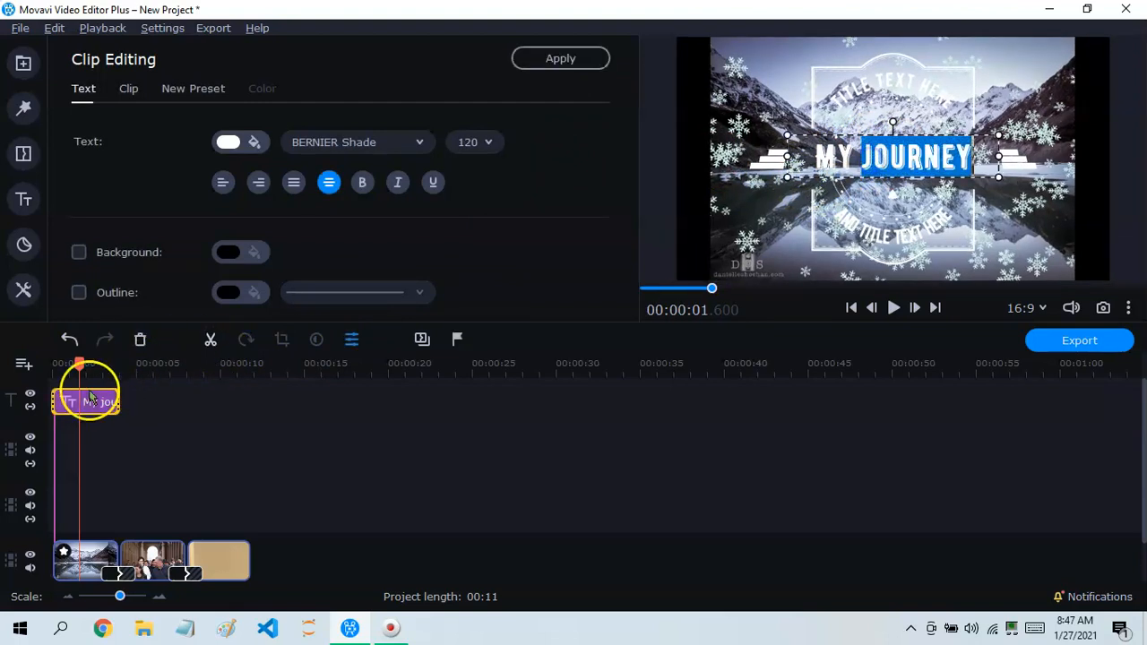
pyautogui.tripleClick(865, 157)
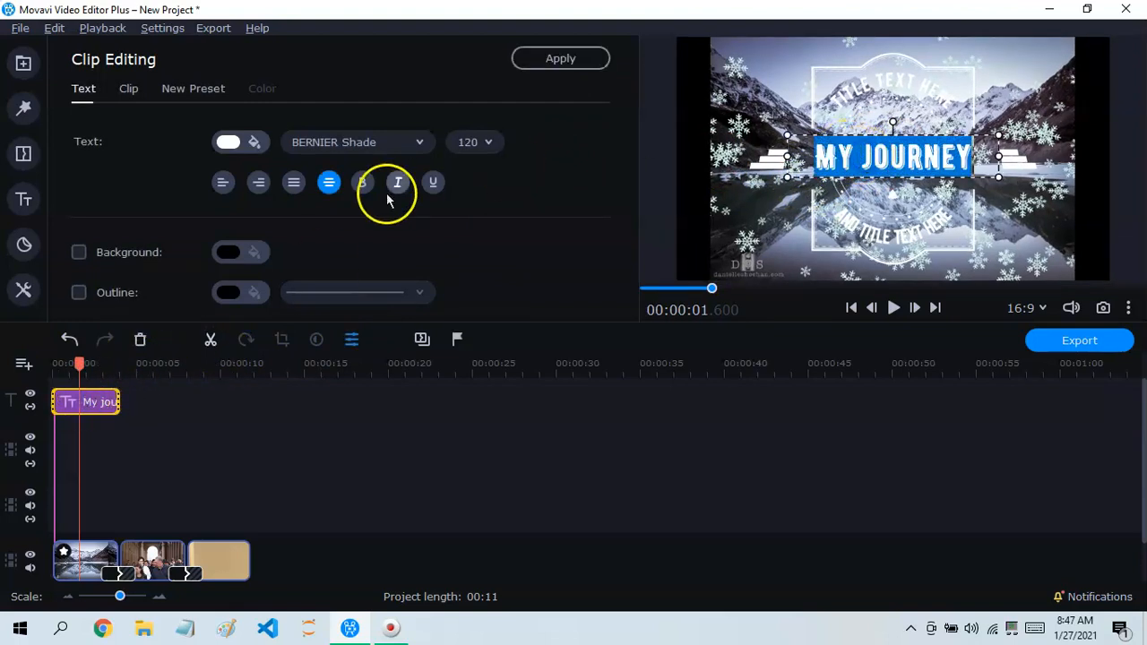
pyautogui.click(251, 142)
pyautogui.click(402, 220)
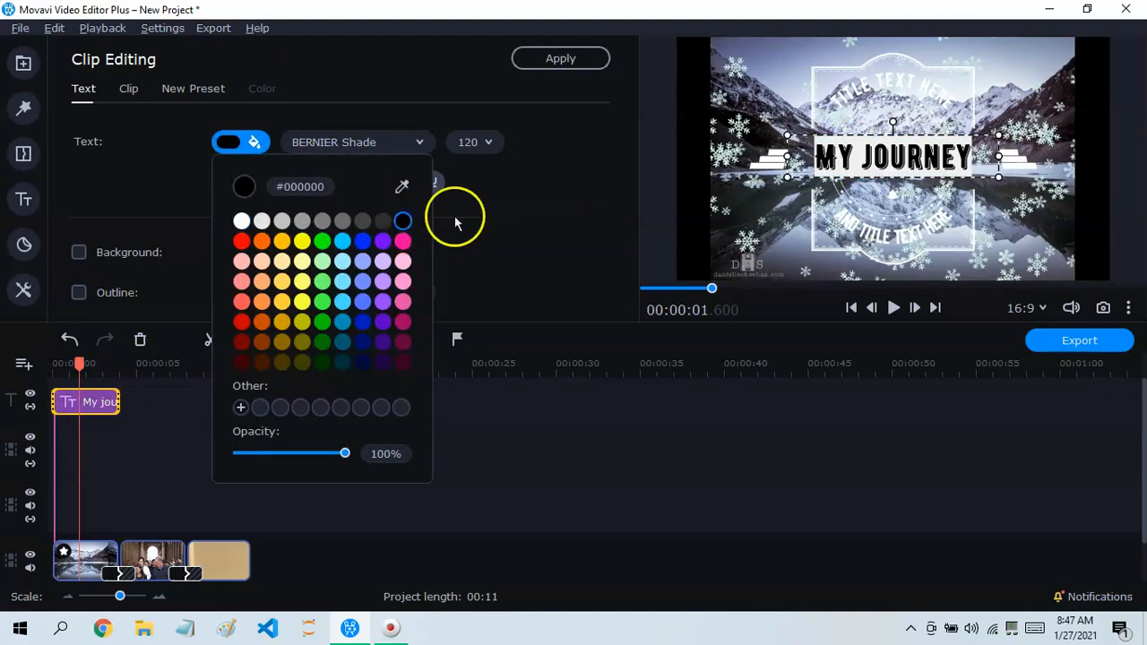
# Select the whole MY JOURNEY line and color it bright yellow after trying red and amber (#ffc000)
pyautogui.click(909, 168)
pyautogui.doubleClick(914, 169)
pyautogui.click(898, 169)
pyautogui.tripleClick(903, 168)
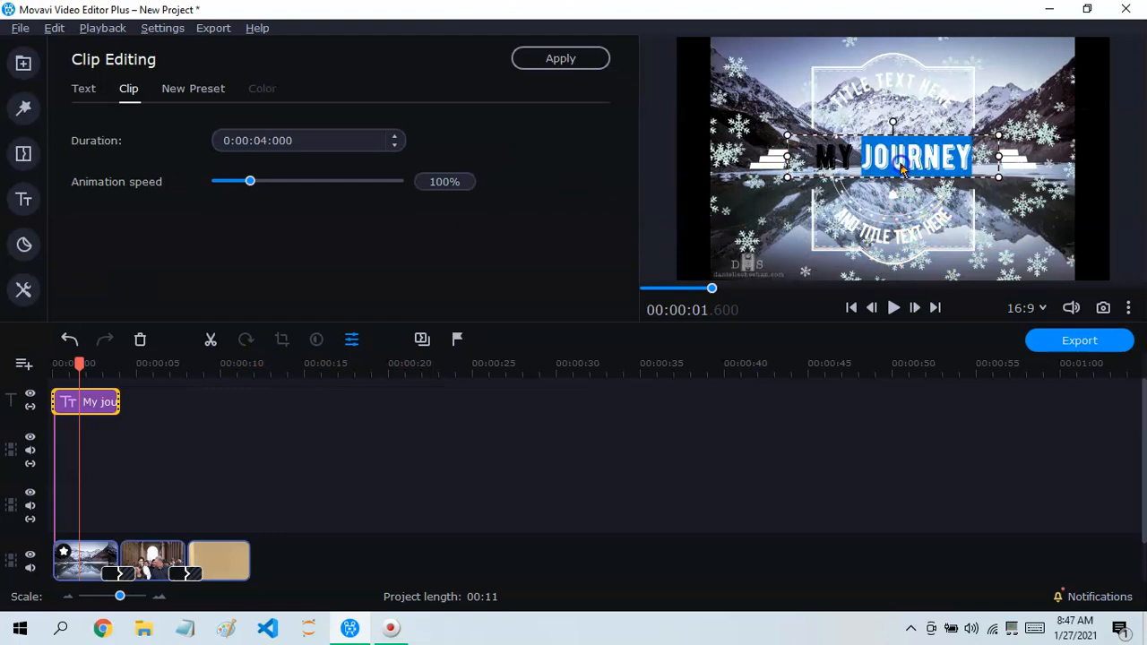
pyautogui.click(95, 87)
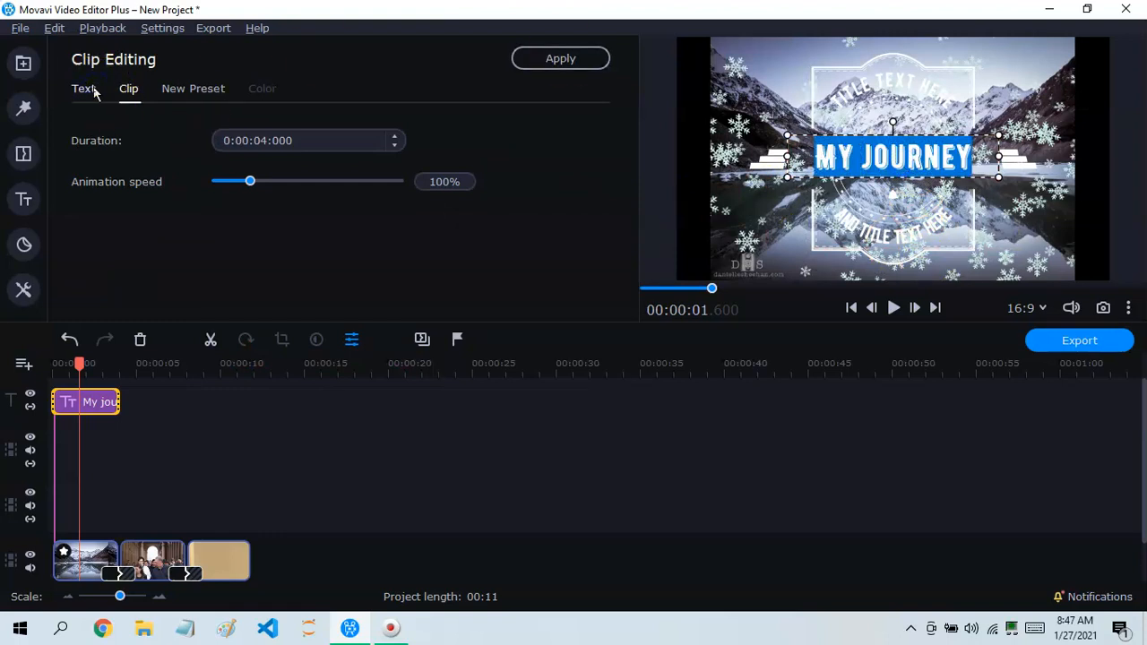
pyautogui.click(256, 142)
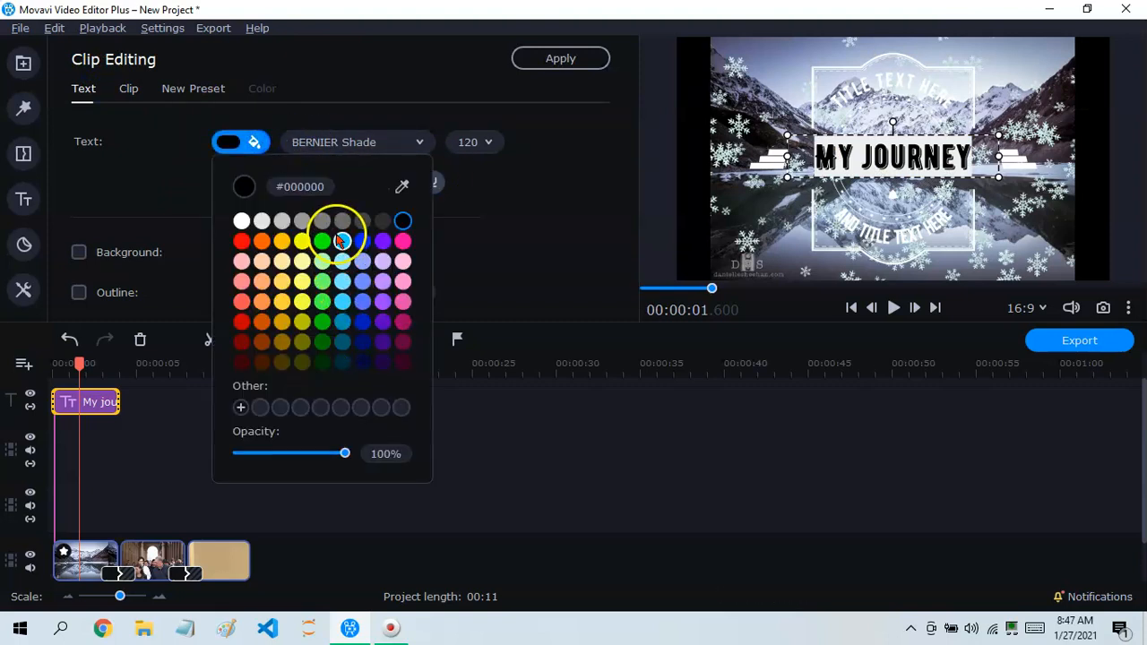
pyautogui.click(241, 240)
pyautogui.click(282, 241)
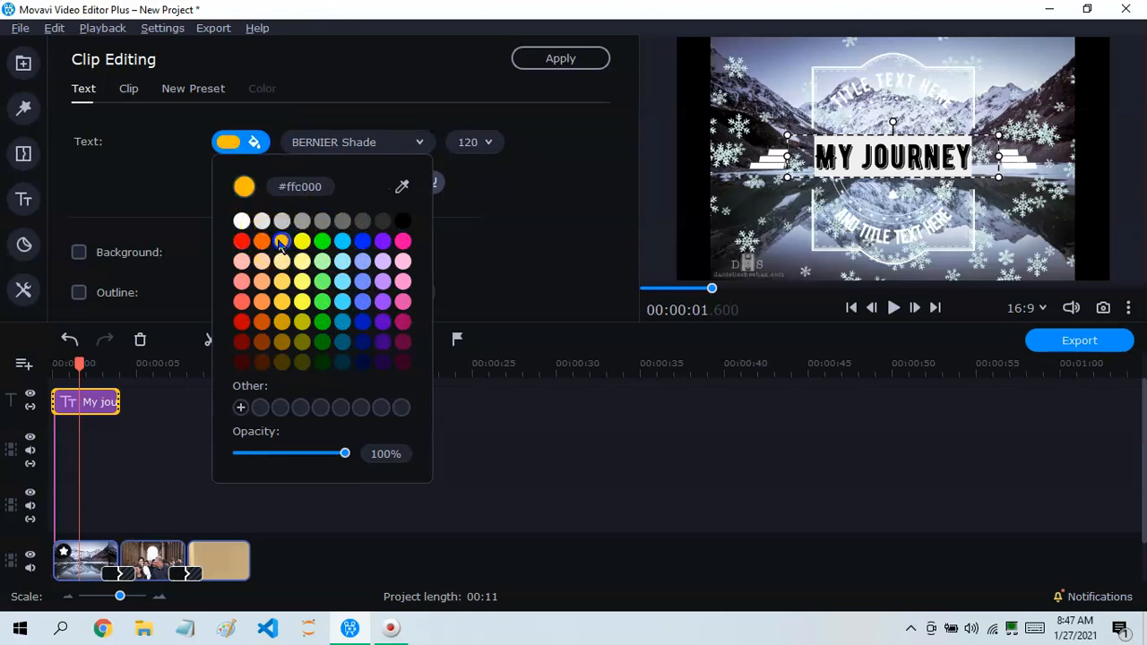
pyautogui.click(301, 241)
pyautogui.click(516, 222)
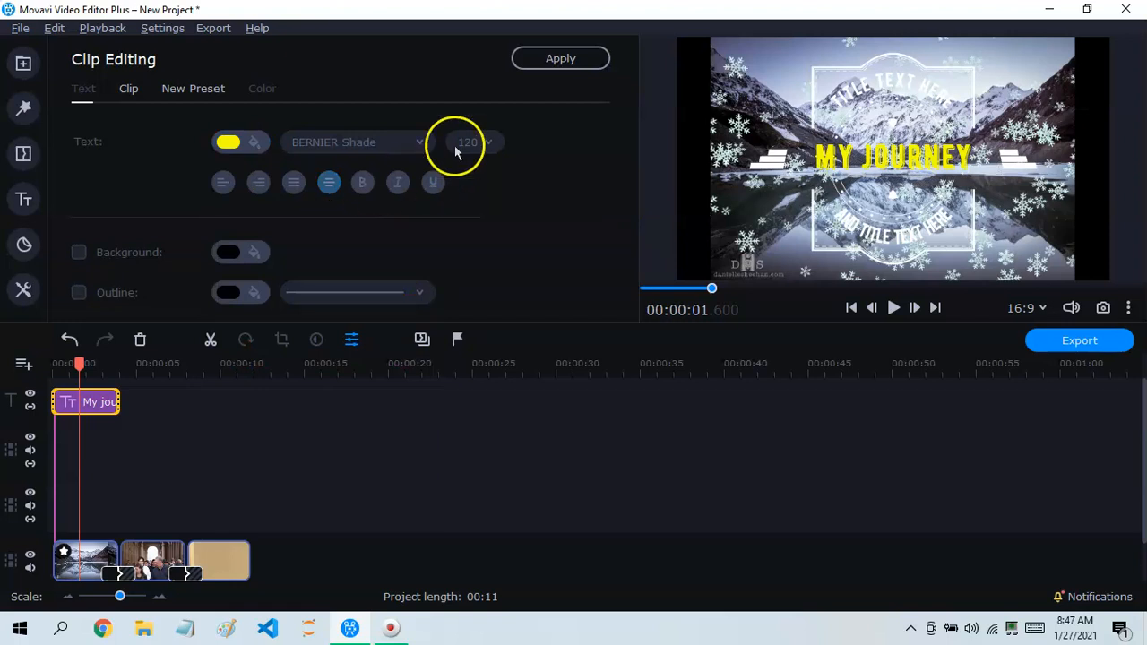
# Replace the title's upper TITLE TEXT HERE line with "MY DREAM", keeping the white color and the BERNIER Regular font
pyautogui.click(863, 83)
pyautogui.doubleClick(864, 83)
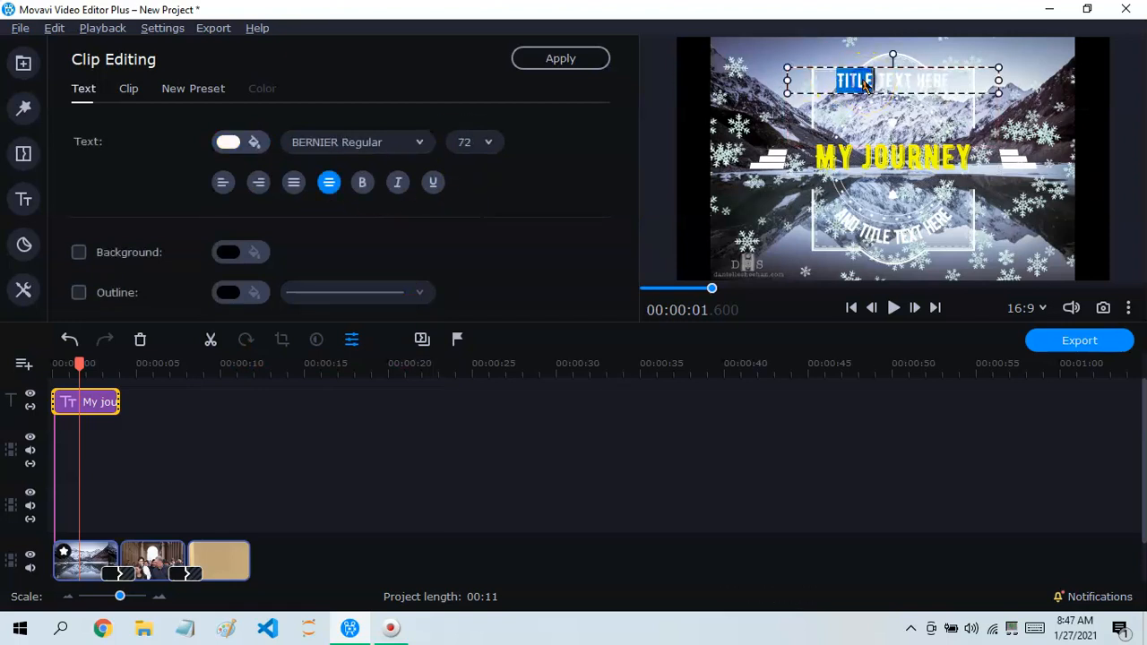
pyautogui.tripleClick(864, 83)
pyautogui.tripleClick(864, 84)
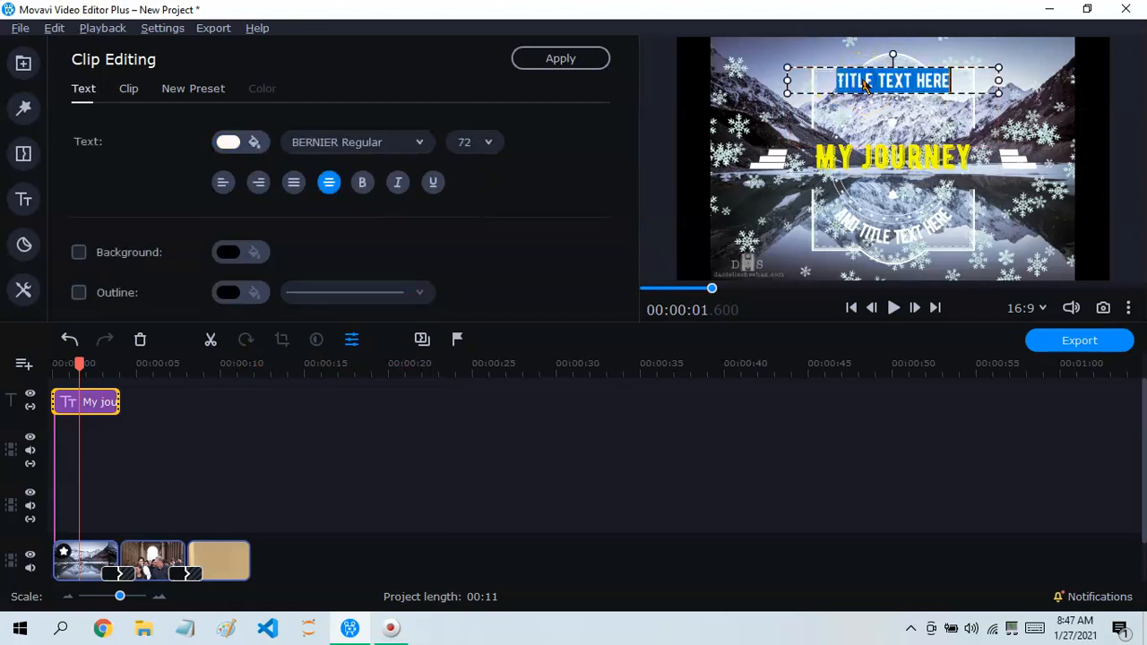
pyautogui.click(227, 142)
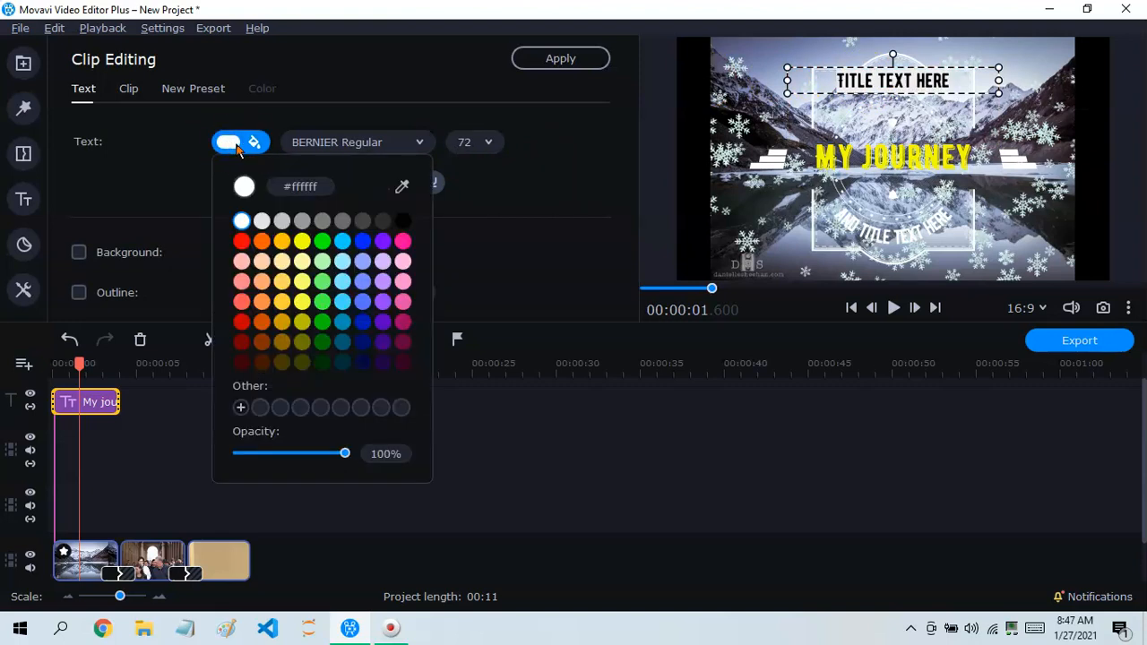
pyautogui.click(378, 146)
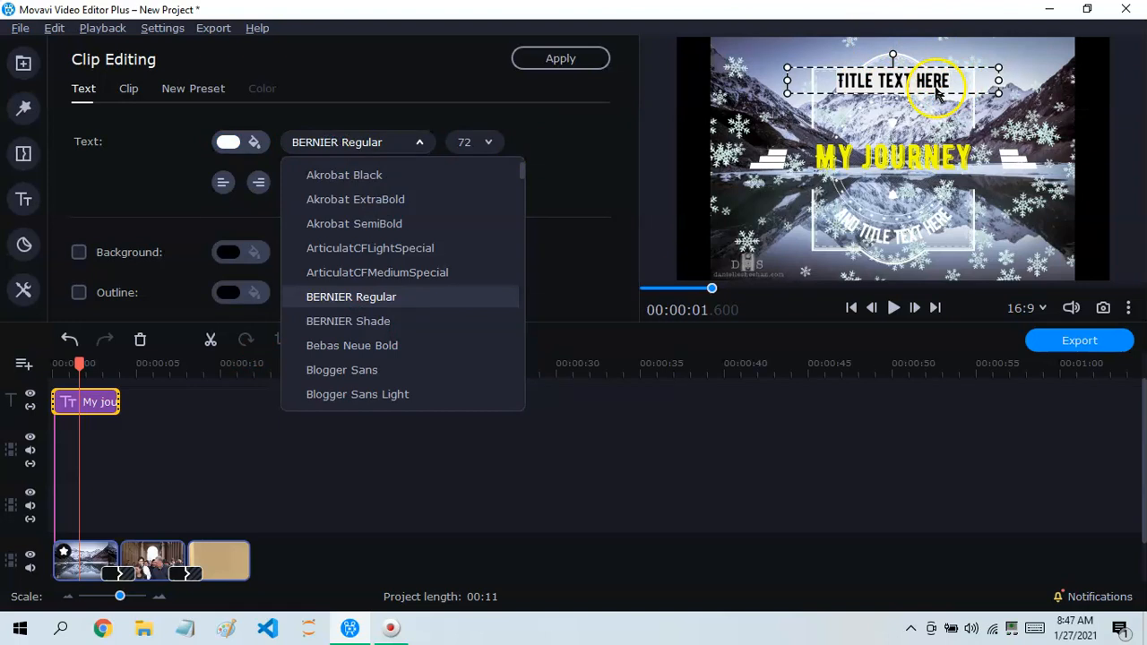
pyautogui.doubleClick(887, 77)
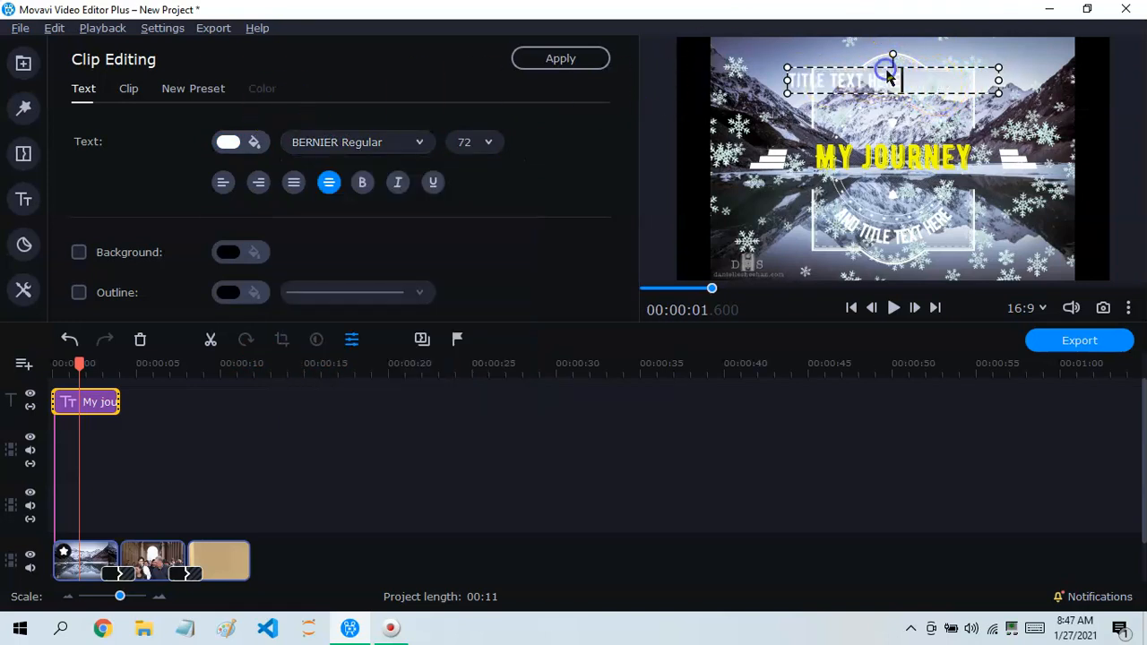
pyautogui.tripleClick(887, 78)
pyautogui.press('BackSpace')
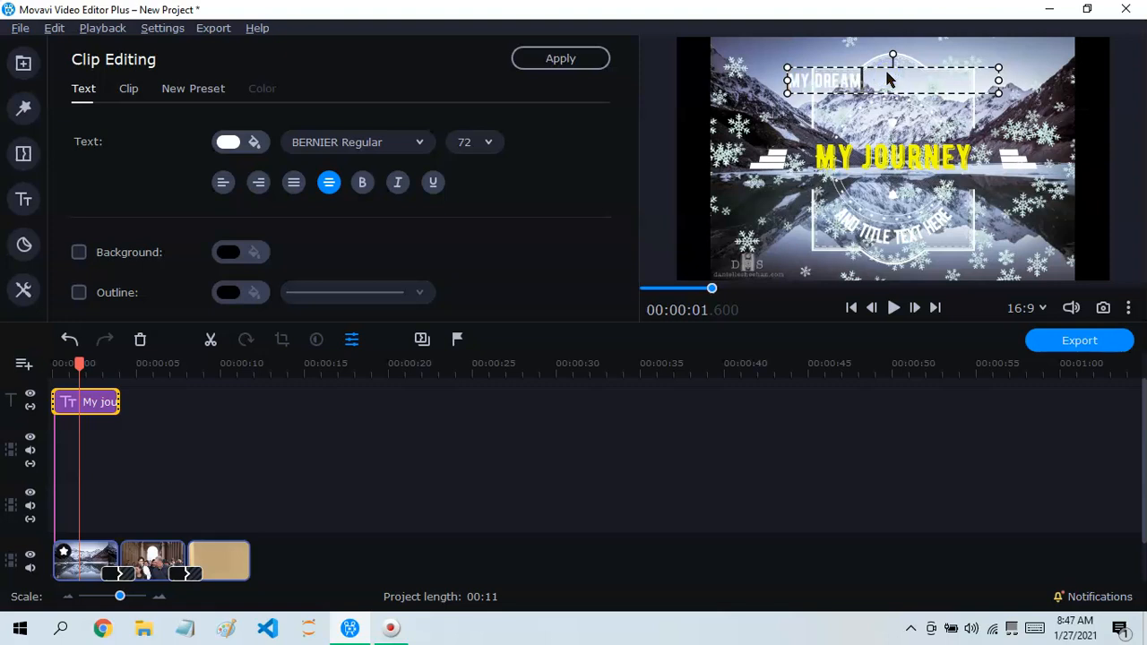
pyautogui.click(810, 76)
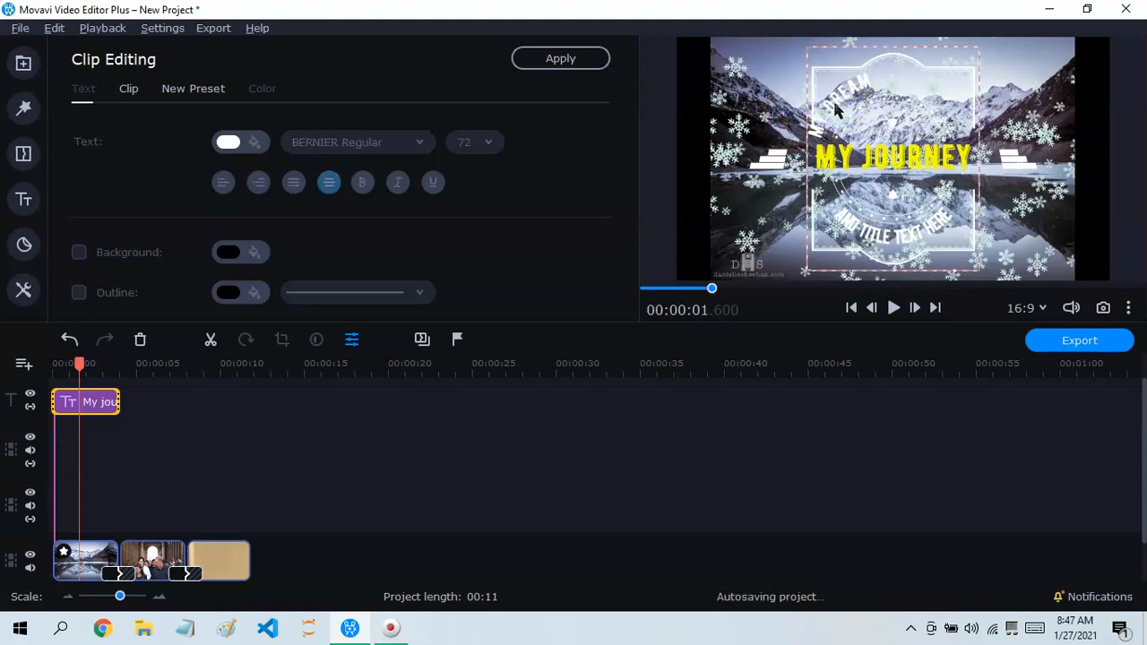
pyautogui.click(855, 100)
pyautogui.click(764, 92)
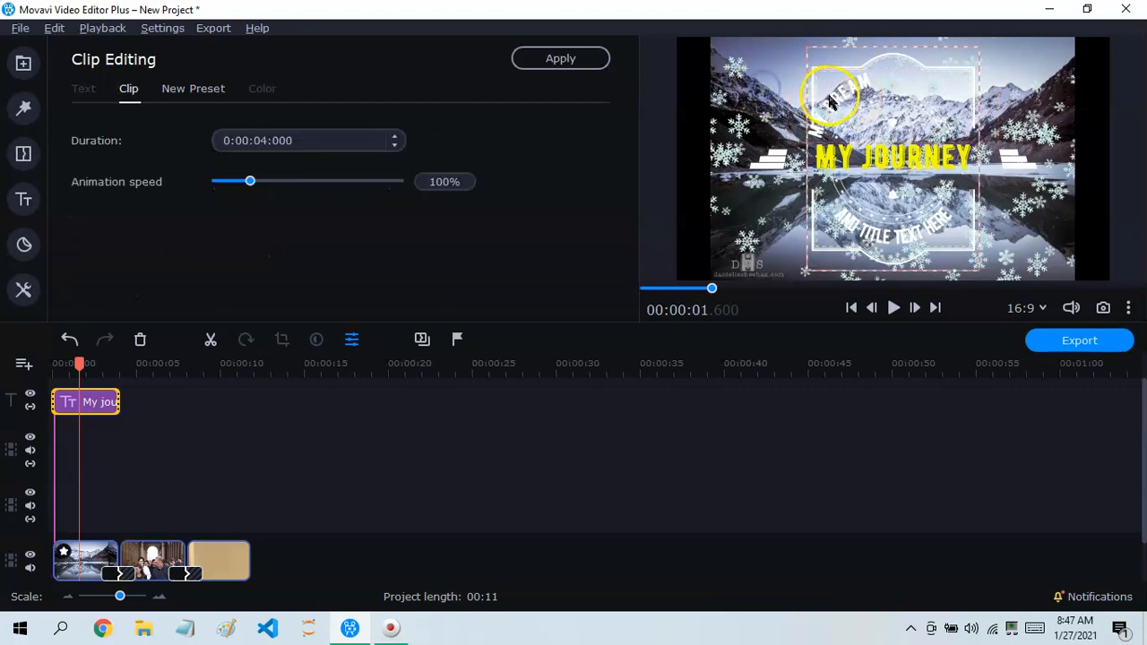
pyautogui.click(824, 205)
pyautogui.click(876, 246)
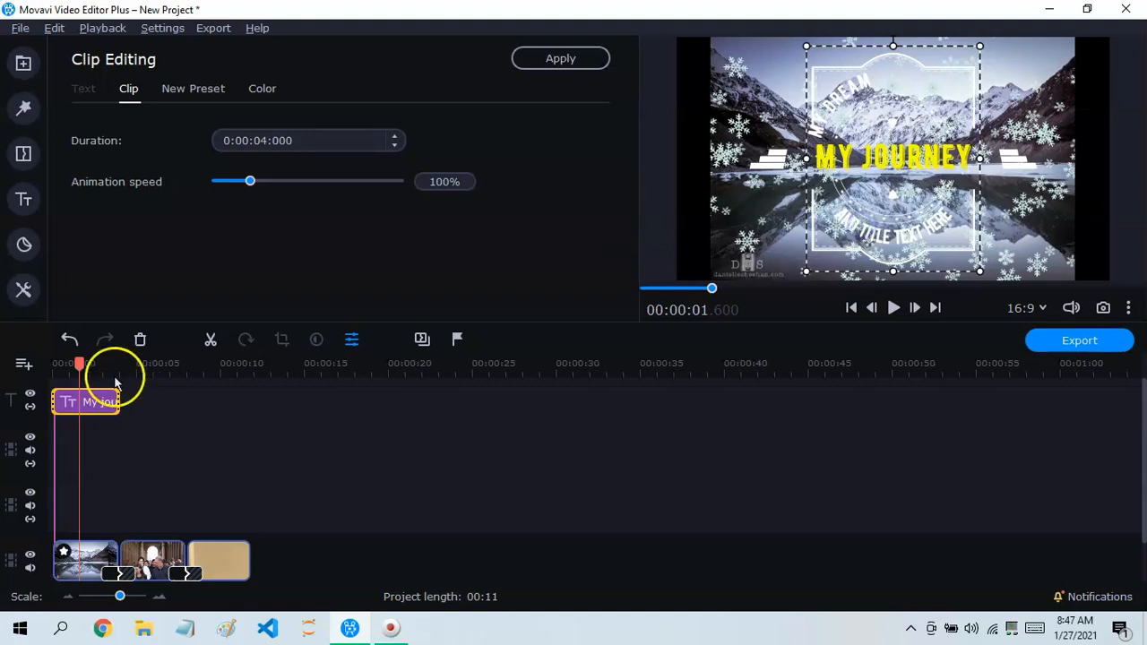
# Replace the title's lower AND TITLE TEXT HERE line with "WORLD CLASS"
pyautogui.click(63, 405)
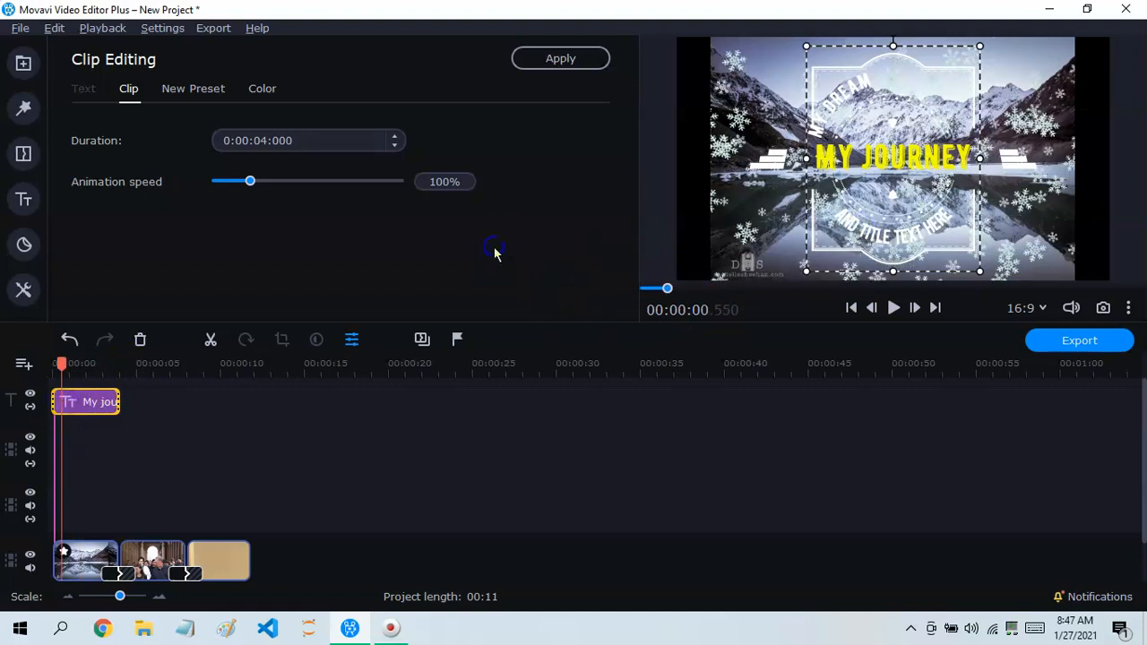
pyautogui.click(547, 438)
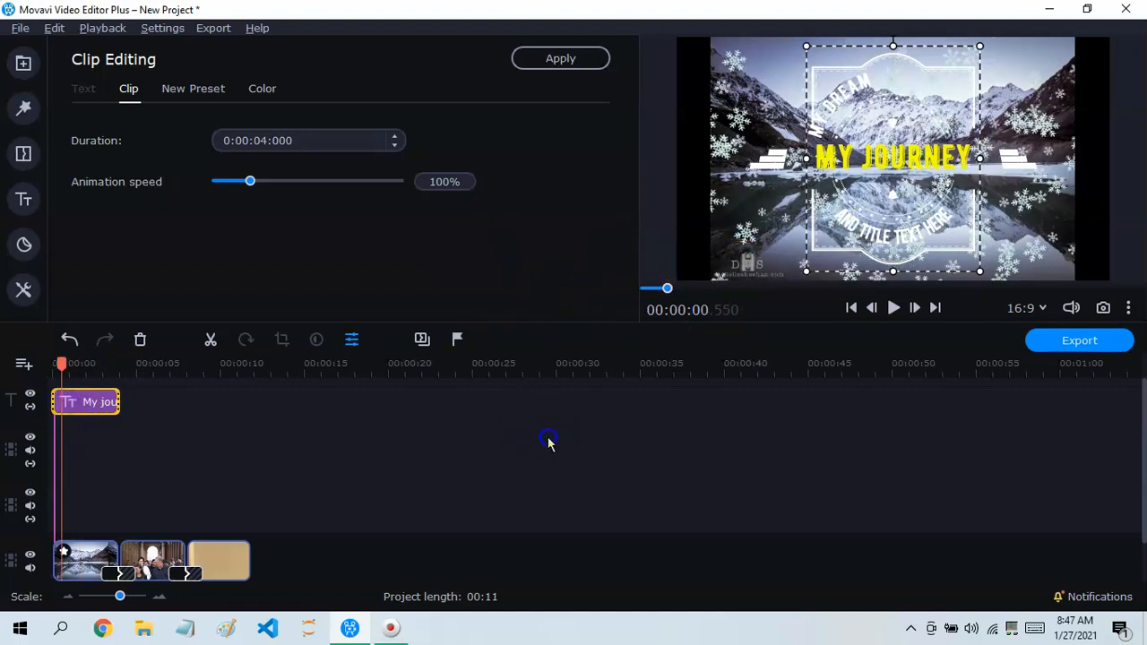
pyautogui.click(71, 410)
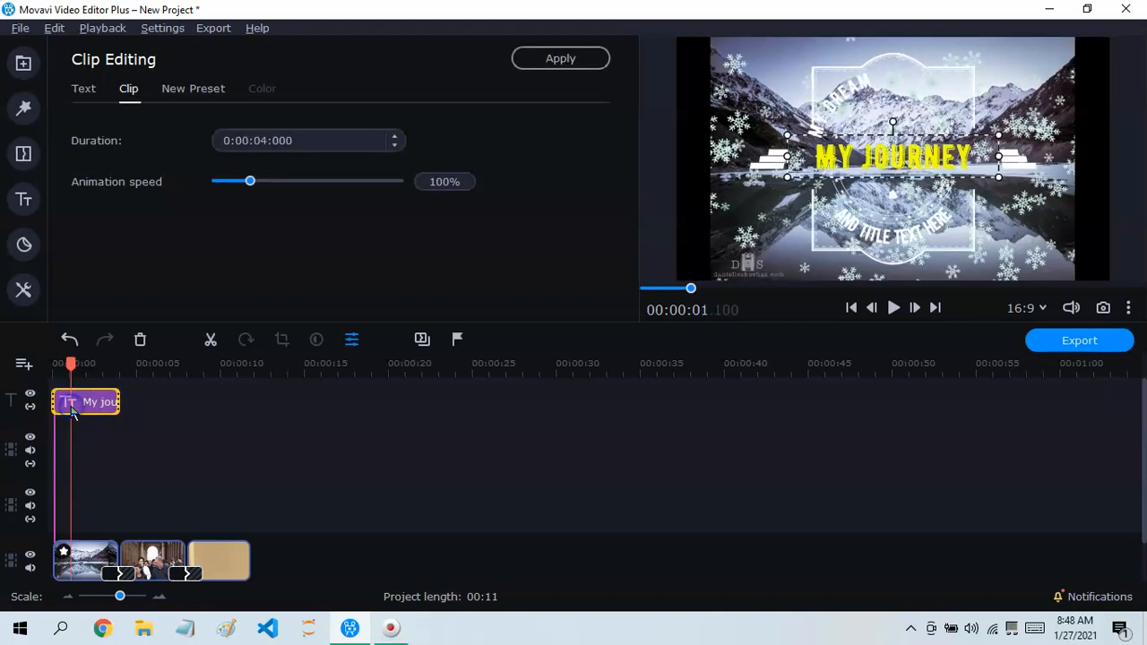
pyautogui.click(885, 244)
pyautogui.click(913, 231)
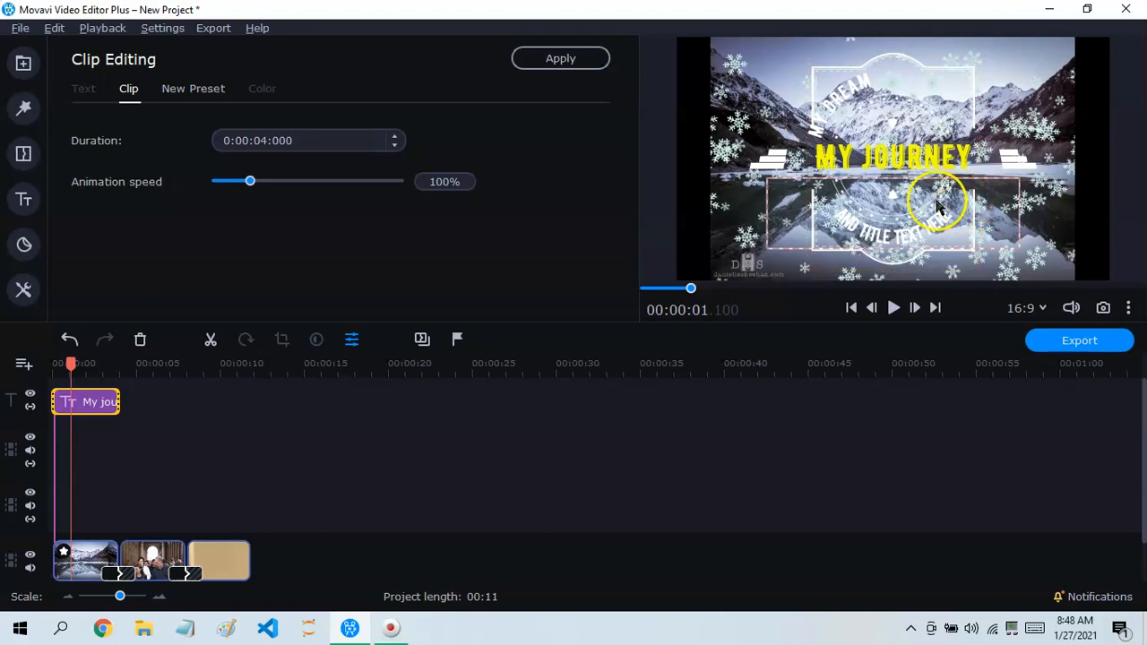
pyautogui.click(67, 405)
pyautogui.click(857, 136)
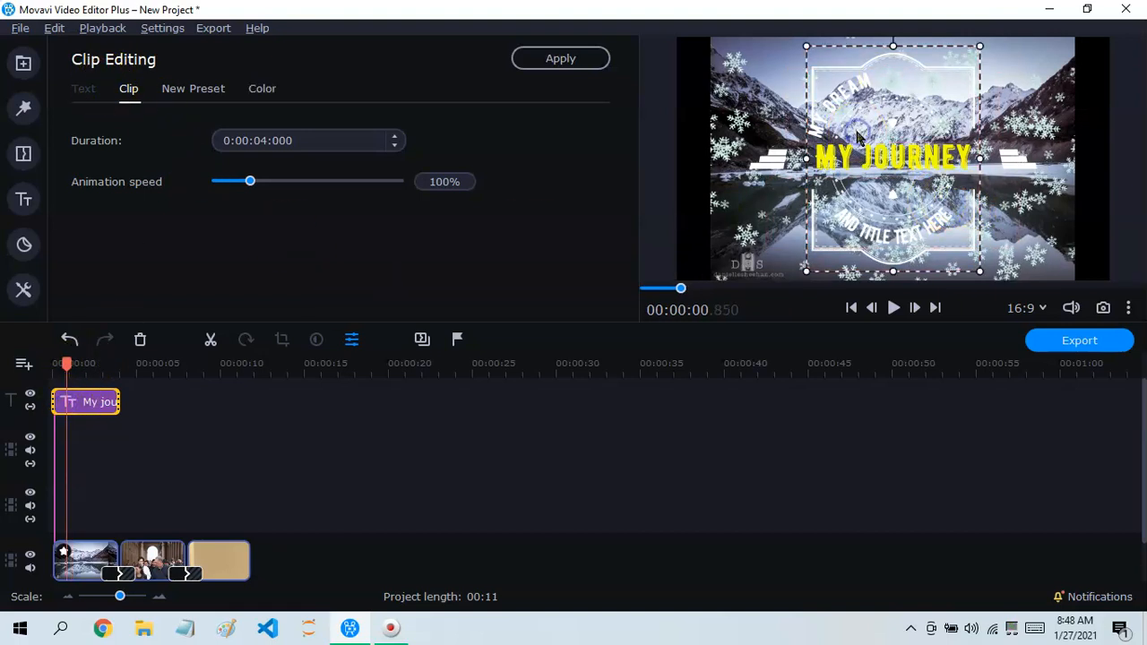
pyautogui.doubleClick(890, 198)
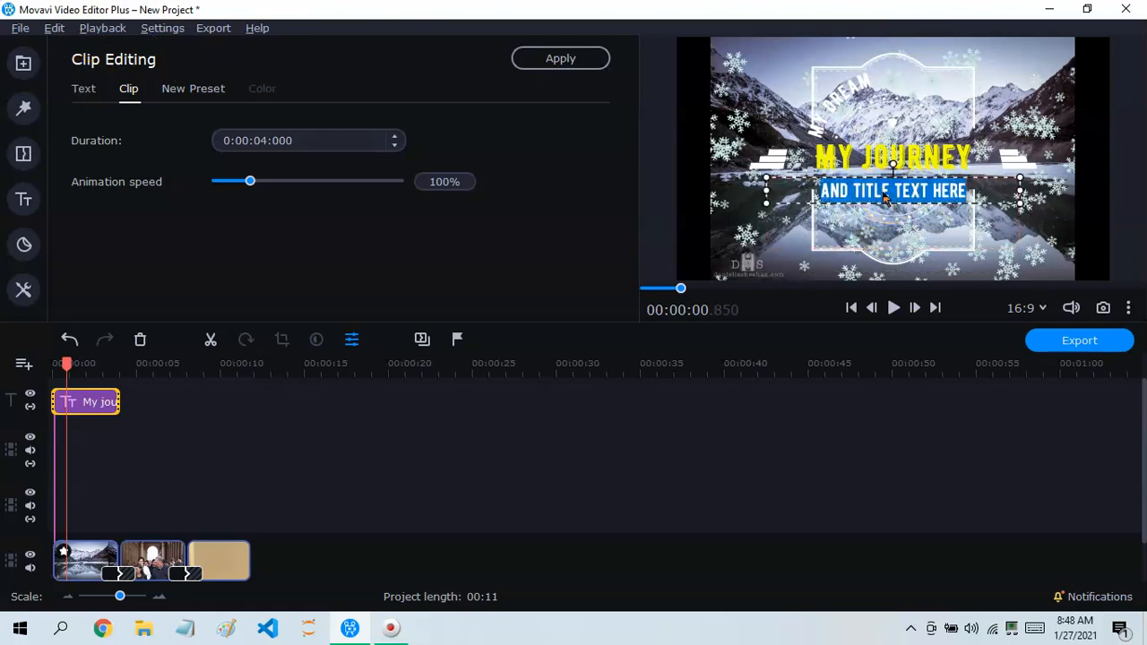
pyautogui.press('BackSpace')
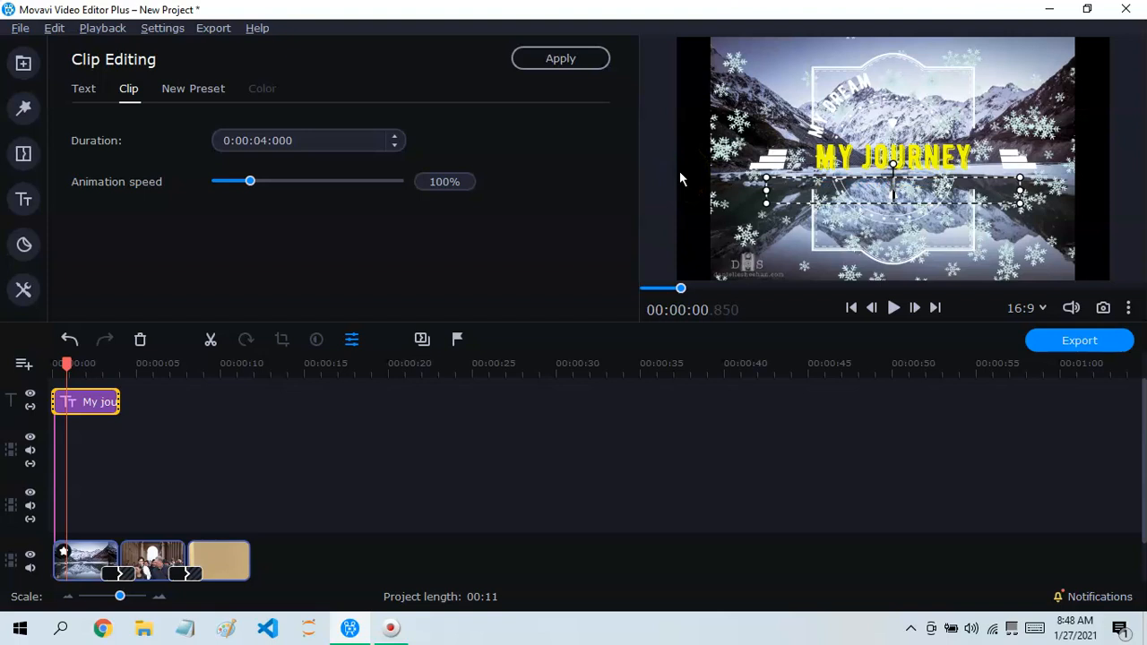
pyautogui.write('WORLD CLASS')
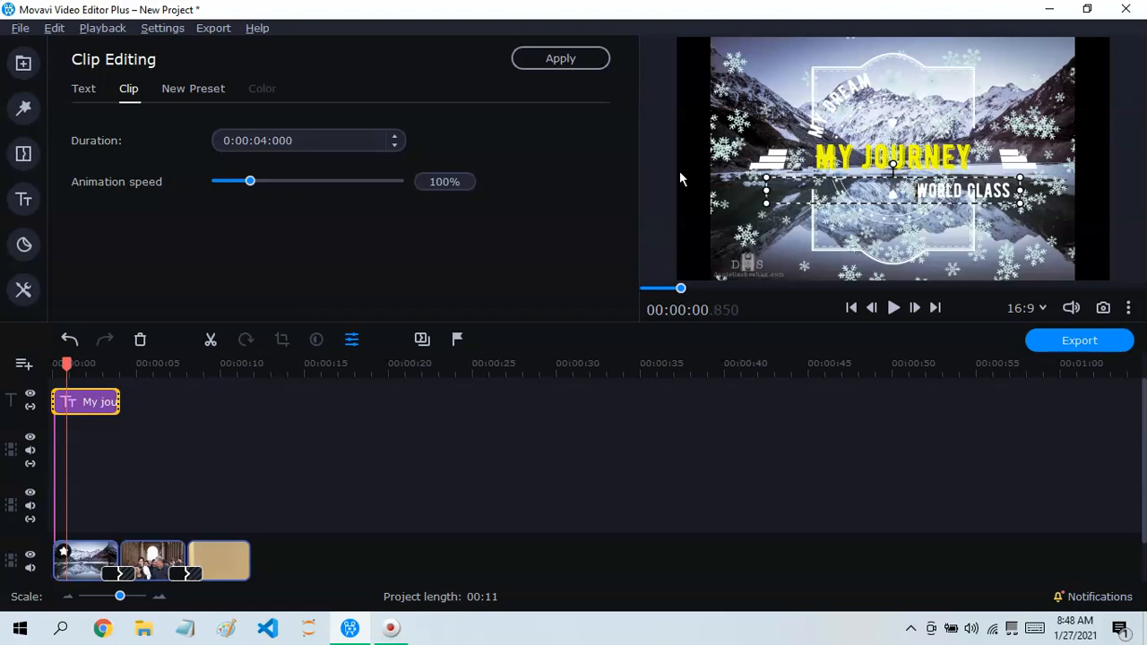
pyautogui.click(743, 412)
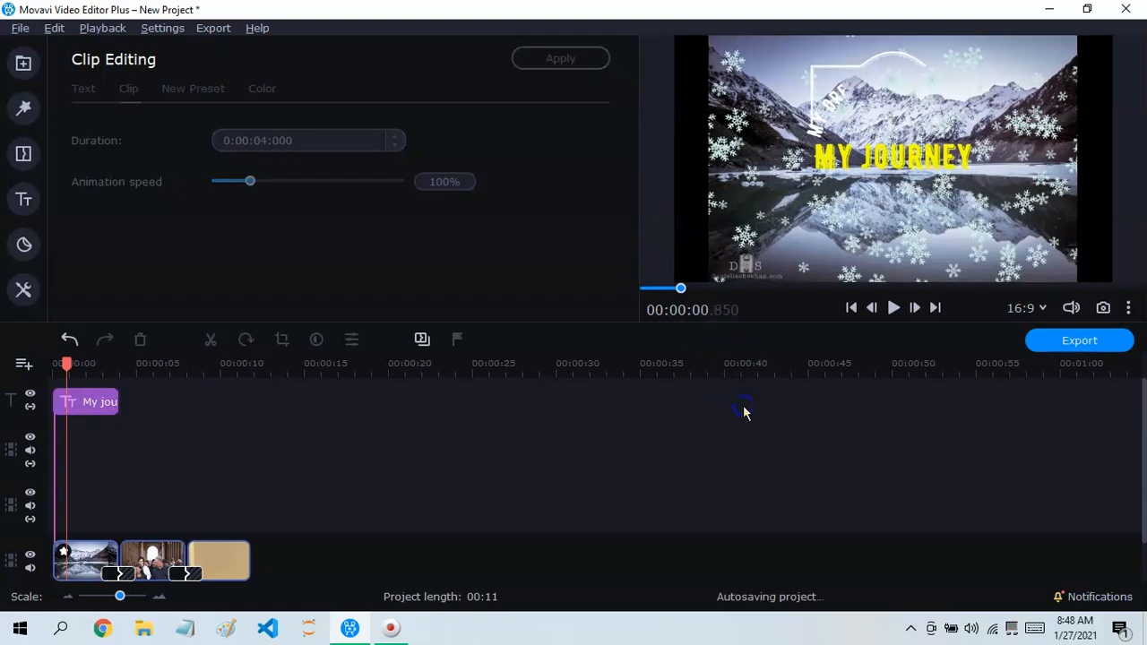
# Play the project from the start through the end of the title clip to preview the edited text
pyautogui.moveTo(74, 363); pyautogui.dragTo(126, 365)
pyautogui.press('Home')
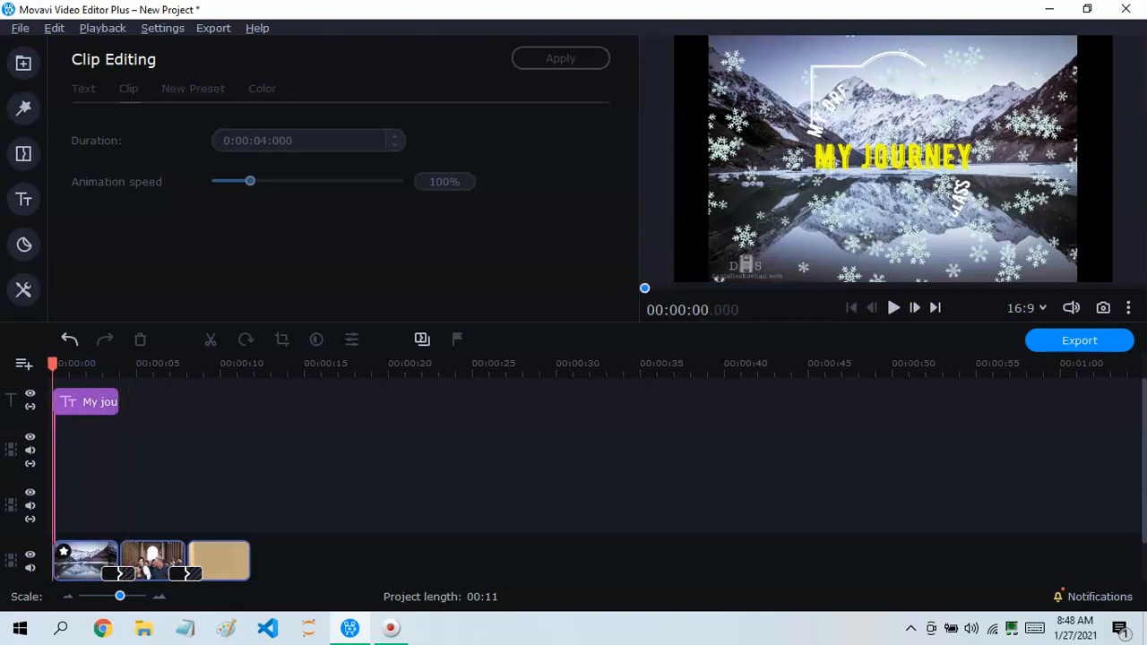
pyautogui.click(893, 308)
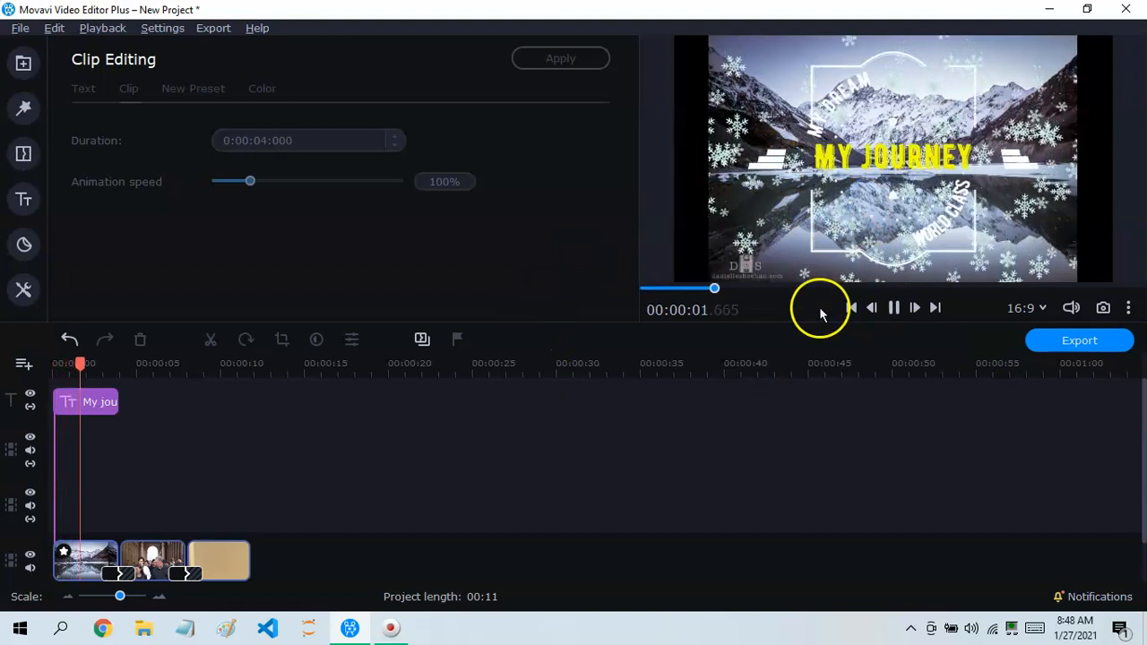
pyautogui.click(892, 307)
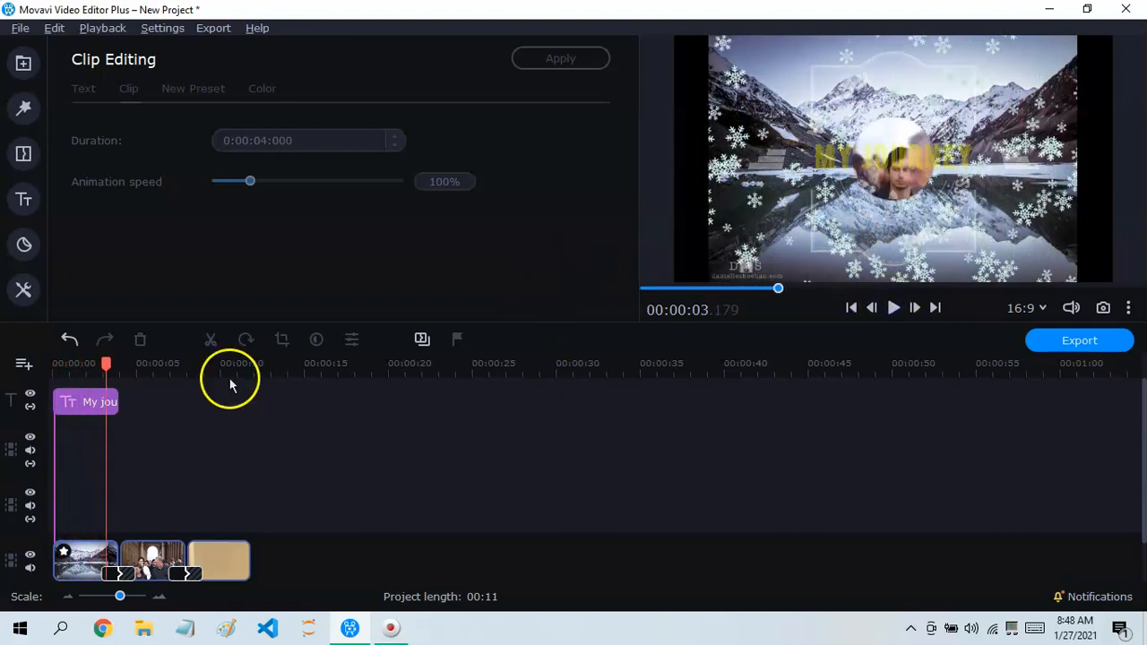
# Change the color of the whole WORLD CLASS line in the title to light blue (#00ceff)
pyautogui.click(85, 401)
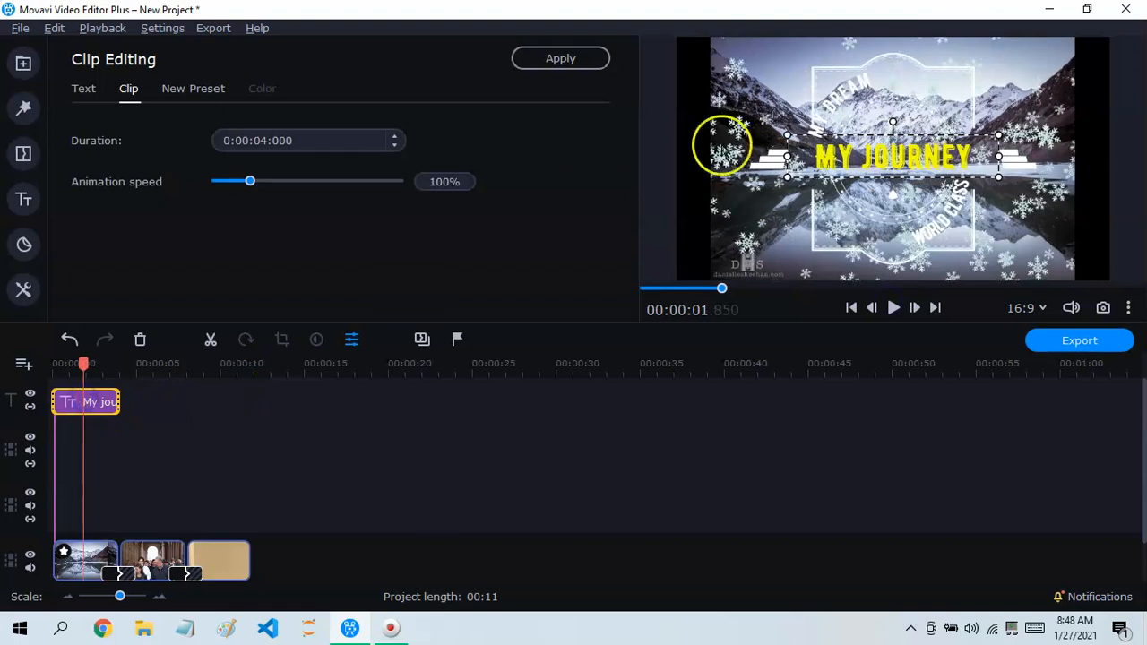
pyautogui.click(827, 109)
pyautogui.click(721, 99)
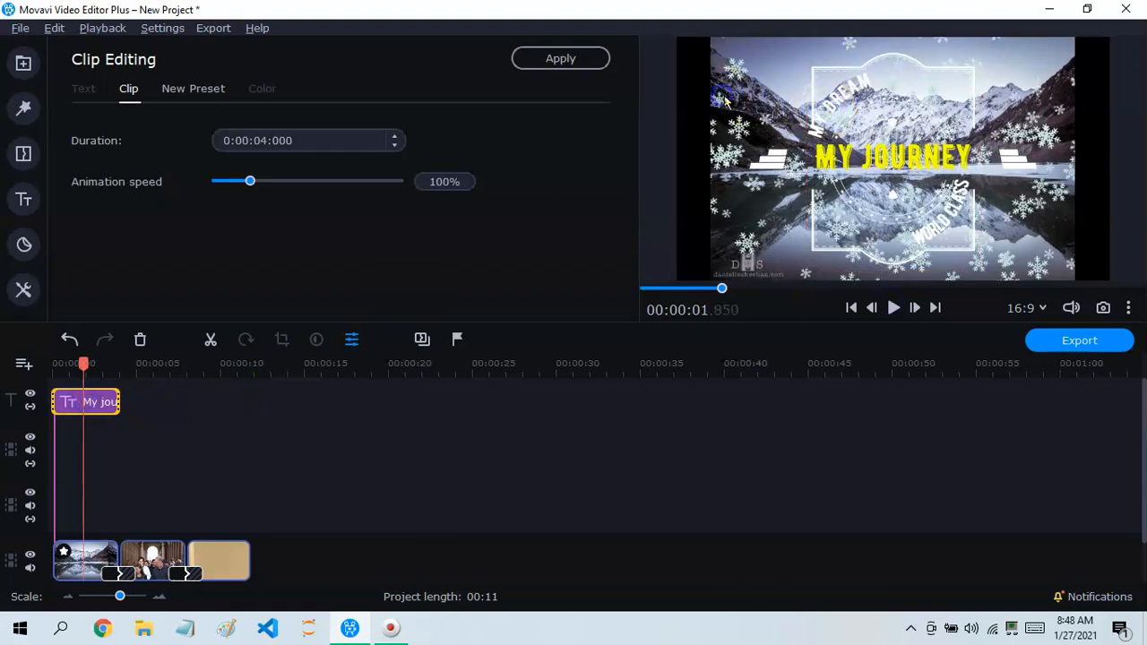
pyautogui.click(824, 105)
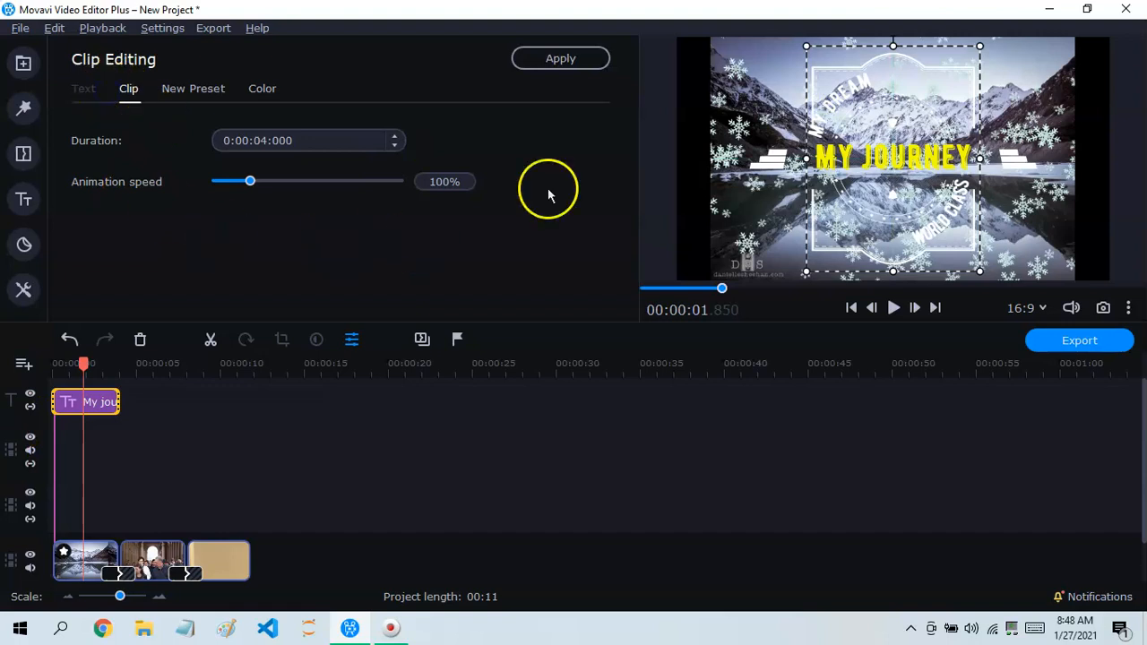
pyautogui.click(927, 198)
pyautogui.click(940, 216)
pyautogui.click(941, 183)
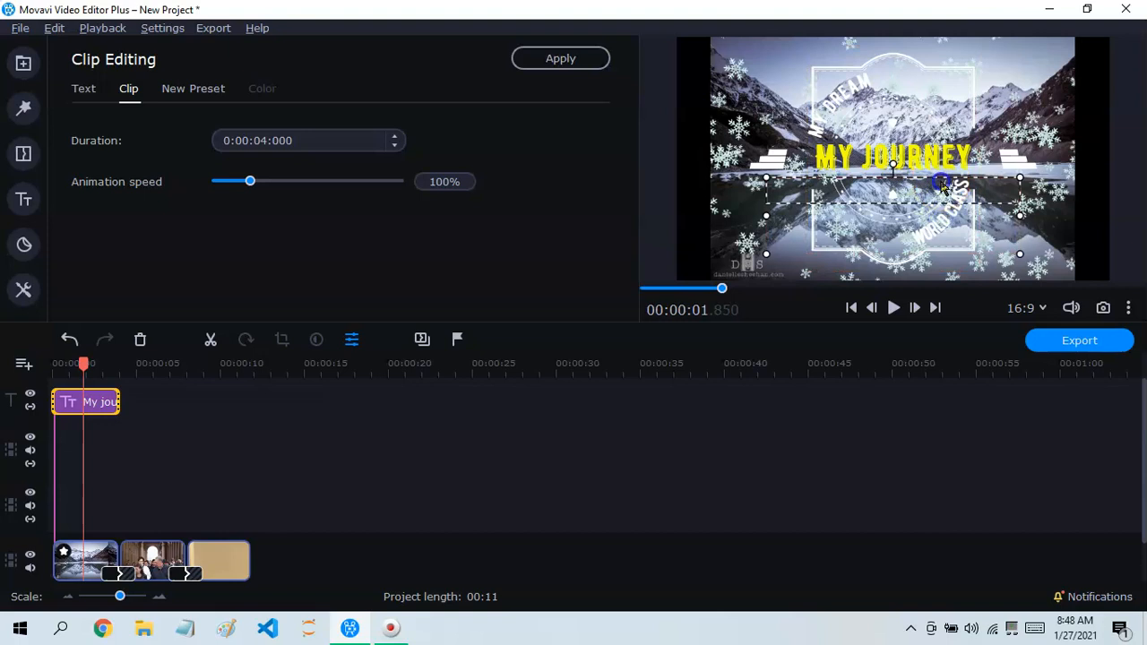
pyautogui.doubleClick(941, 184)
pyautogui.tripleClick(940, 184)
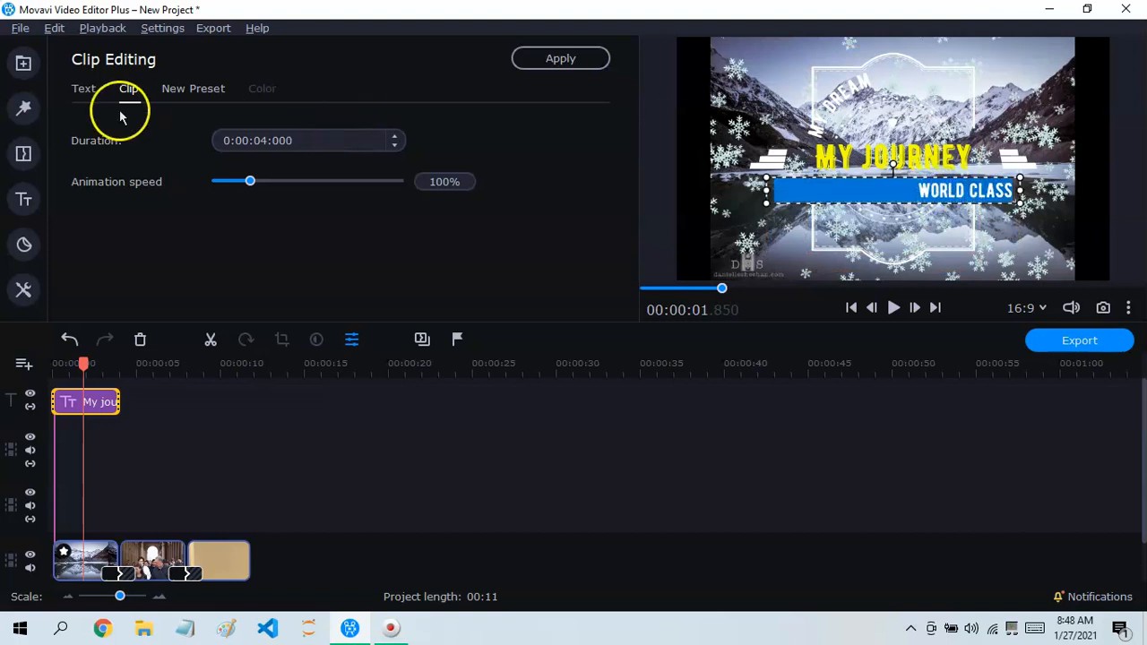
pyautogui.click(85, 90)
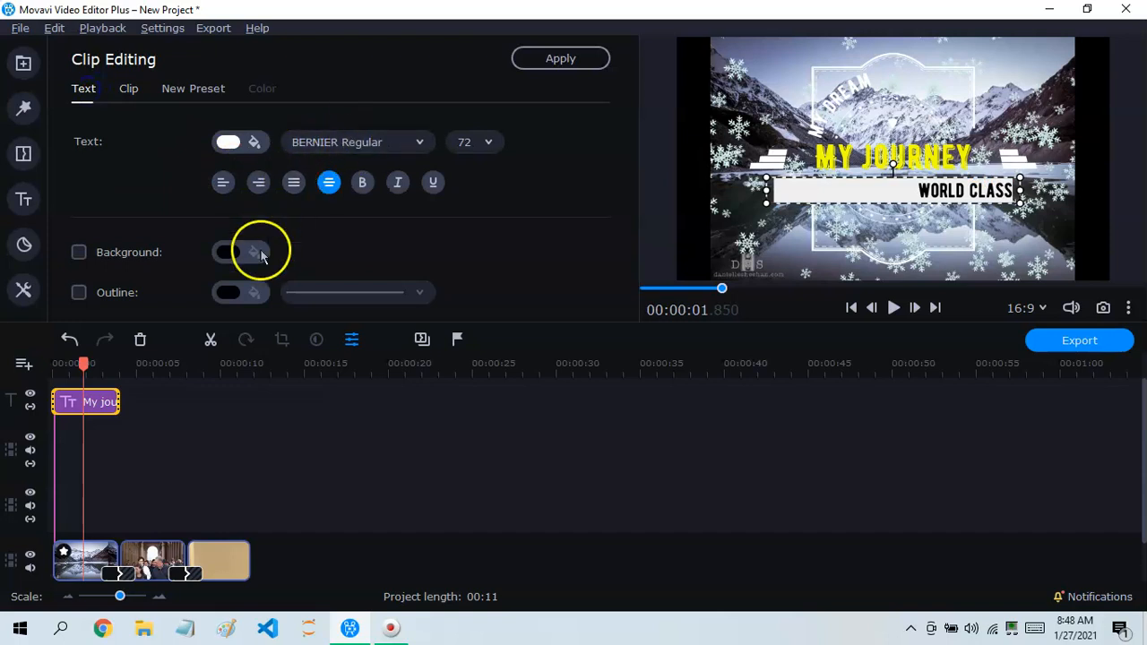
pyautogui.click(227, 142)
pyautogui.click(341, 242)
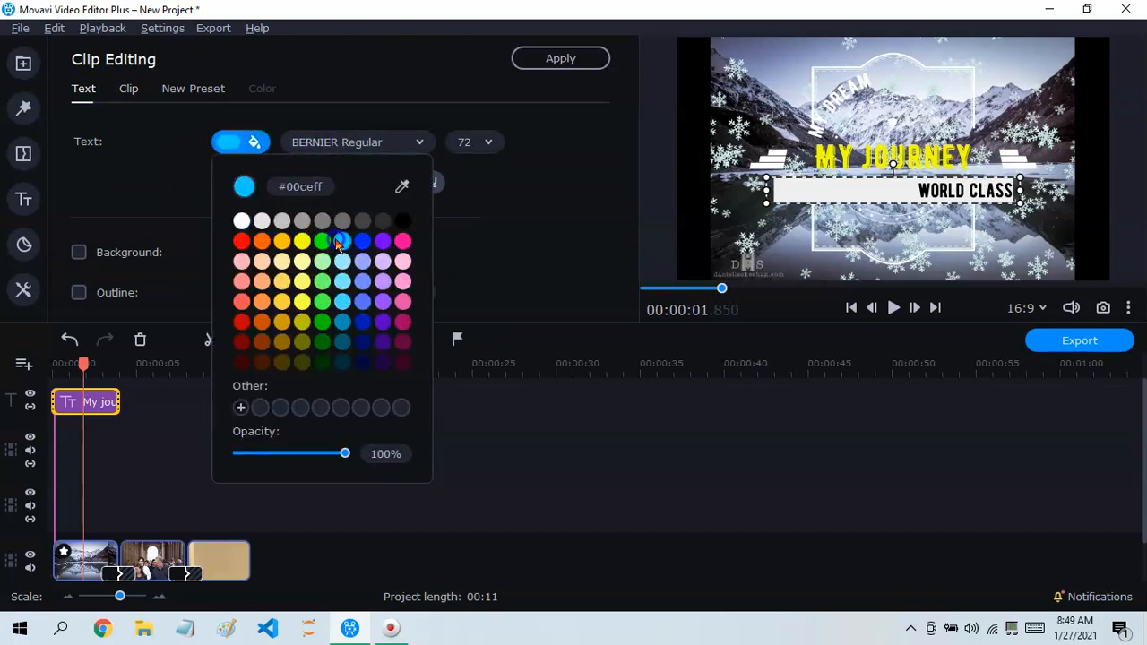
pyautogui.click(598, 215)
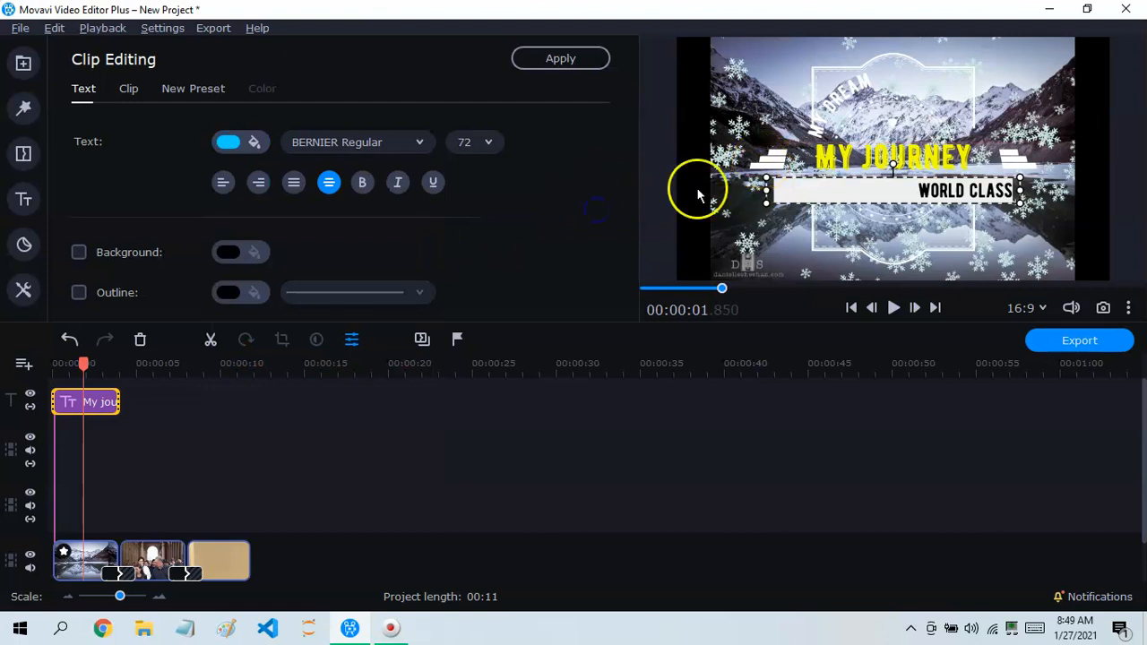
# Give the title's upper MY DREAM line the same light blue text color
pyautogui.doubleClick(847, 82)
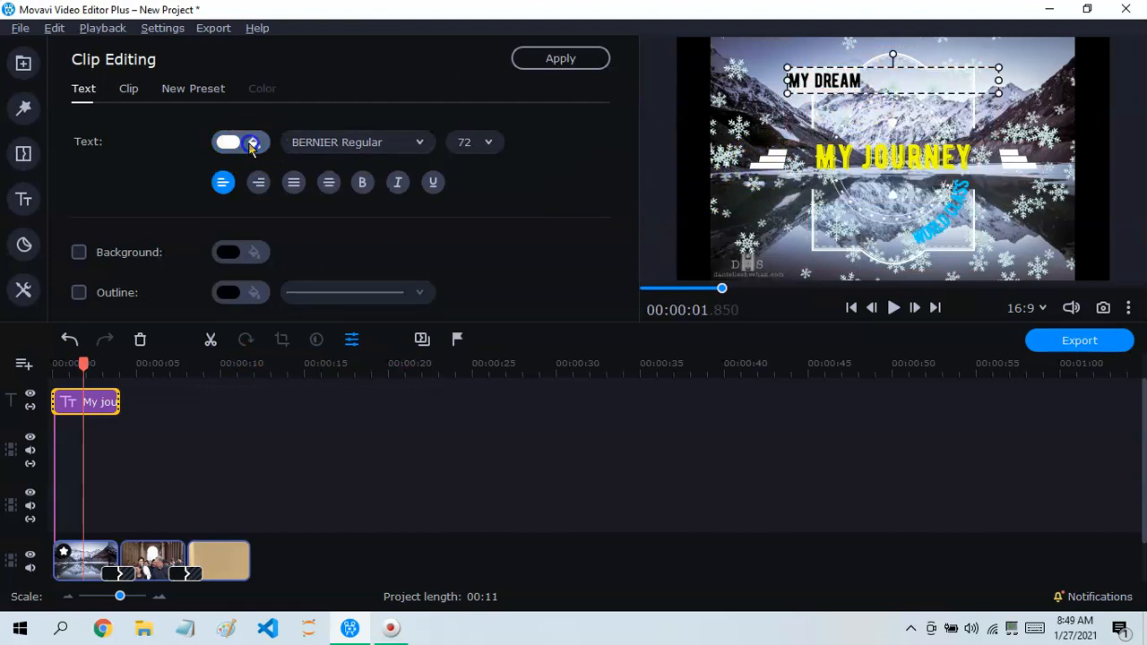
pyautogui.click(254, 141)
pyautogui.click(342, 241)
pyautogui.click(577, 291)
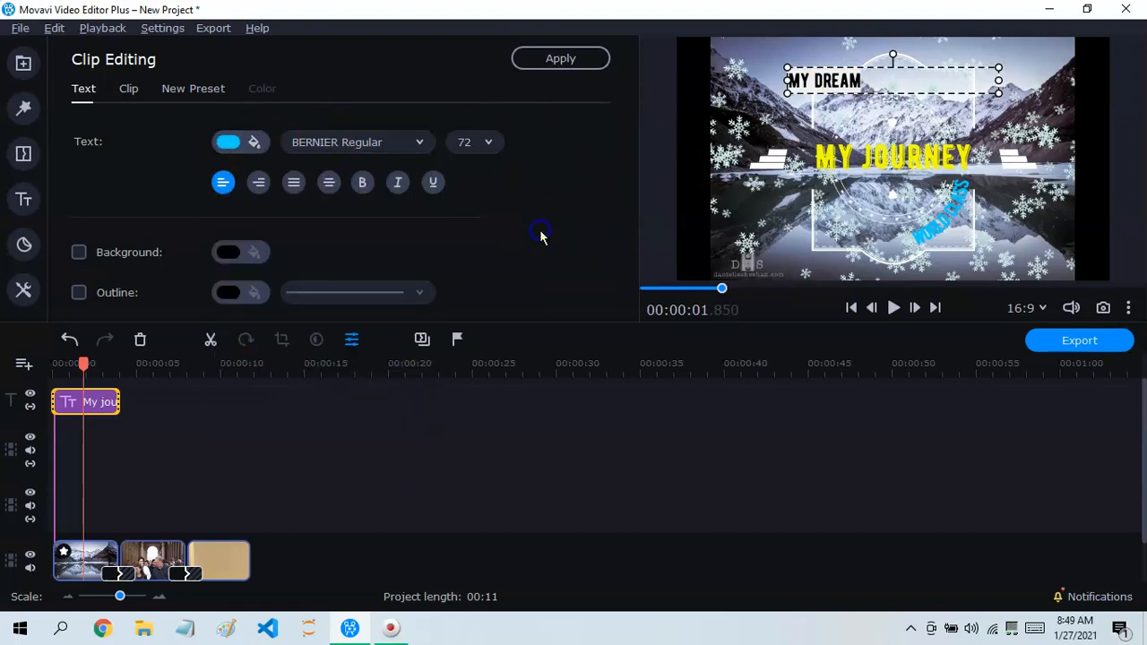
pyautogui.click(729, 494)
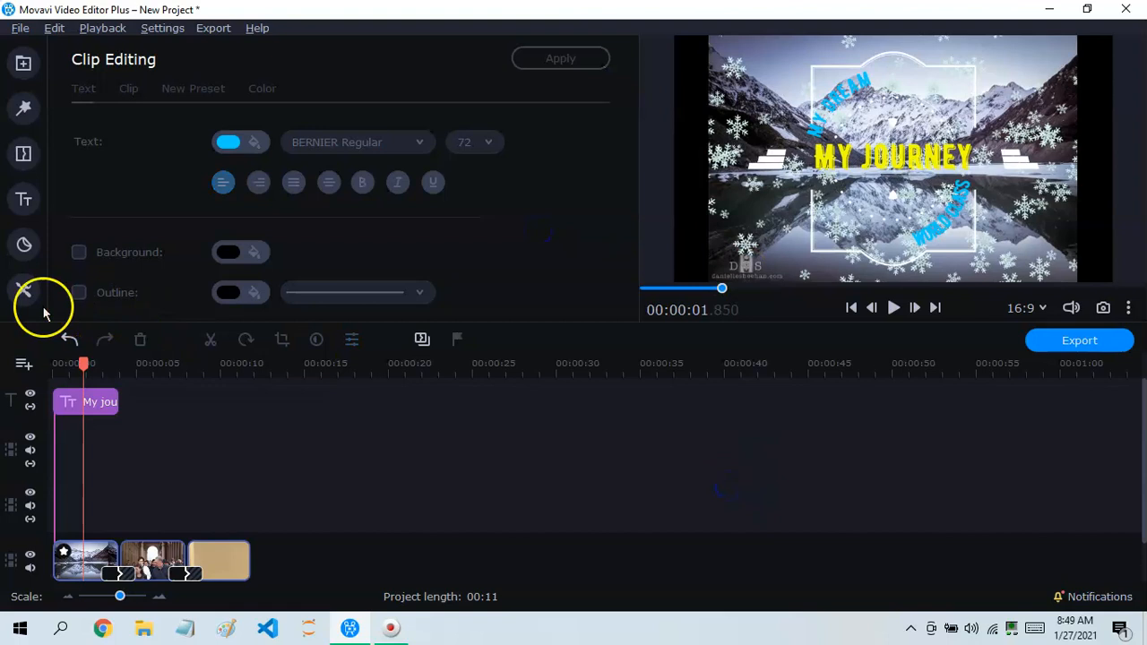
# Play the opening of the project to check the title with its blue upper and lower lines
pyautogui.moveTo(79, 358); pyautogui.dragTo(76, 366)
pyautogui.click(892, 307)
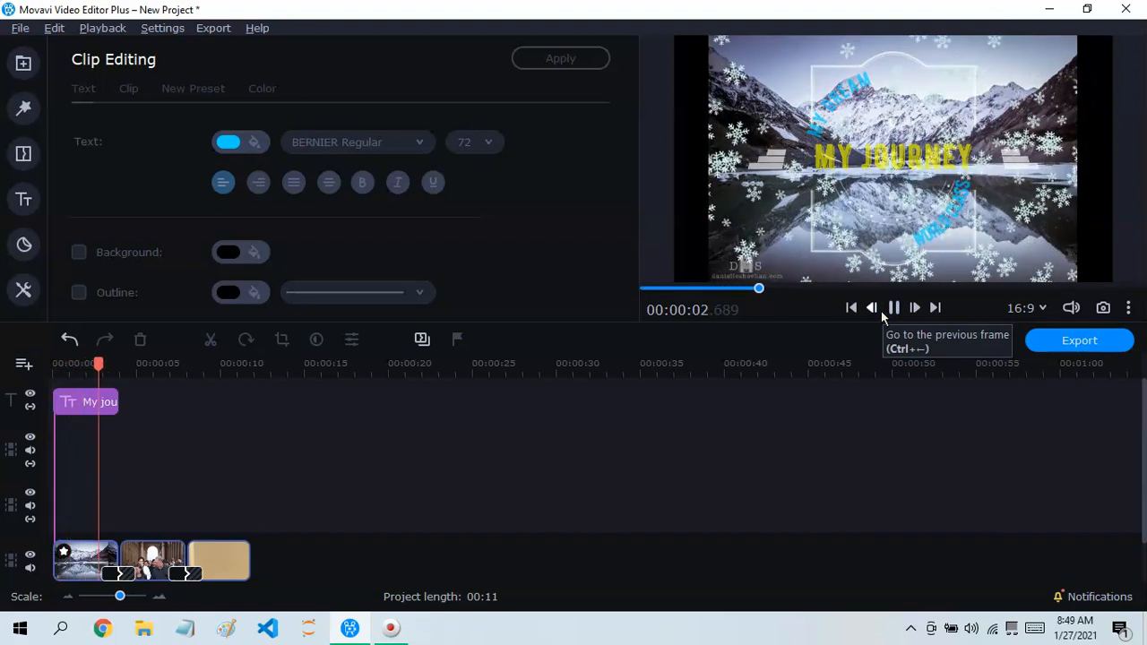
pyautogui.click(891, 309)
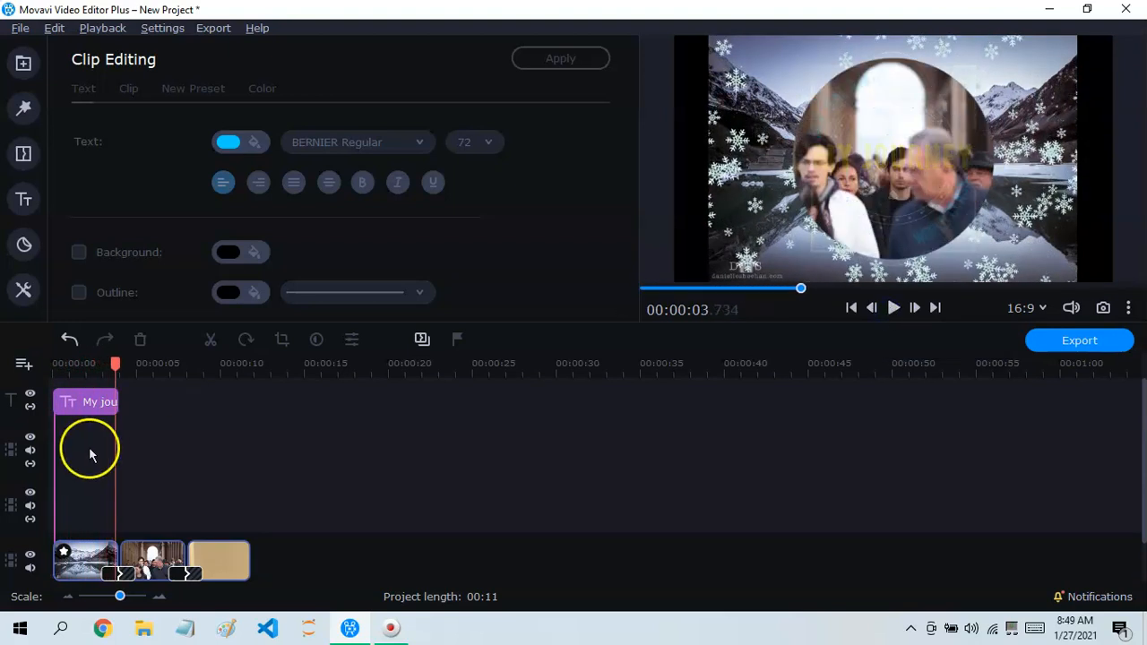
# Change the color of the whole WORLD CLASS line in the title to bright red
pyautogui.click(84, 407)
pyautogui.click(914, 230)
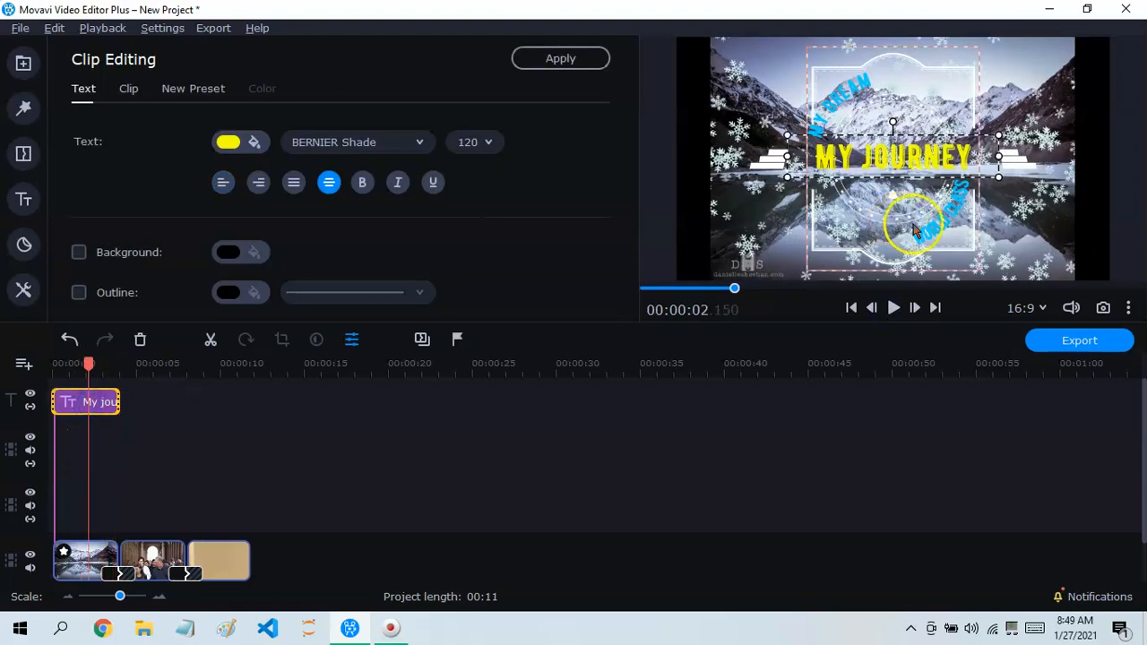
pyautogui.click(912, 192)
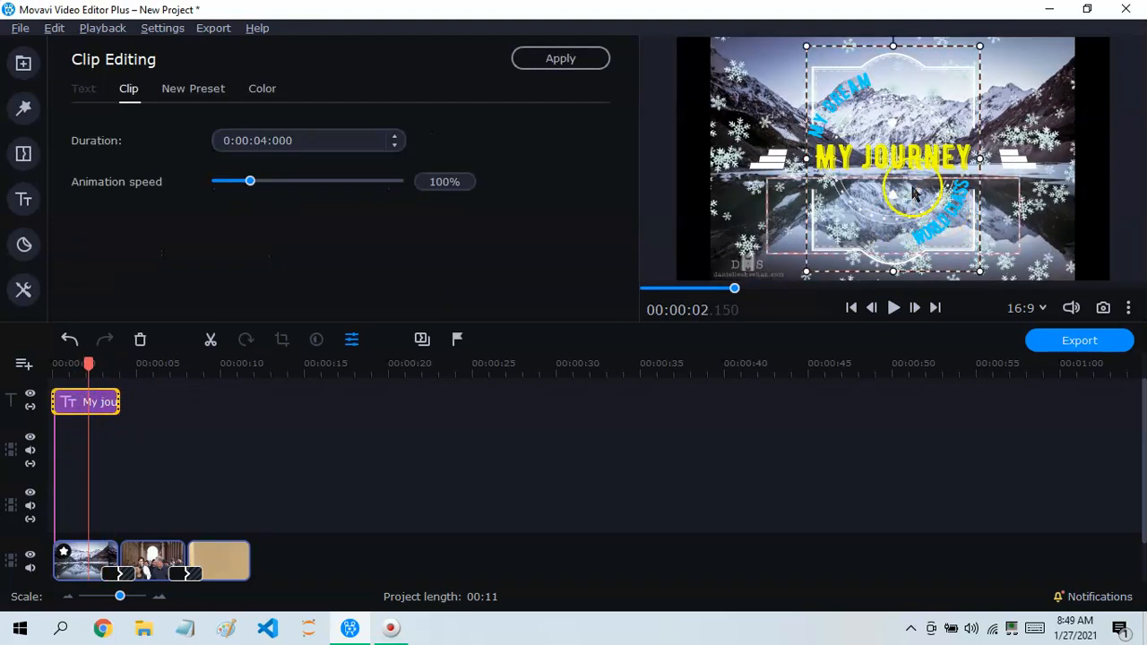
pyautogui.doubleClick(912, 192)
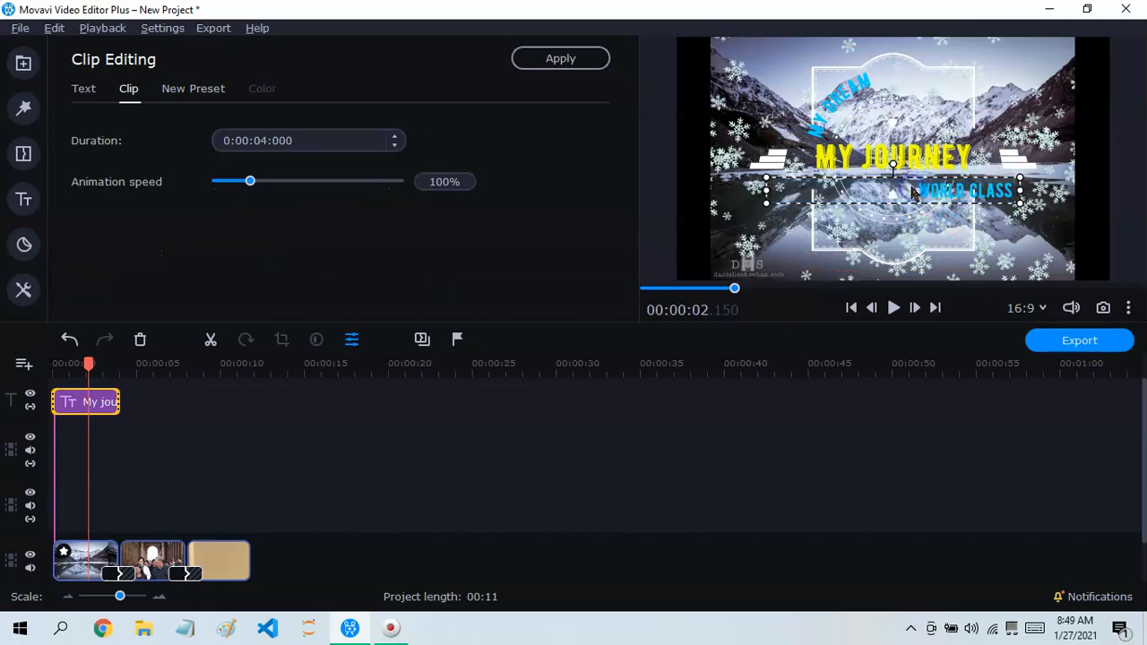
pyautogui.click(101, 93)
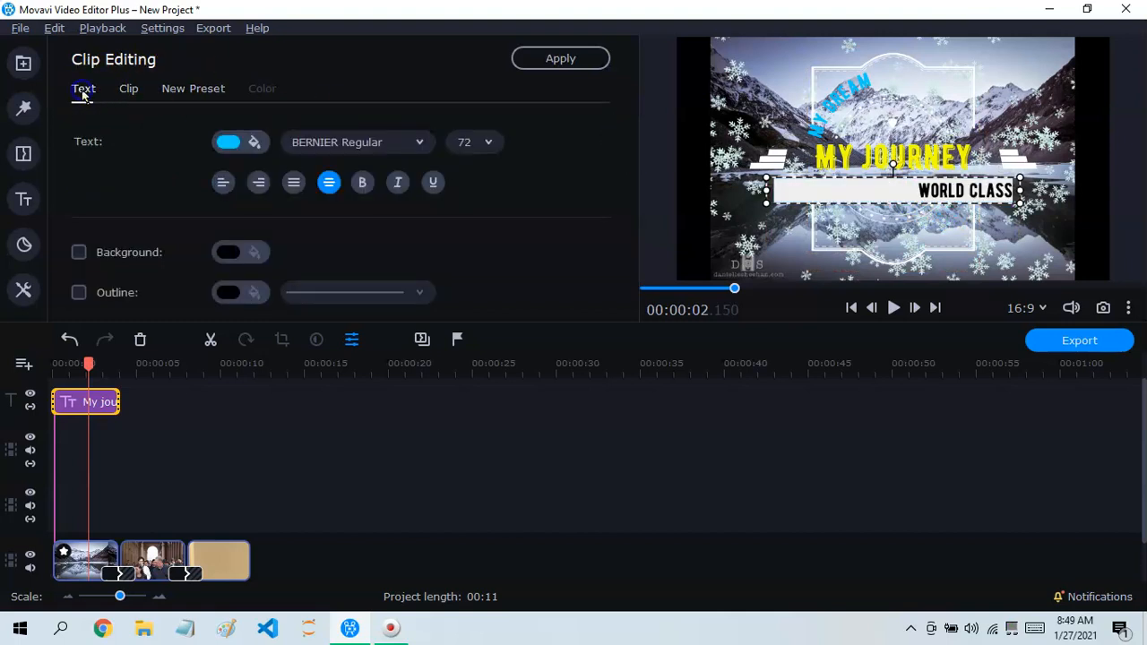
pyautogui.click(253, 147)
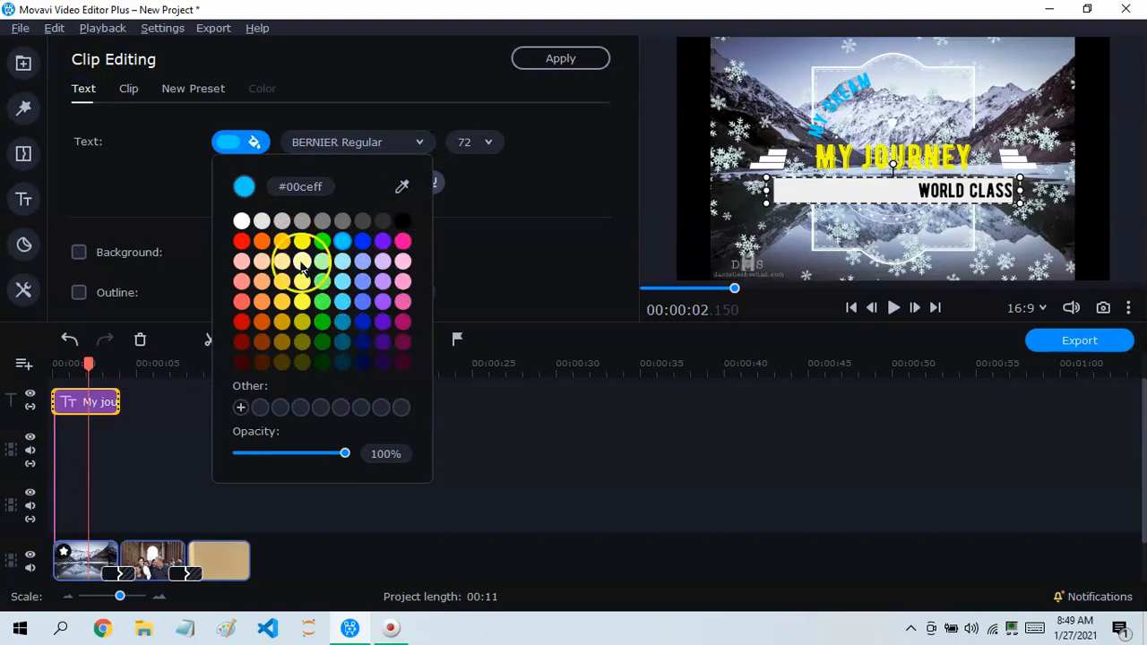
pyautogui.click(241, 240)
pyautogui.click(532, 212)
# Change the color of the title's upper MY DREAM line to bright red as well
pyautogui.click(846, 103)
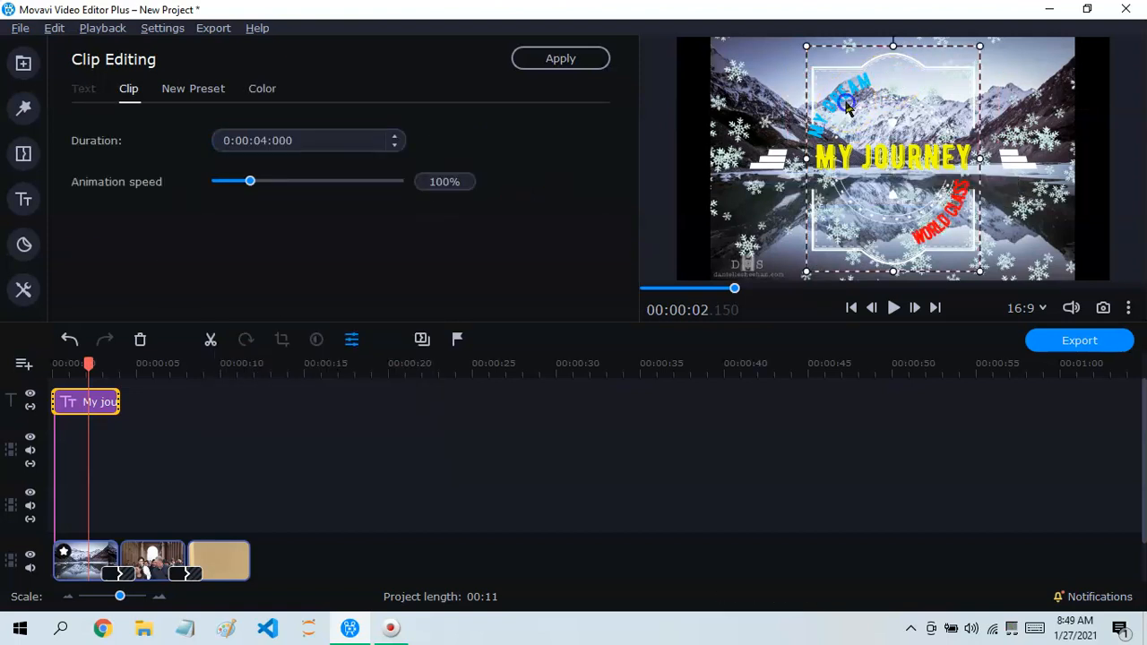
pyautogui.doubleClick(845, 55)
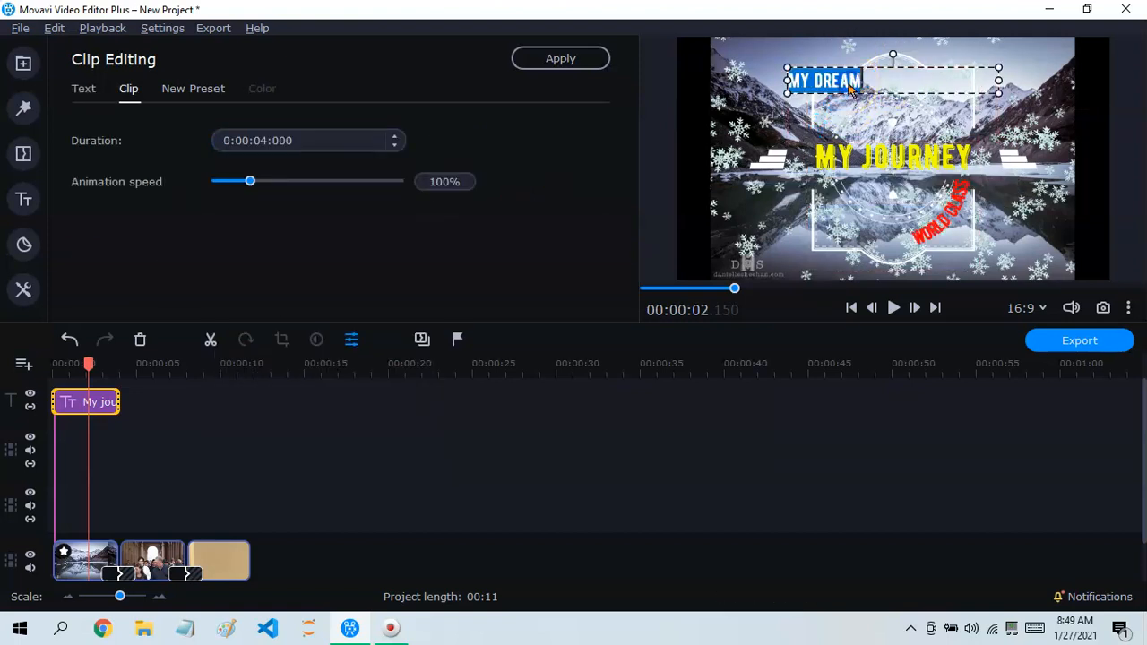
pyautogui.click(86, 105)
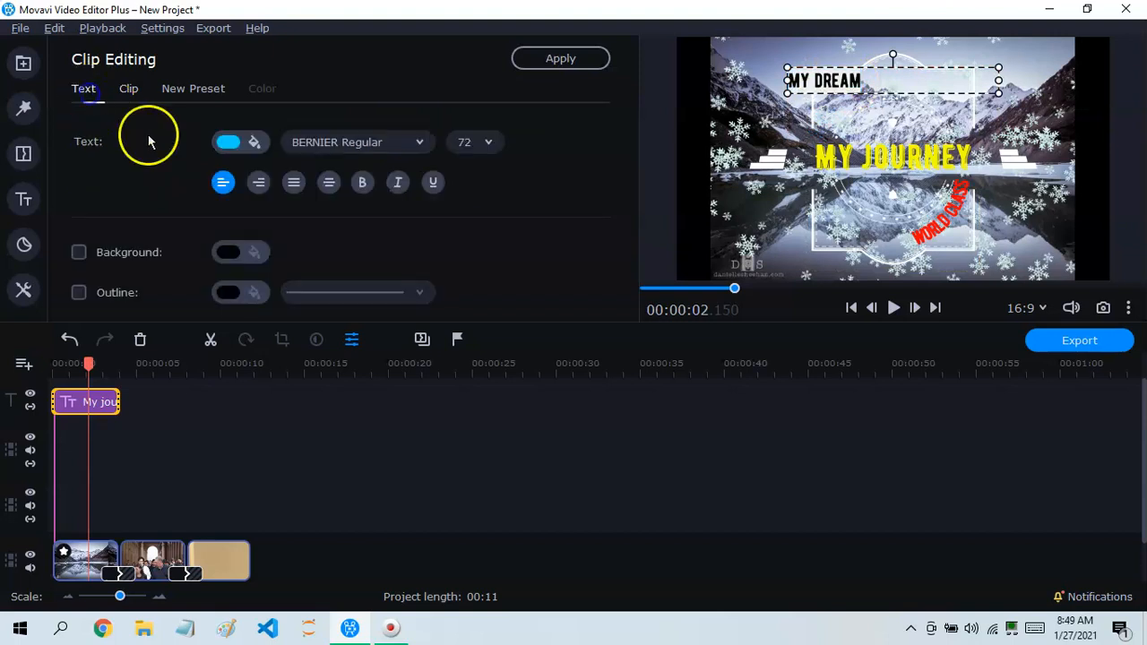
pyautogui.click(229, 141)
pyautogui.click(238, 237)
pyautogui.click(512, 238)
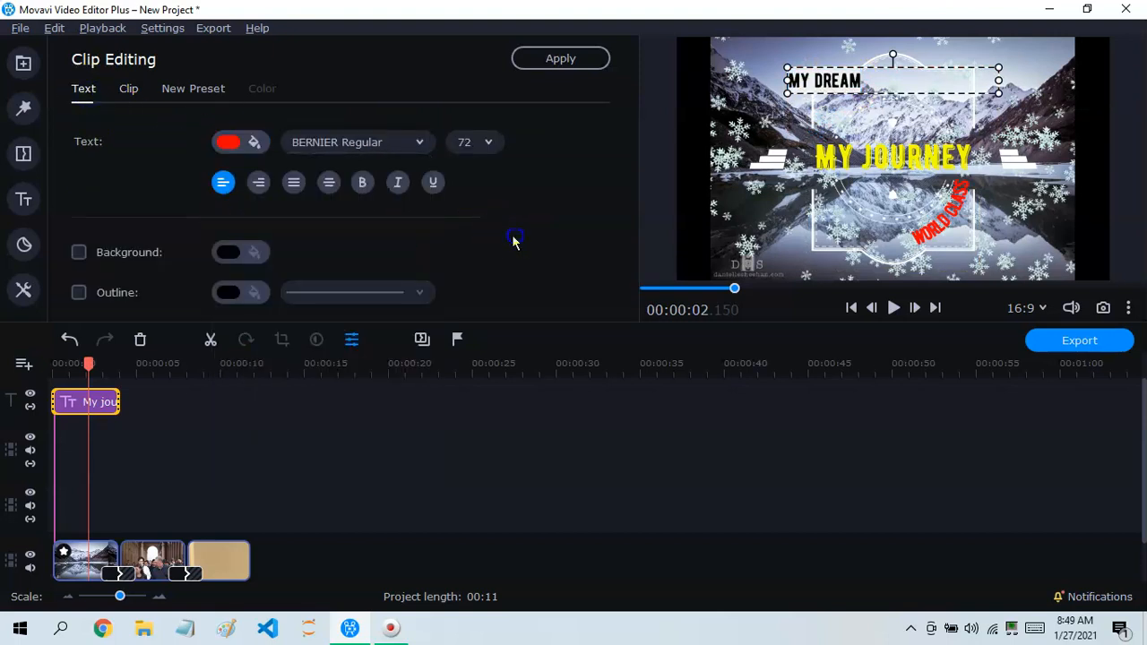
# Play the project from its start to check the title's red lines, and return the playhead to the beginning
pyautogui.moveTo(88, 365); pyautogui.dragTo(46, 325)
pyautogui.click(582, 402)
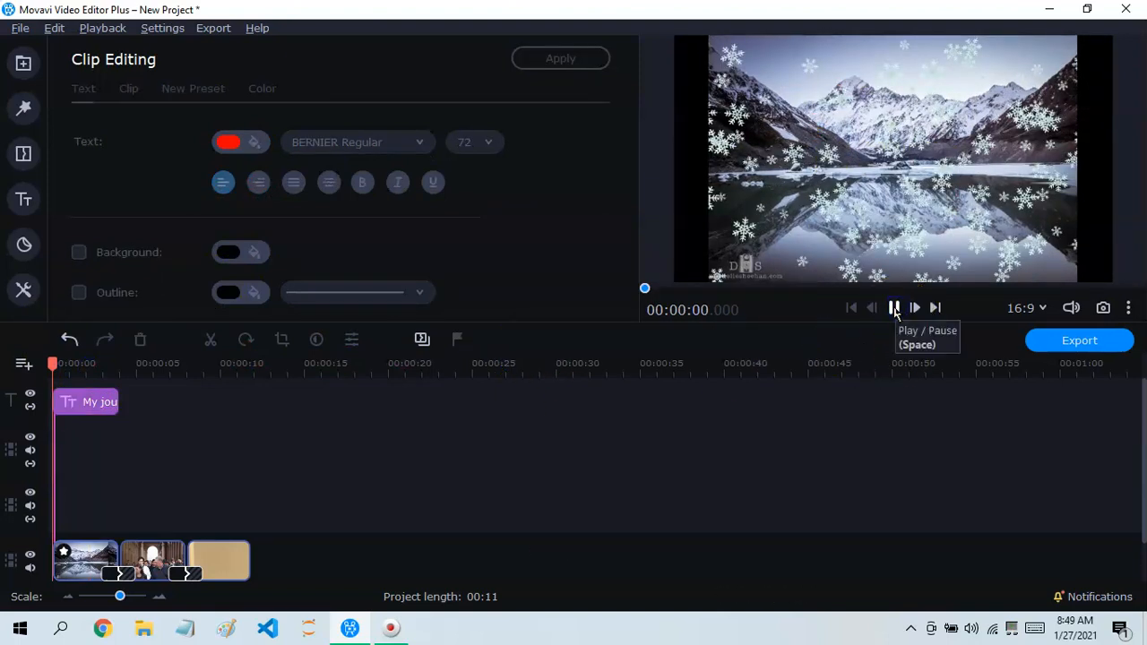
pyautogui.click(699, 436)
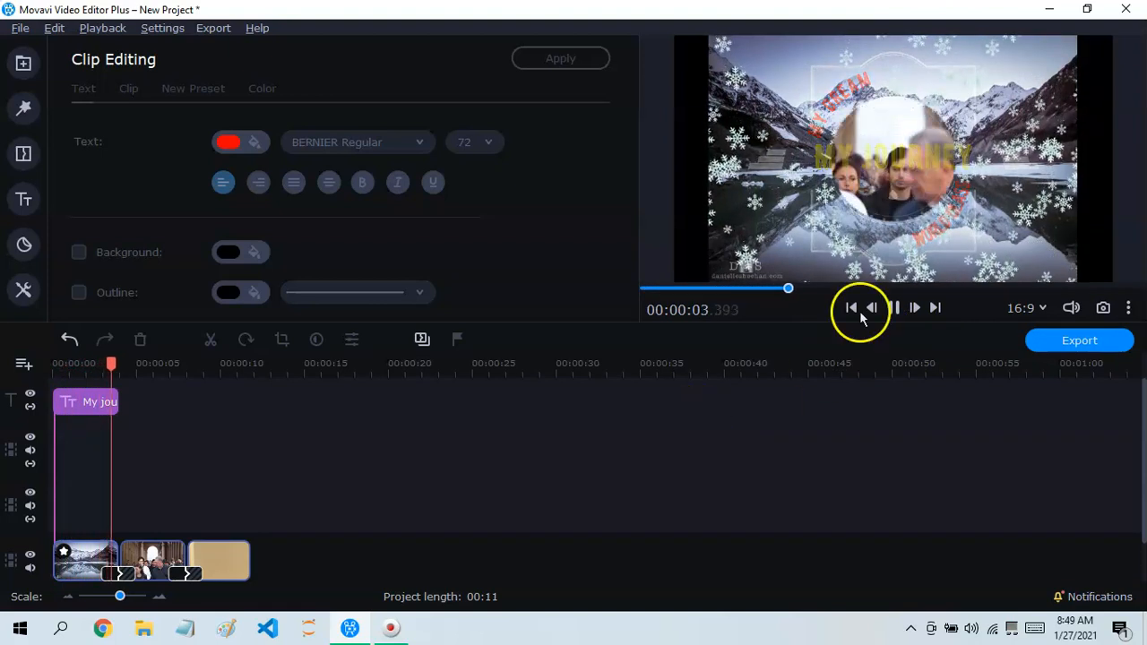
pyautogui.click(893, 307)
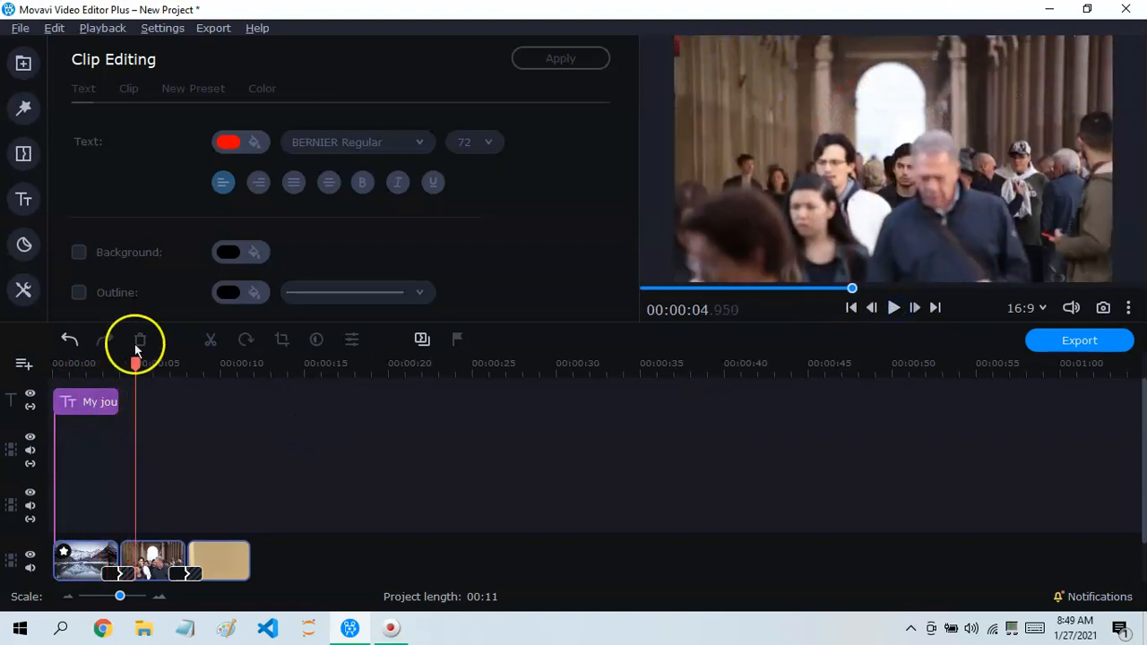
pyautogui.moveTo(136, 364); pyautogui.dragTo(52, 363)
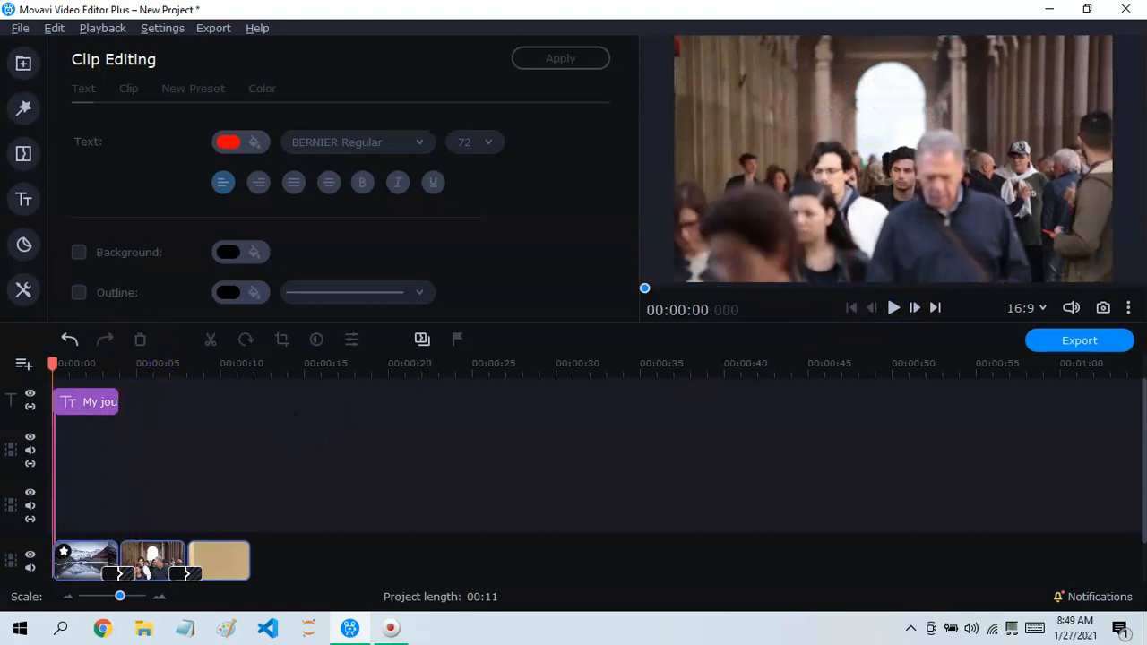
# Browse the title library's Speech bubbles, Artistic and My titles categories
pyautogui.click(23, 208)
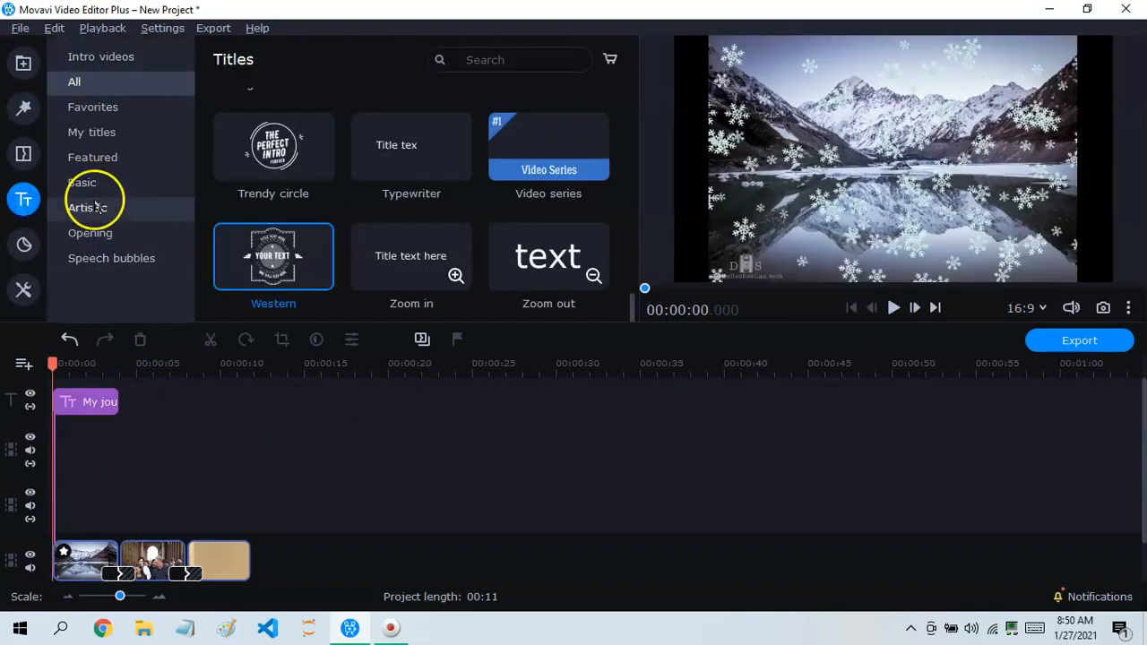
pyautogui.click(110, 258)
pyautogui.click(108, 207)
pyautogui.click(115, 132)
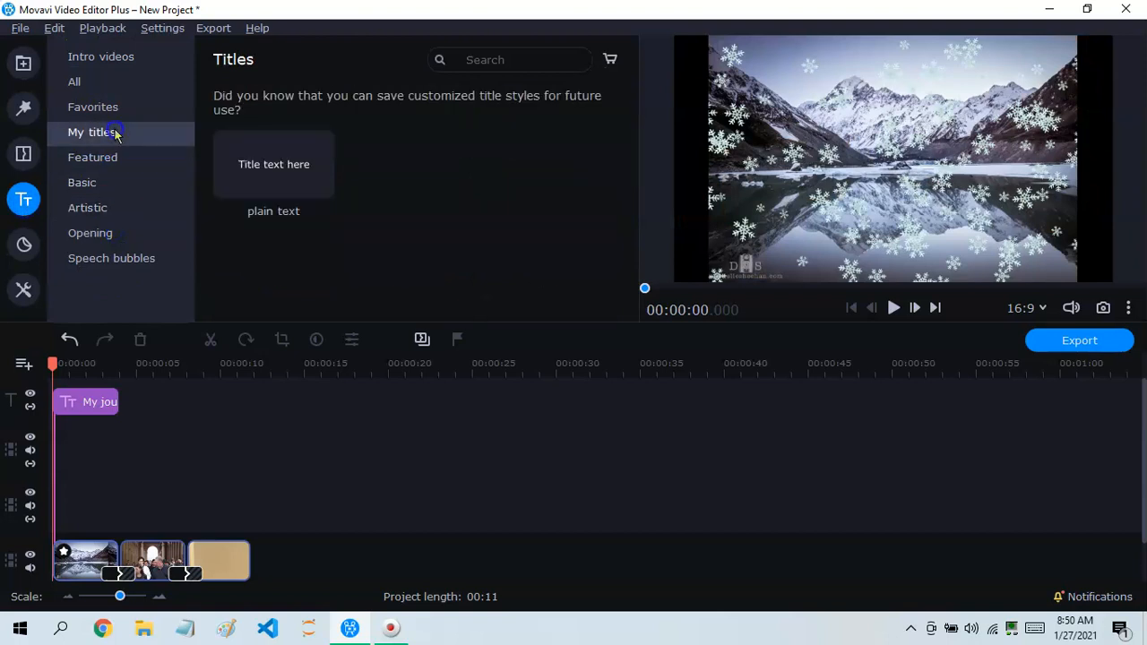
# Open the sticker library and preview the Animated checkmark and Animated rectangle stickers from the Featured set
pyautogui.click(11, 253)
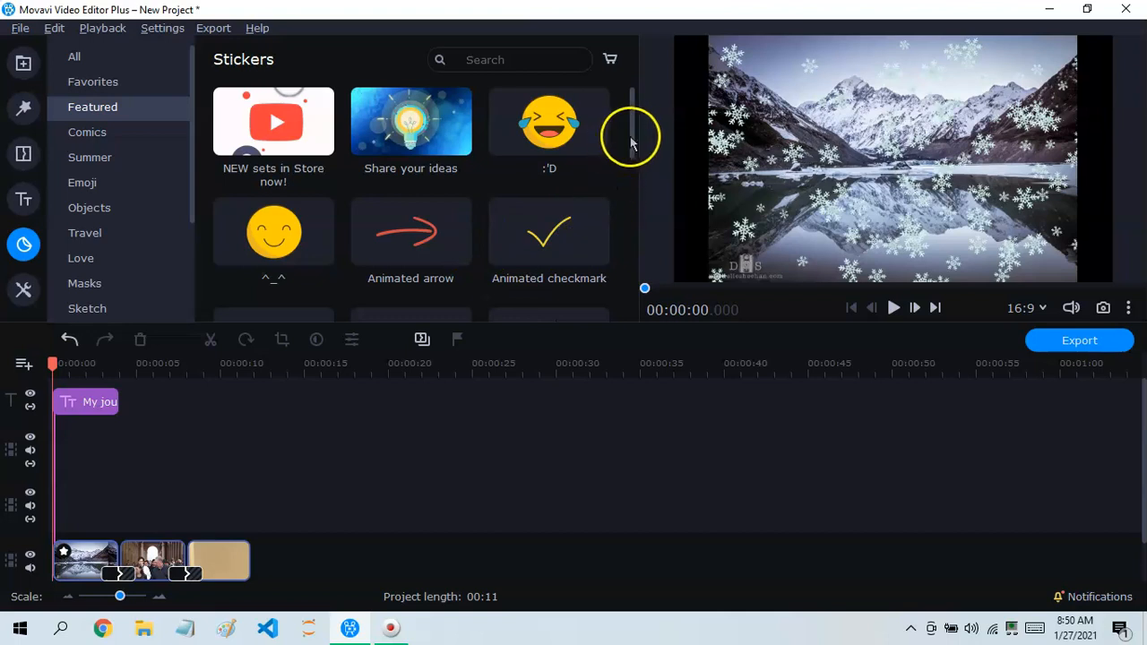
pyautogui.moveTo(630, 140); pyautogui.dragTo(633, 170)
pyautogui.click(578, 177)
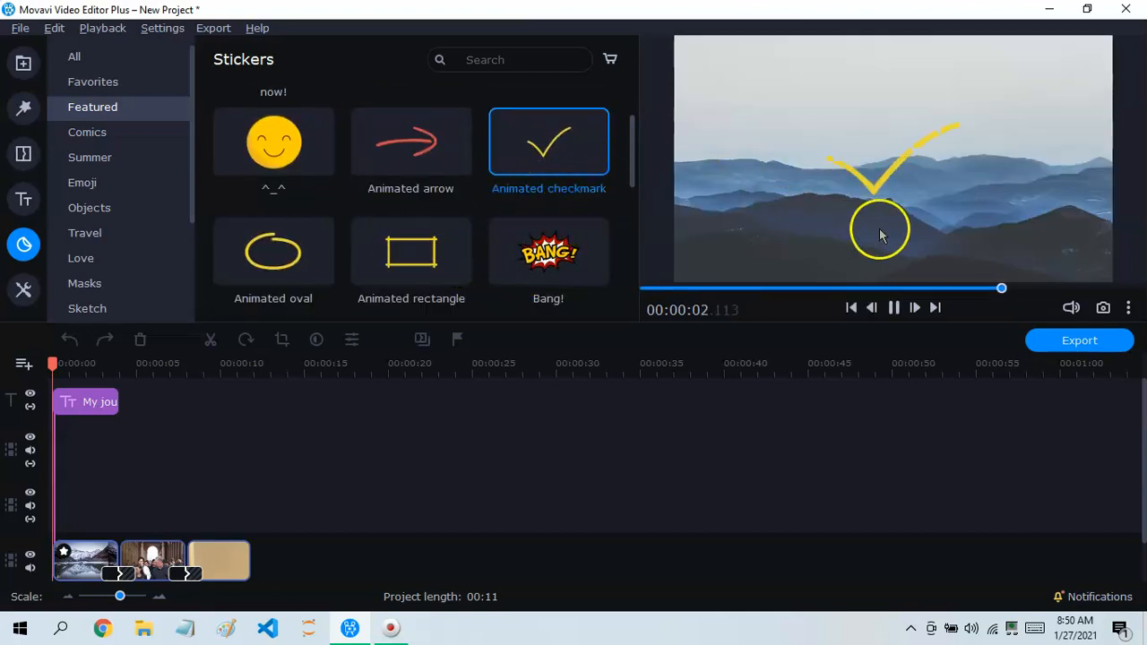
pyautogui.click(423, 257)
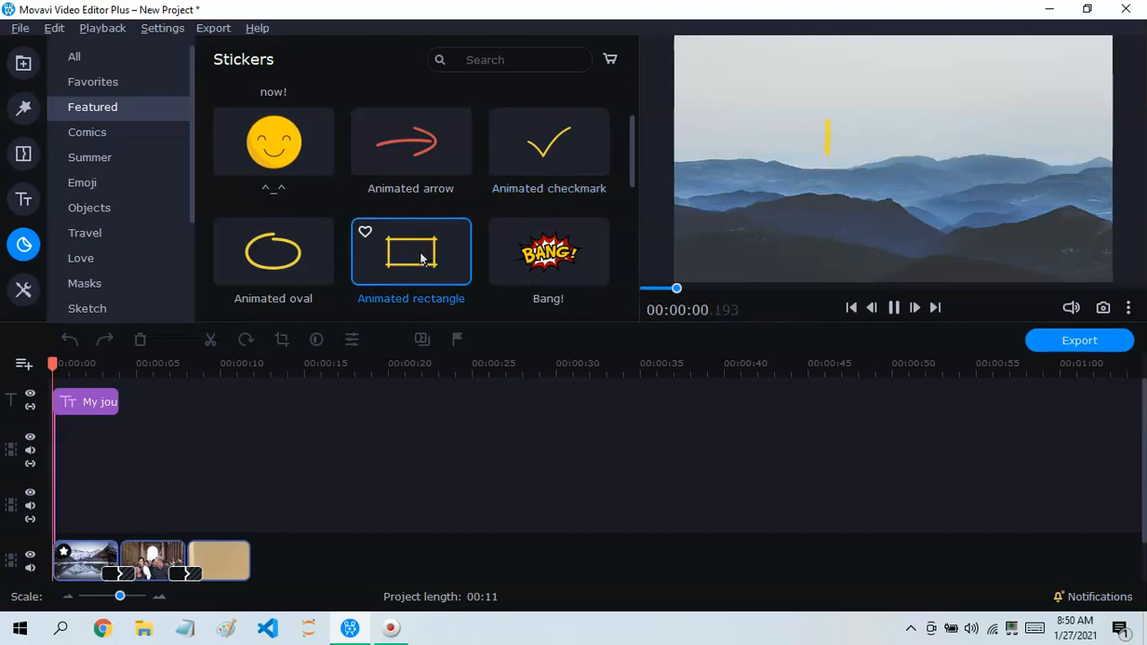
# Look through the Objects, Travel, Summer, Emoji and Sketch sticker categories, previewing the Airplane sticker
pyautogui.click(94, 205)
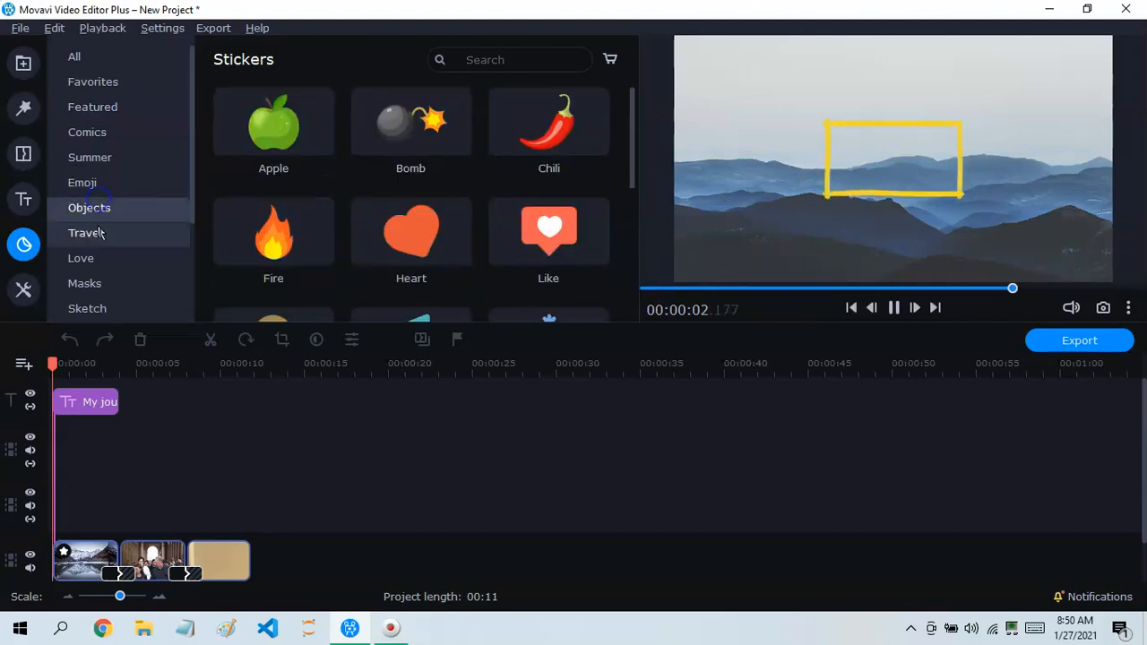
pyautogui.click(102, 233)
pyautogui.click(281, 154)
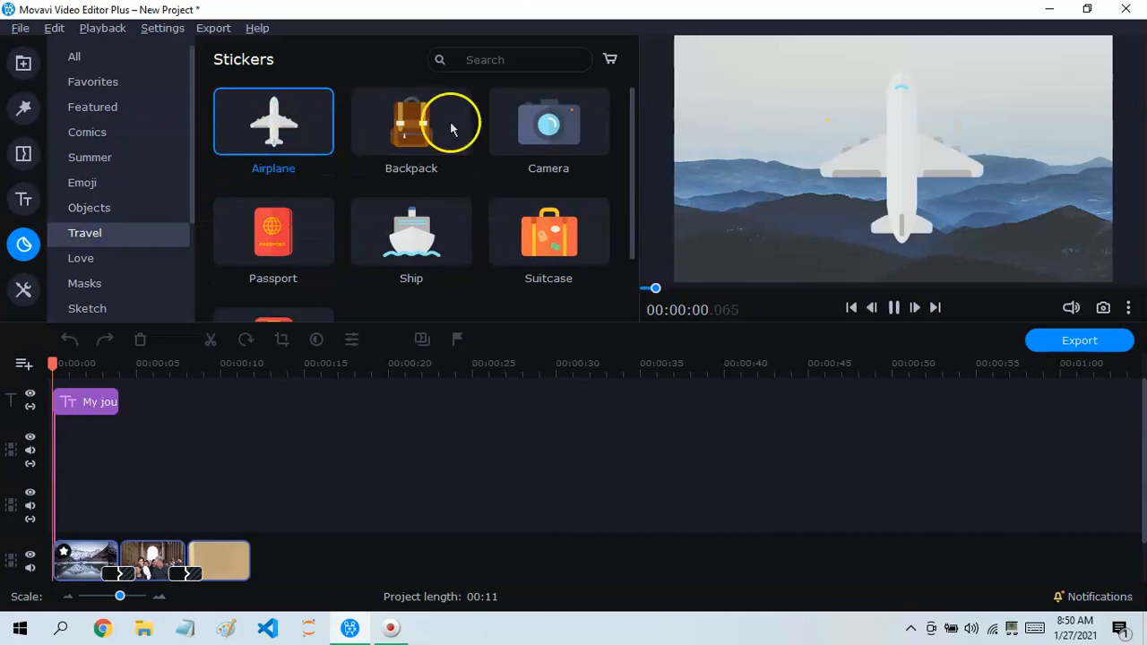
pyautogui.click(139, 205)
pyautogui.click(147, 154)
pyautogui.click(143, 183)
pyautogui.click(67, 307)
pyautogui.scroll(-1, 158, 135)
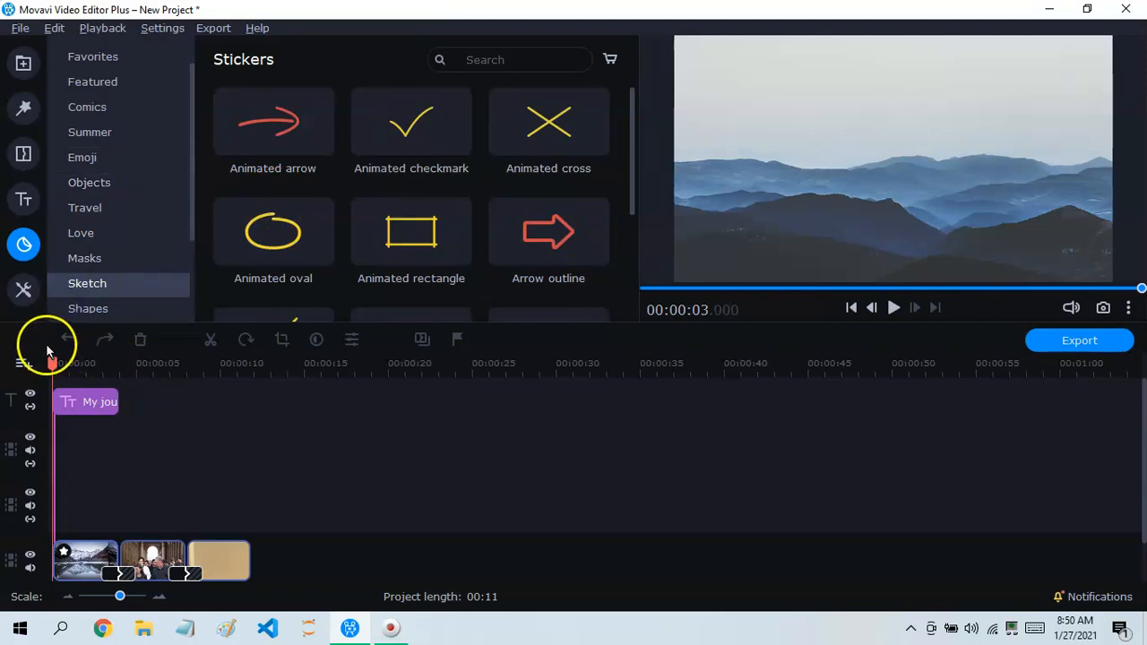
# Review the video editing tools, including Overlay, Crop and Rotate and Color Adjustments, ending on the Overlay options
pyautogui.click(23, 290)
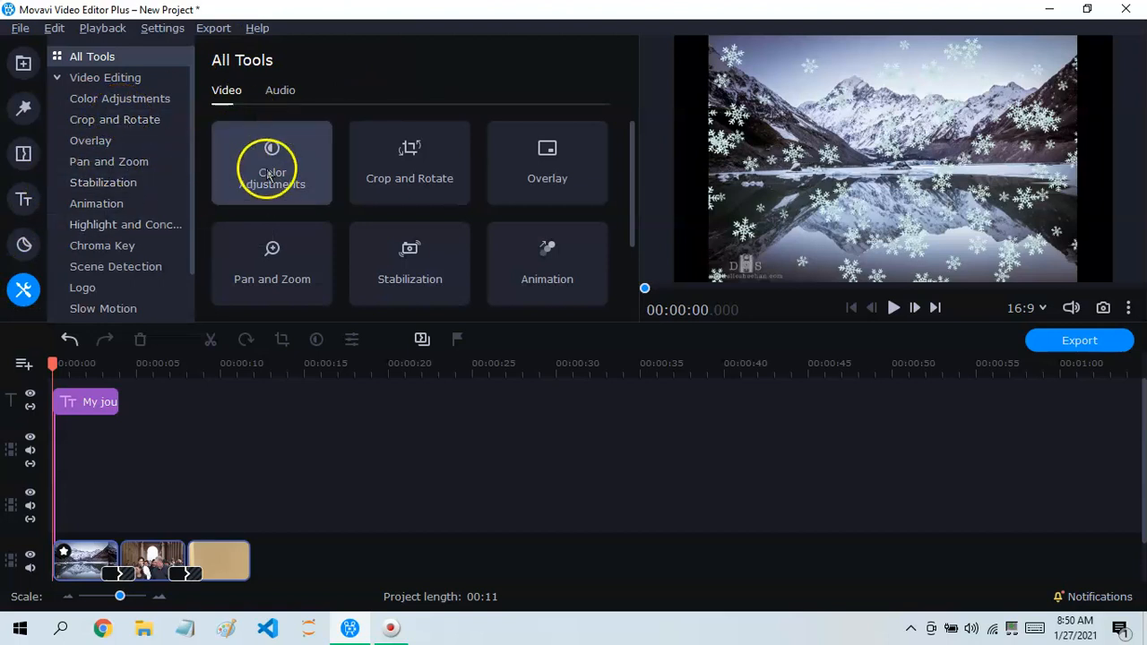
pyautogui.click(131, 149)
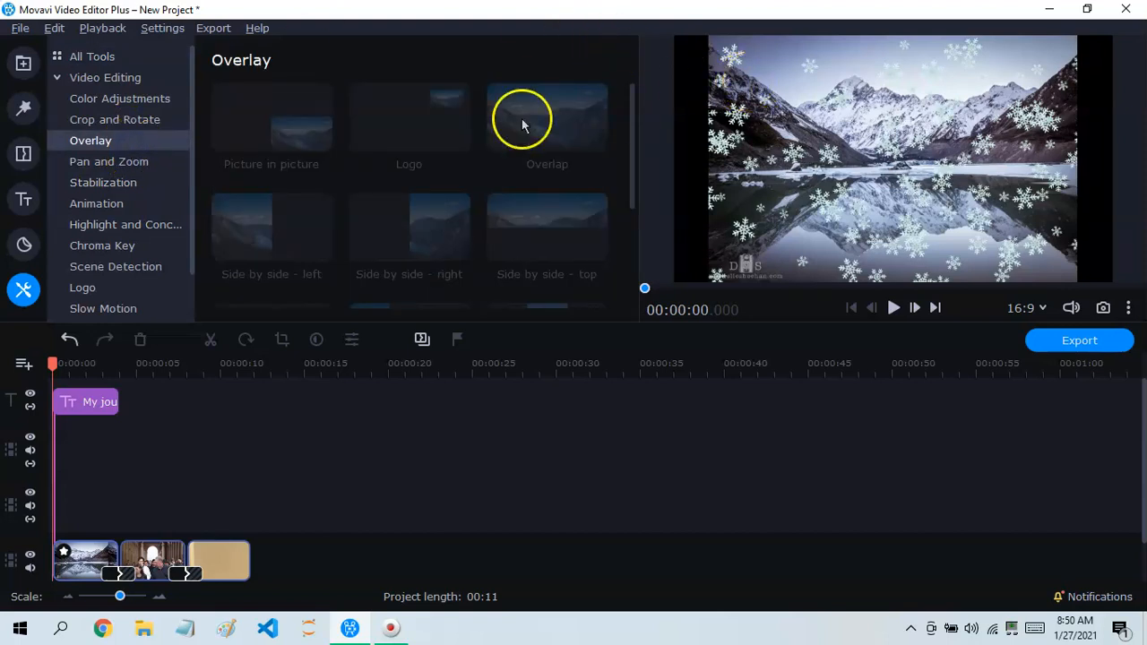
pyautogui.click(94, 128)
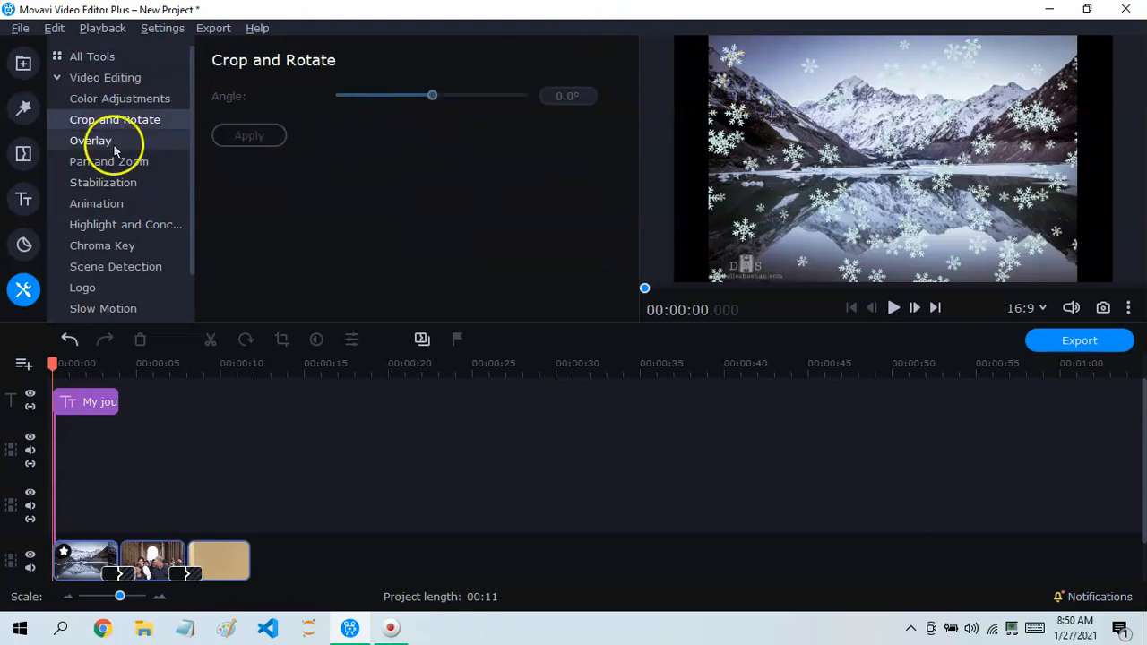
pyautogui.click(103, 99)
pyautogui.click(110, 58)
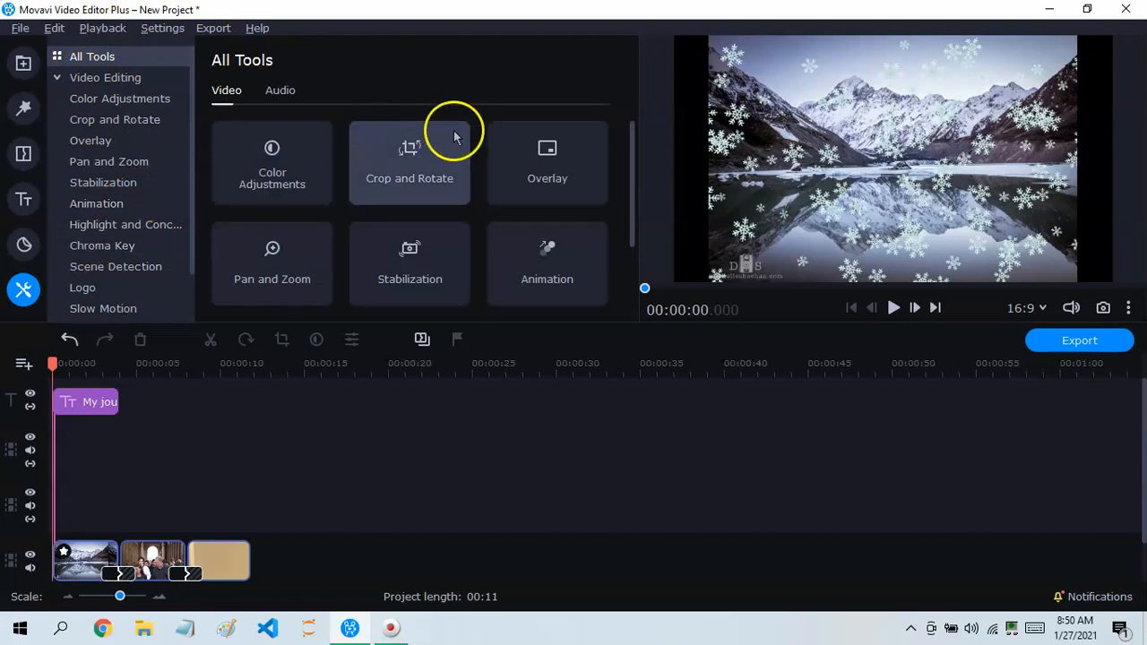
pyautogui.click(91, 141)
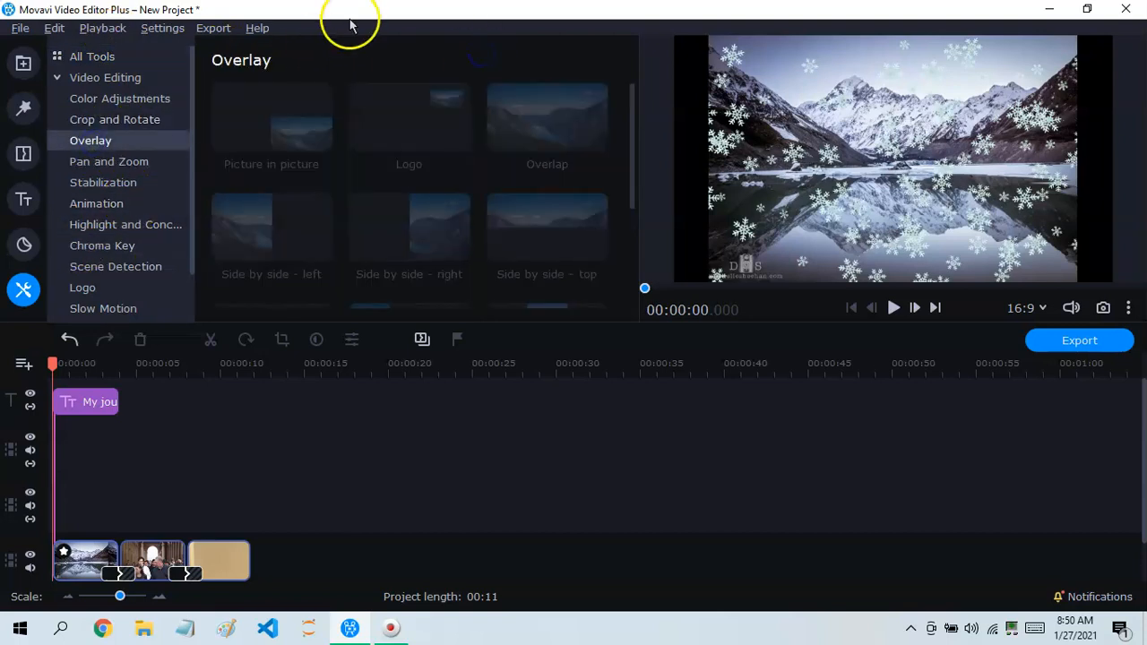